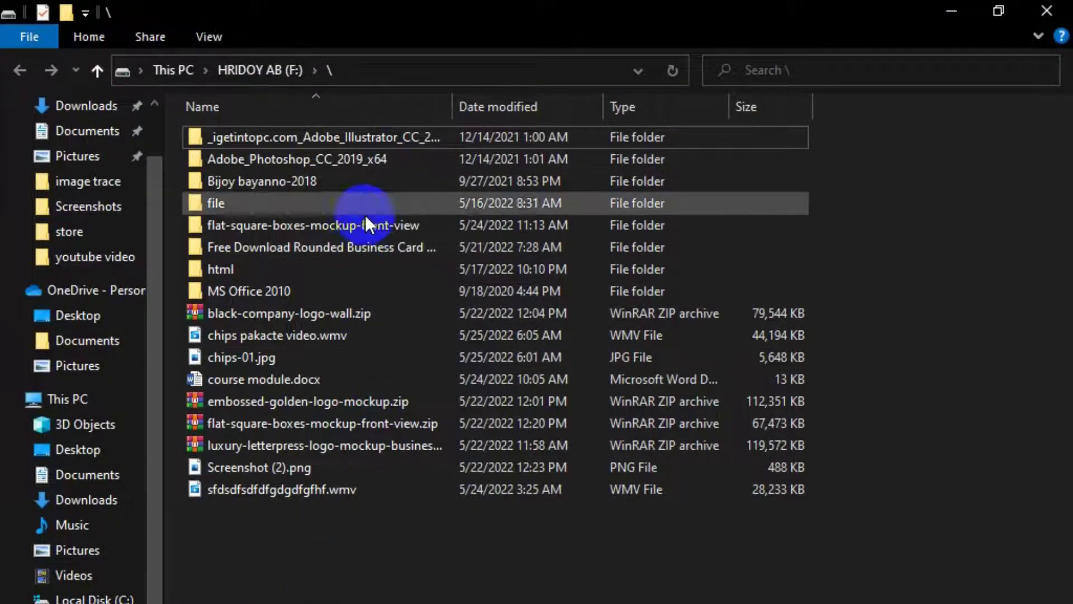
Step: Open the Adobe Illustrator CC 2019 installer folder and its Setup (Pre-Activated) subfolder to examine the installation files
left_click(441, 130)
double_click(442, 130)
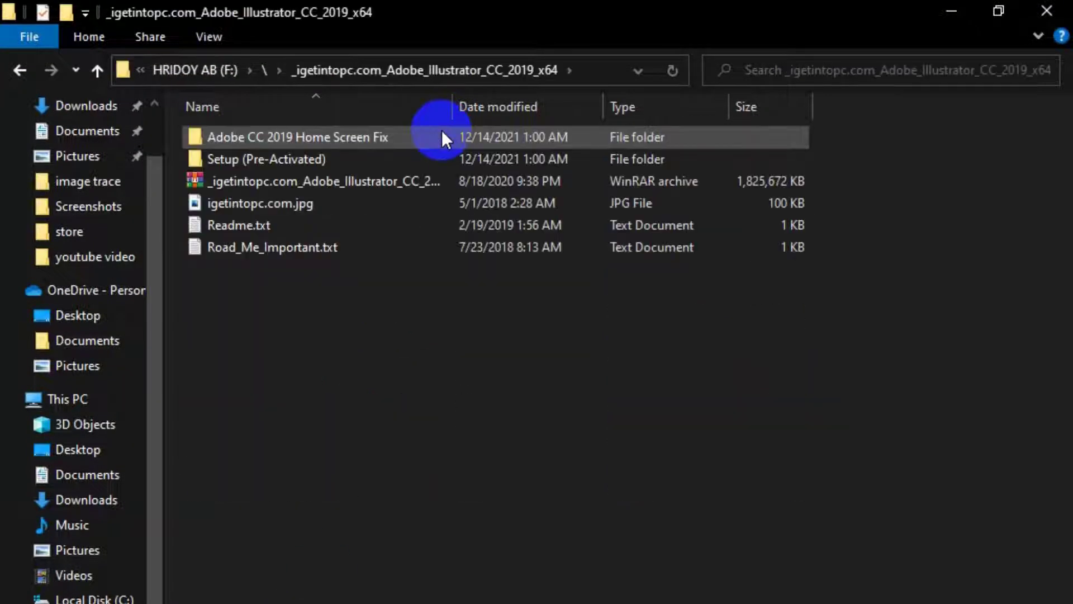
left_click(427, 163)
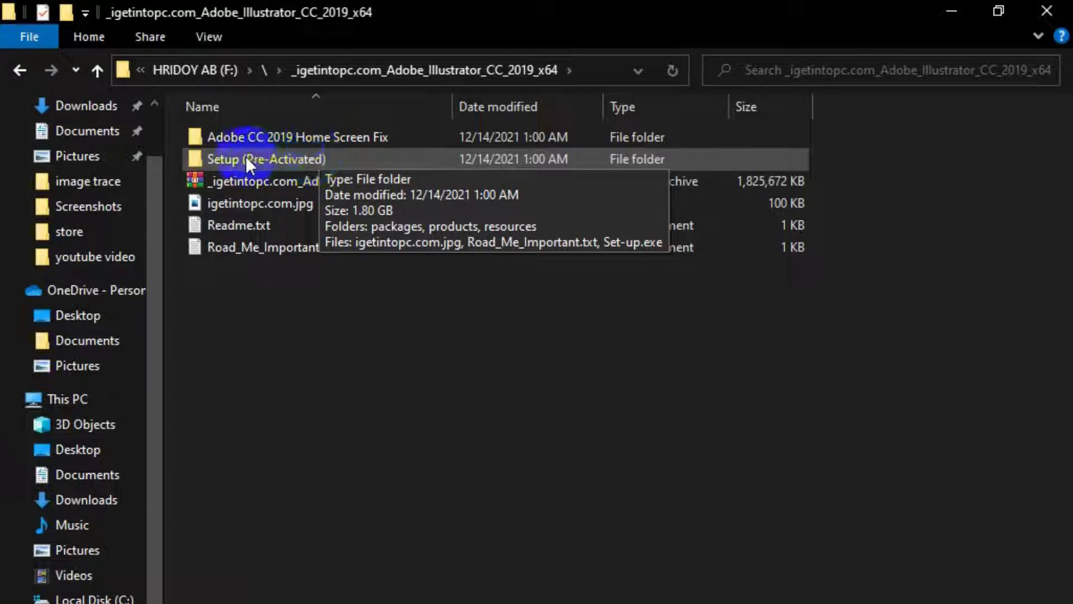
double_click(324, 161)
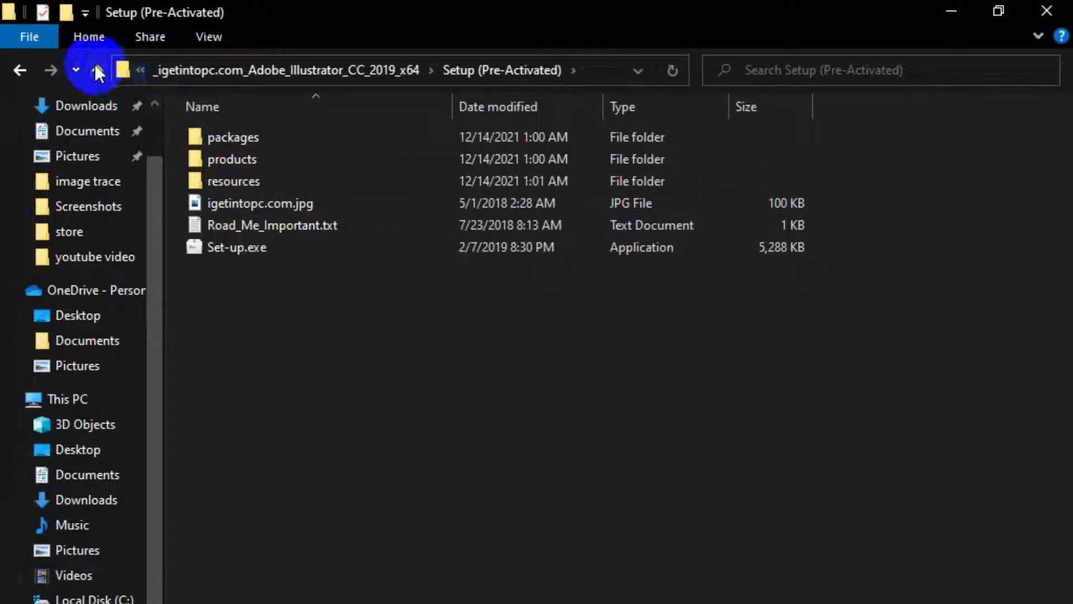
Step: Close the installer folder window and launch Adobe Illustrator CC 2019
left_click(1047, 10)
left_click_drag(799, 204, 589, 554)
right_click(791, 319)
left_click(826, 269)
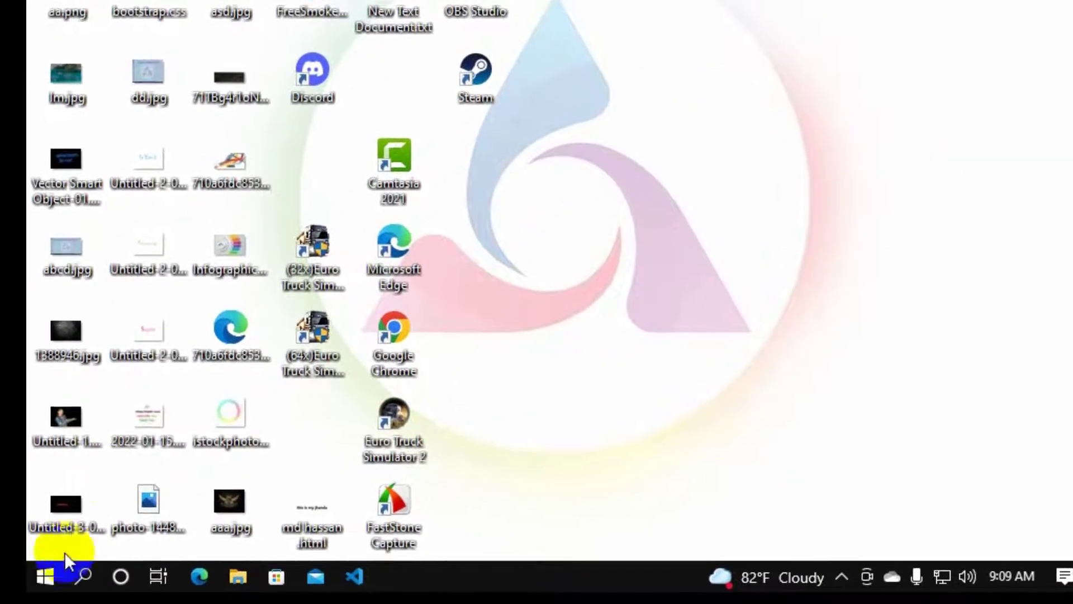
left_click(32, 582)
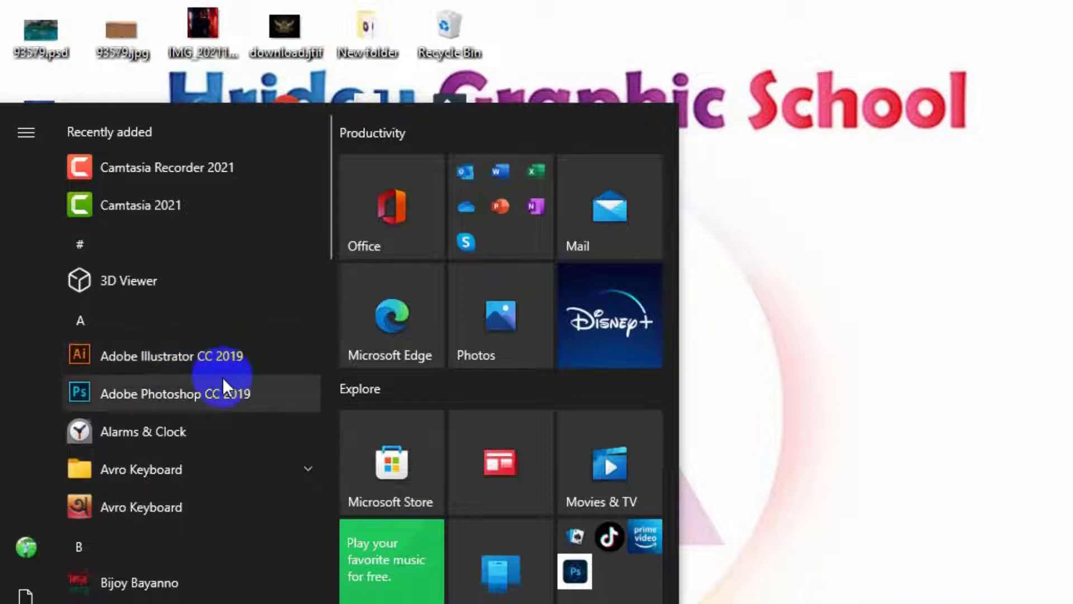
left_click(226, 357)
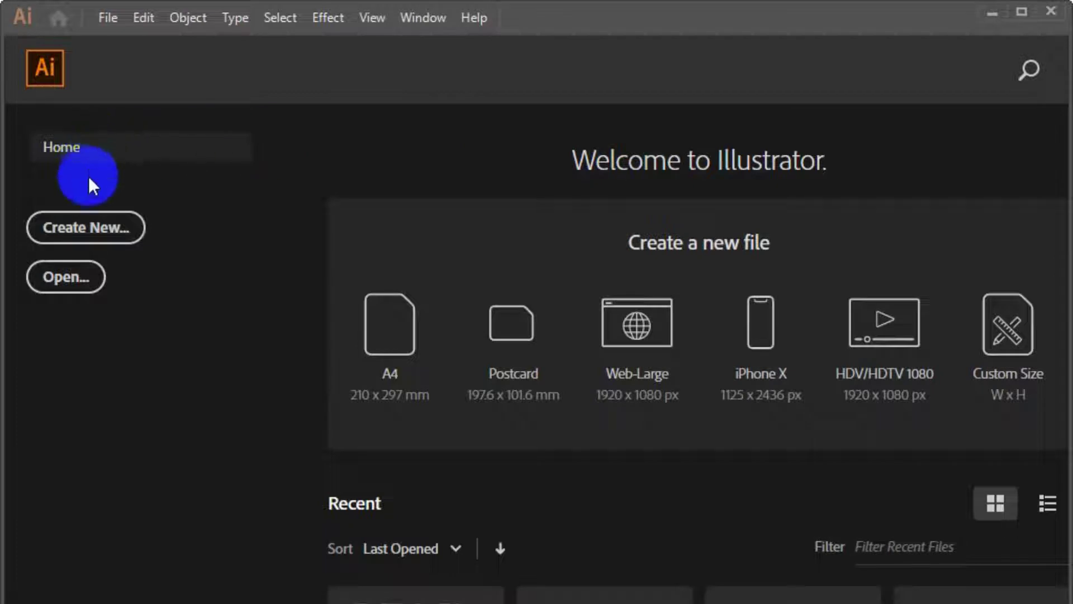
left_click(113, 229)
left_click(86, 282)
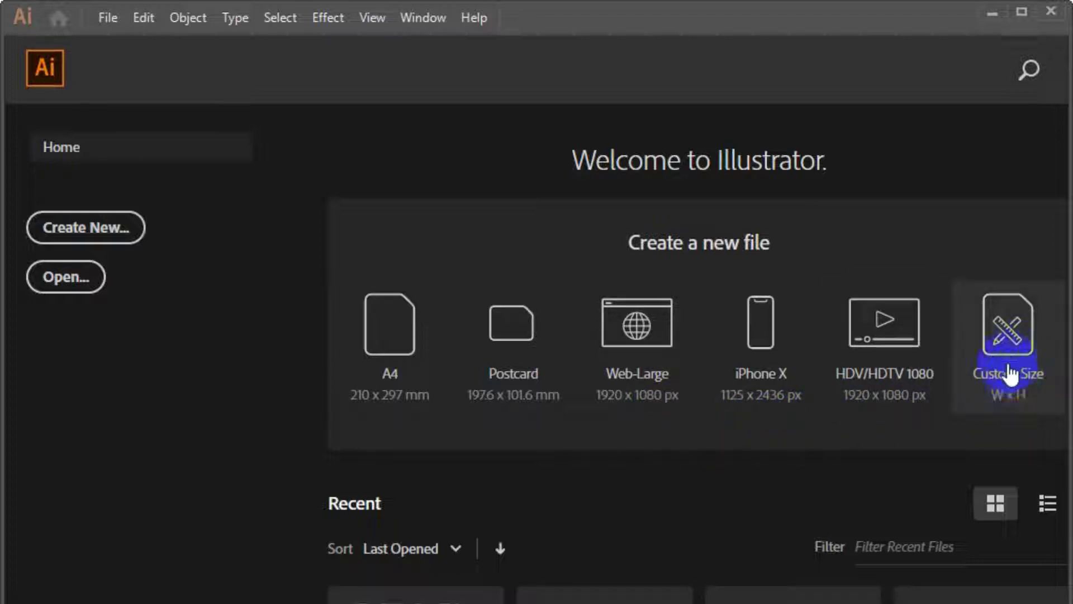
left_click(116, 237)
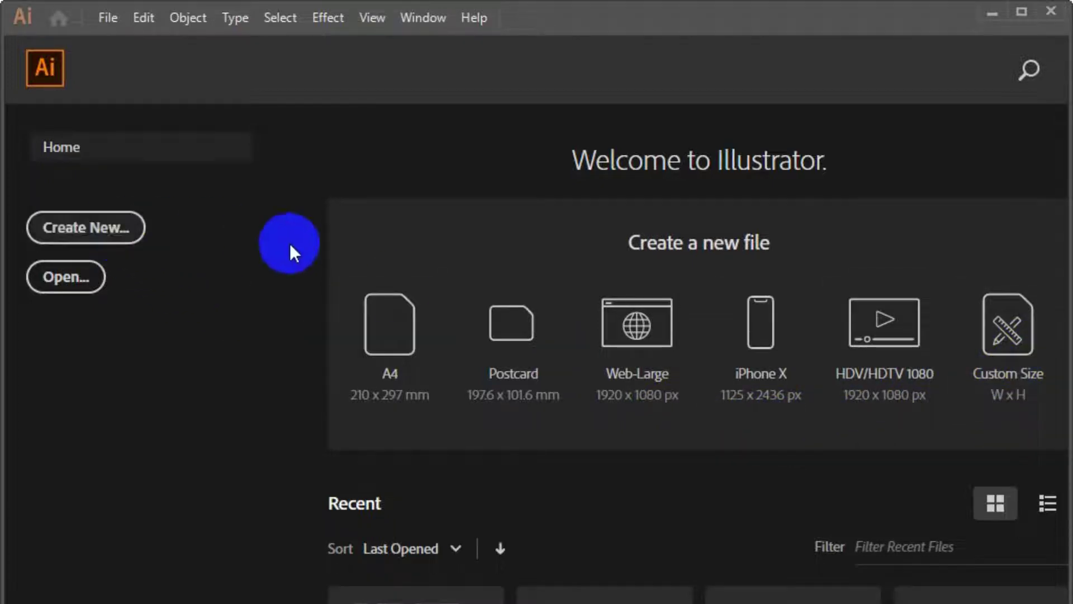
left_click(1017, 357)
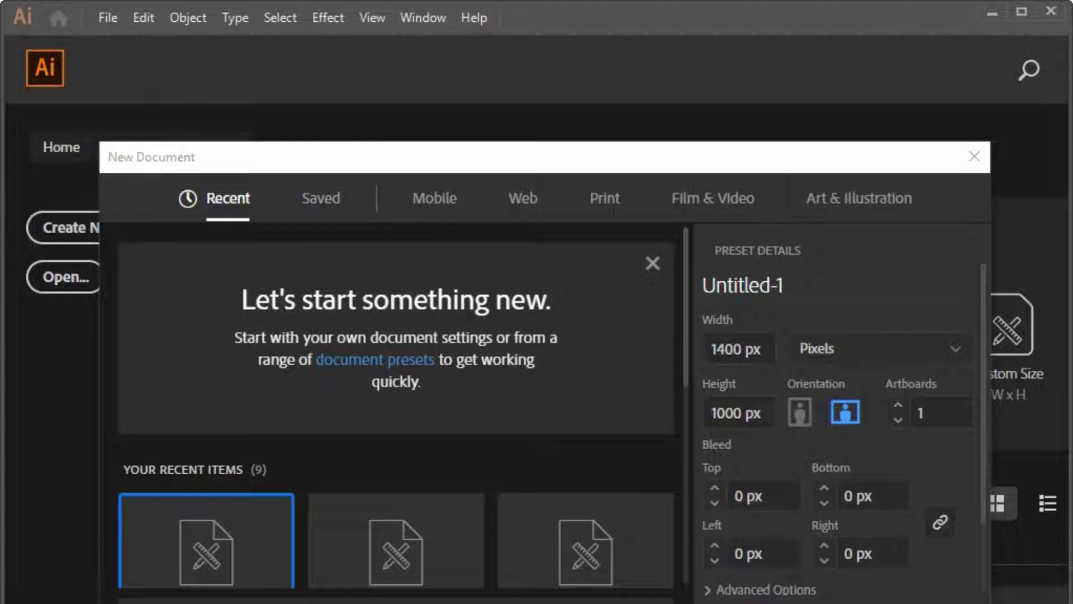
key("Escape")
Step: Begin a new document and choose the Tabloid preset from the blank print presets
left_click(128, 228)
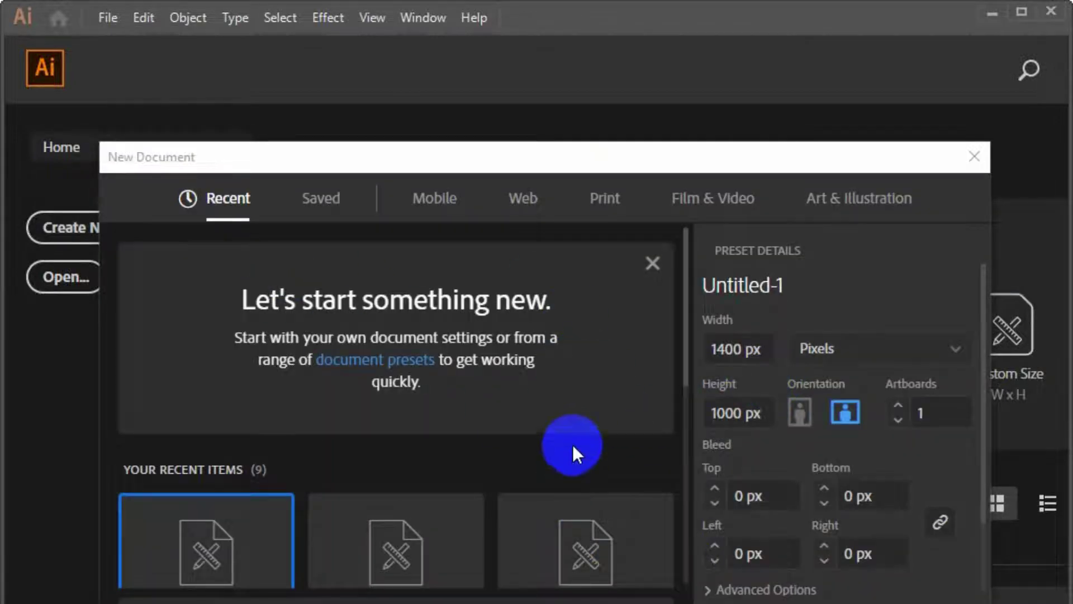
scroll(572, 446, "down", 5)
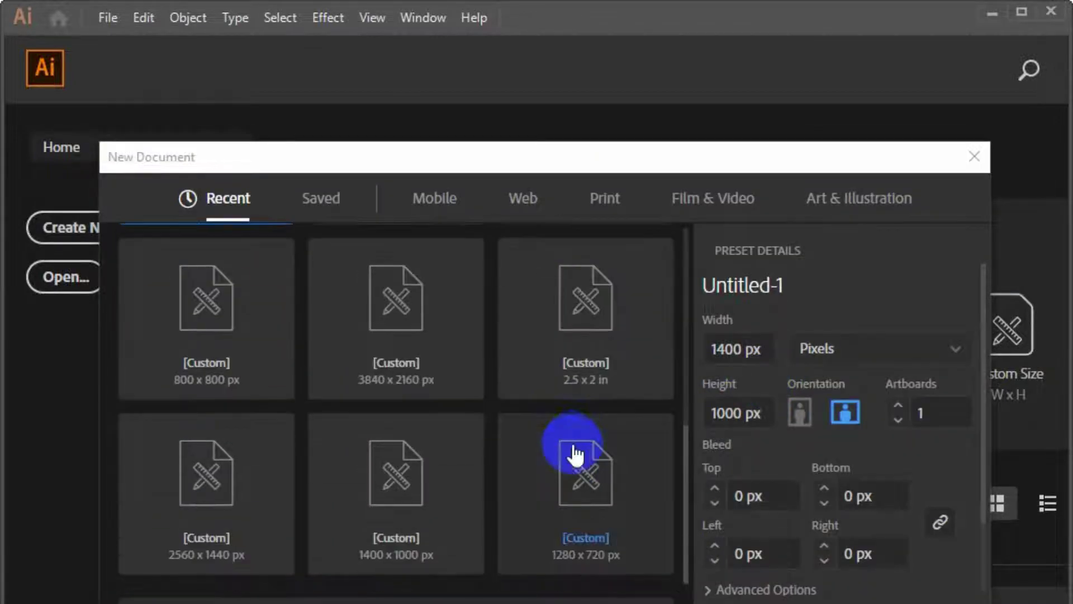
left_click(593, 199)
left_click(341, 360)
left_click(240, 360)
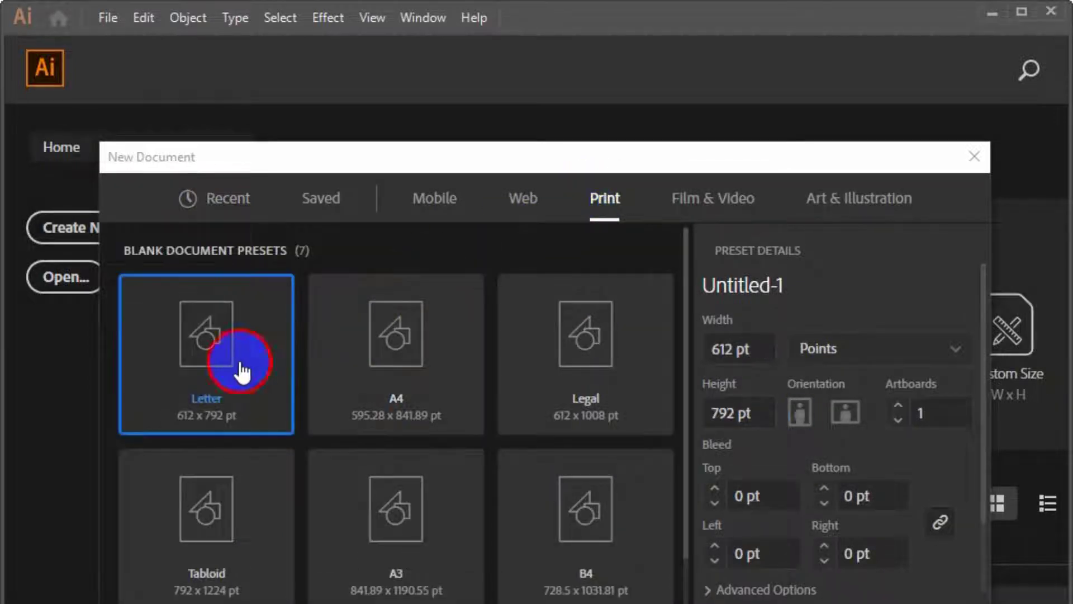
left_click(249, 549)
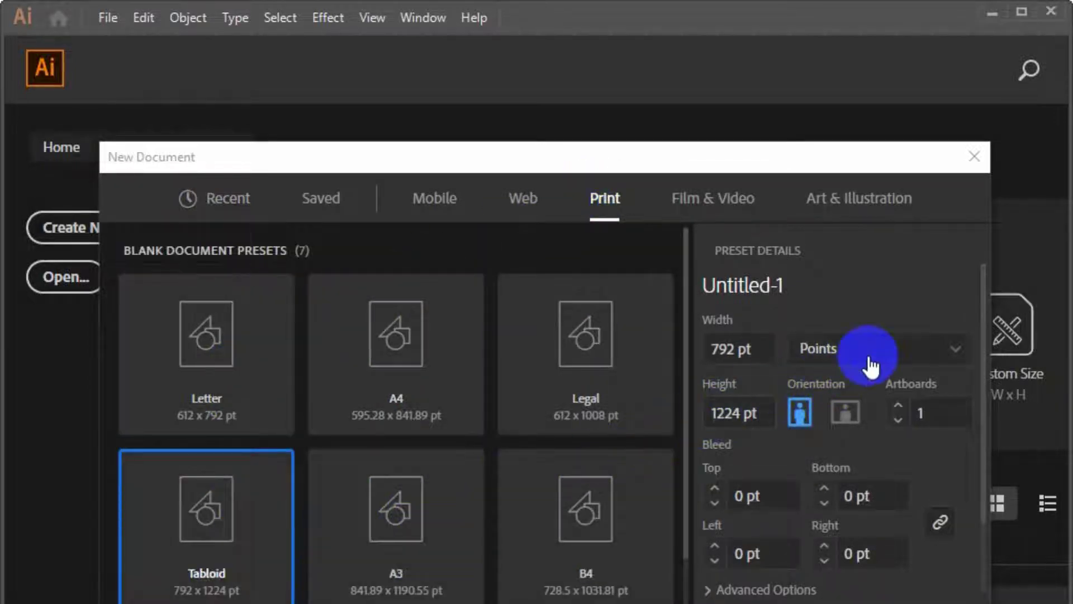
Step: Change the document units to pixels and set the size to 1400 px wide by 1000 px high
left_click(869, 358)
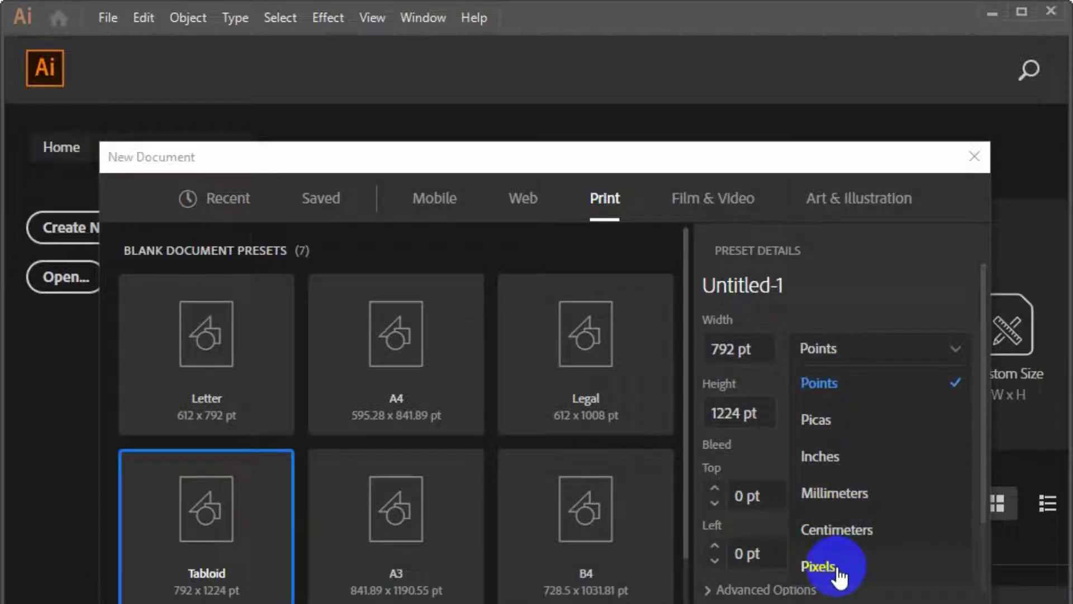
left_click(819, 566)
left_click_drag(755, 350, 709, 347)
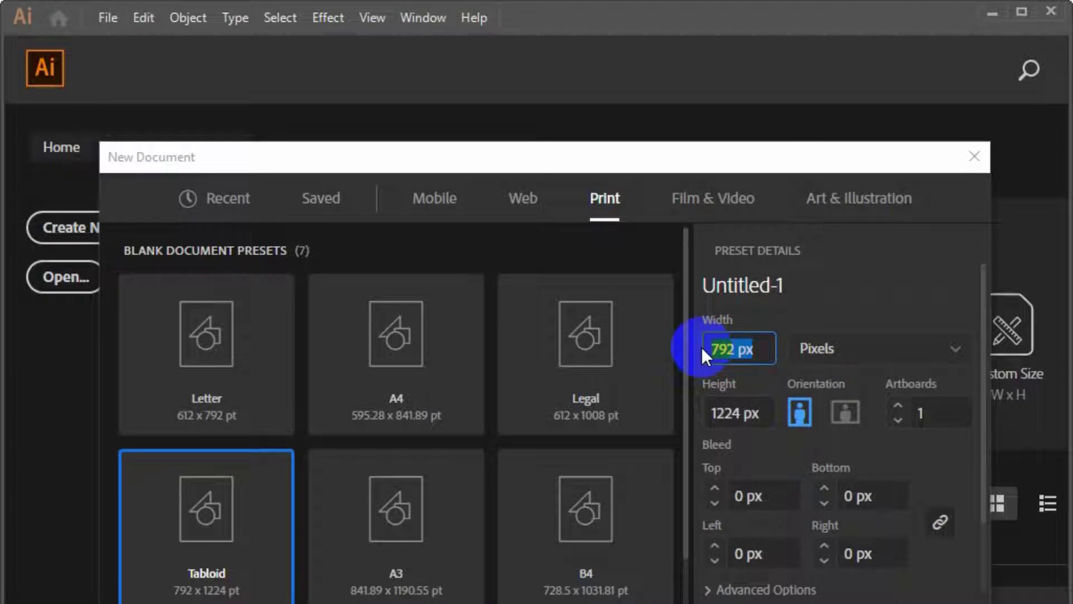
type("1400")
left_click_drag(749, 413, 685, 416)
type("100")
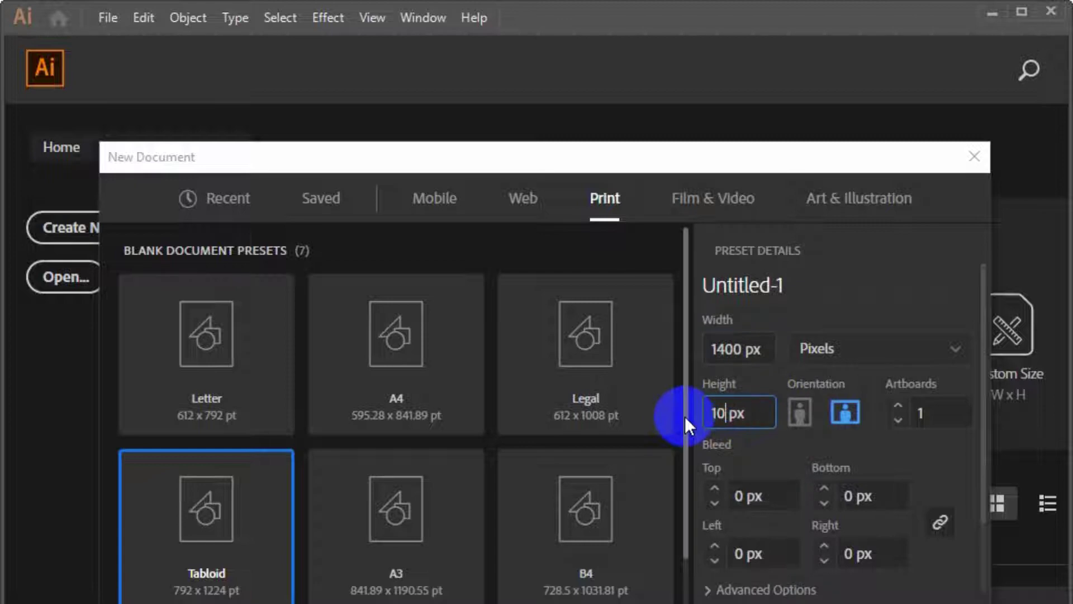
type("0")
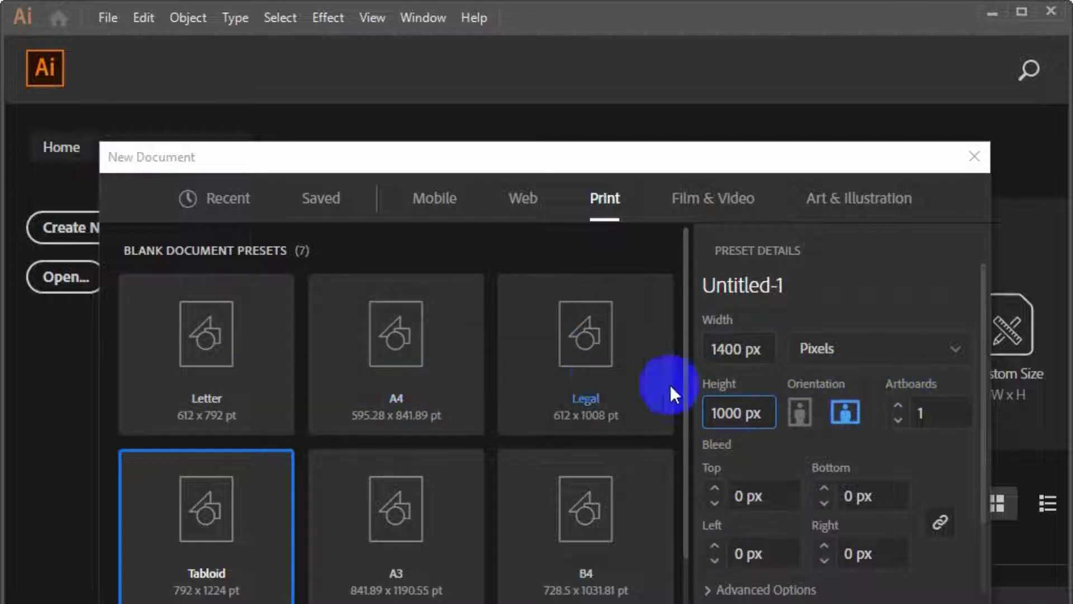
Step: Expand the document's advanced options and choose CMYK Color as the color mode
left_click(771, 503)
left_click(928, 412)
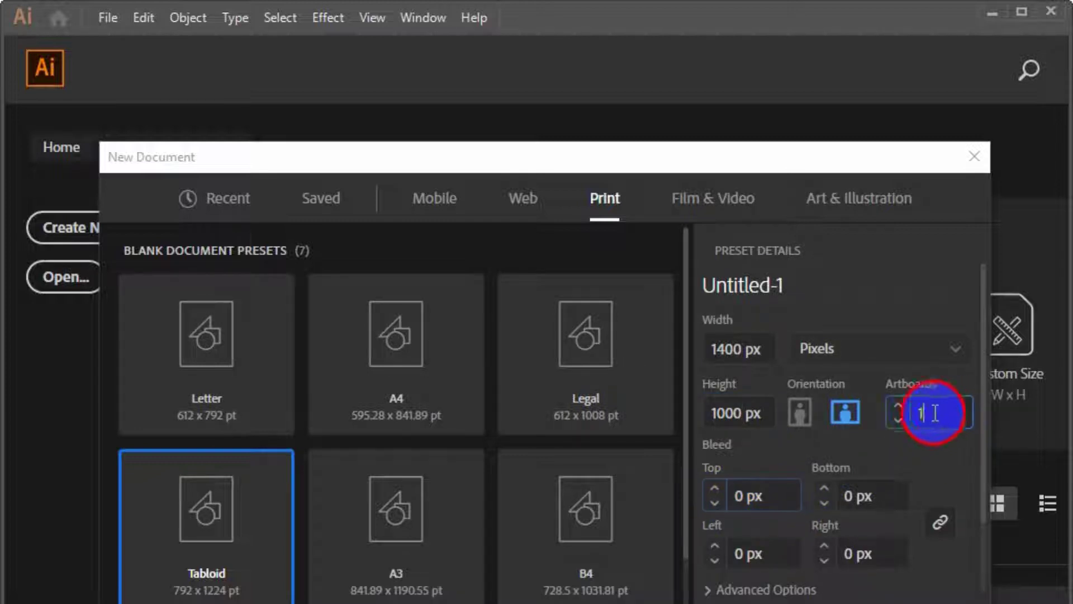
left_click(769, 590)
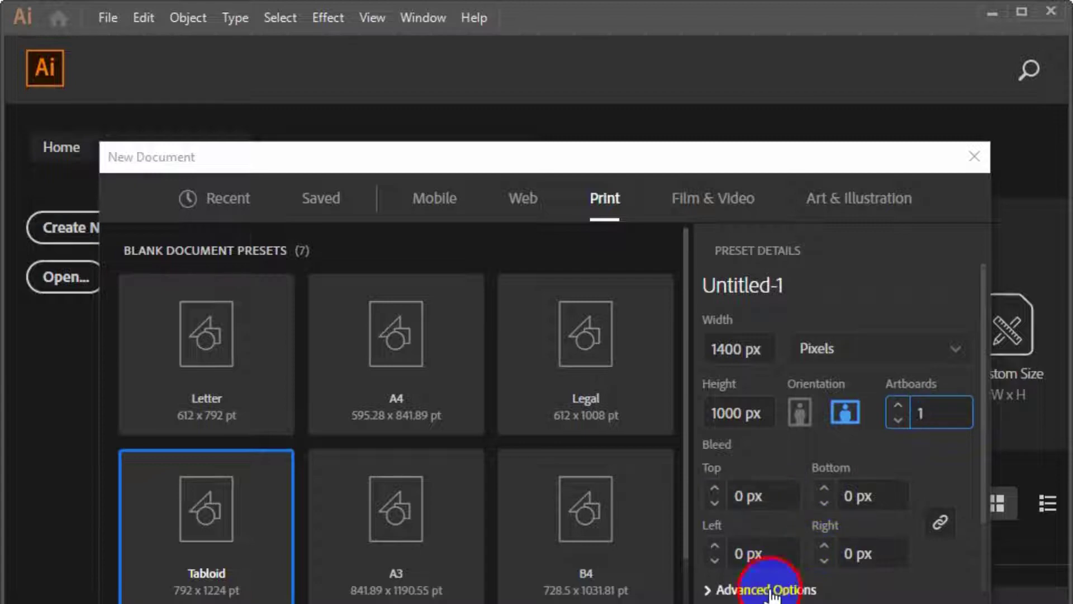
left_click(800, 411)
left_click(772, 395)
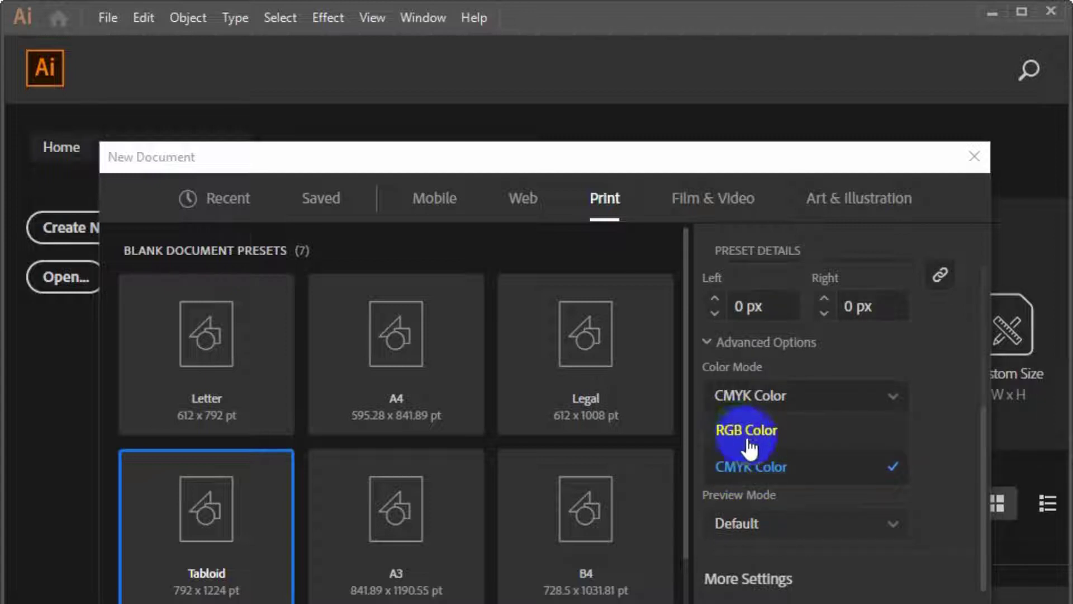
left_click(764, 478)
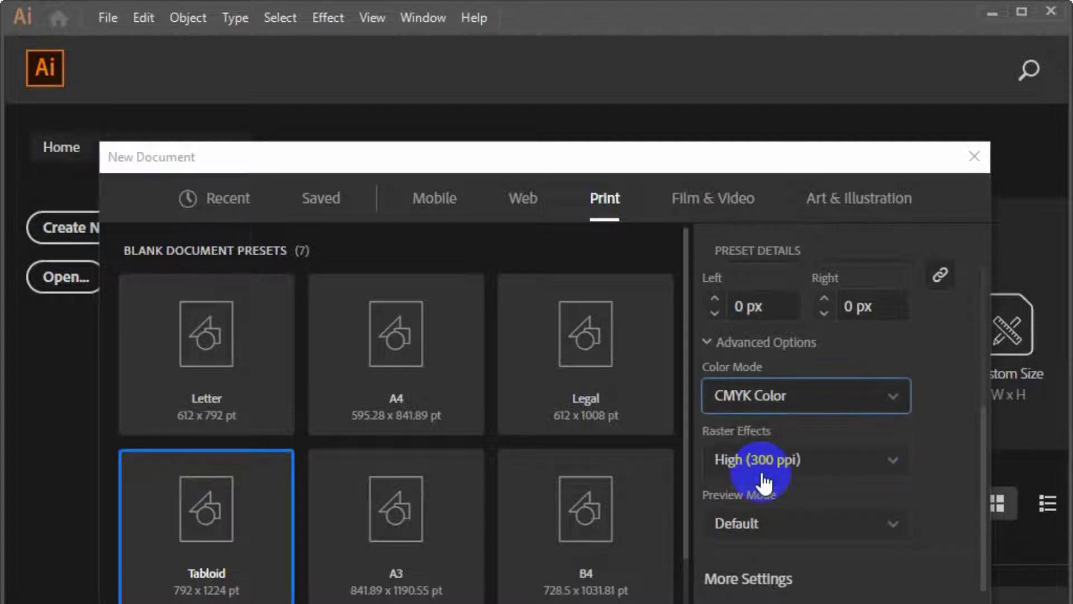
Step: Set the color mode to RGB Color and raster effects to High (300 ppi), and leave the new document setup
left_click(811, 402)
left_click(776, 442)
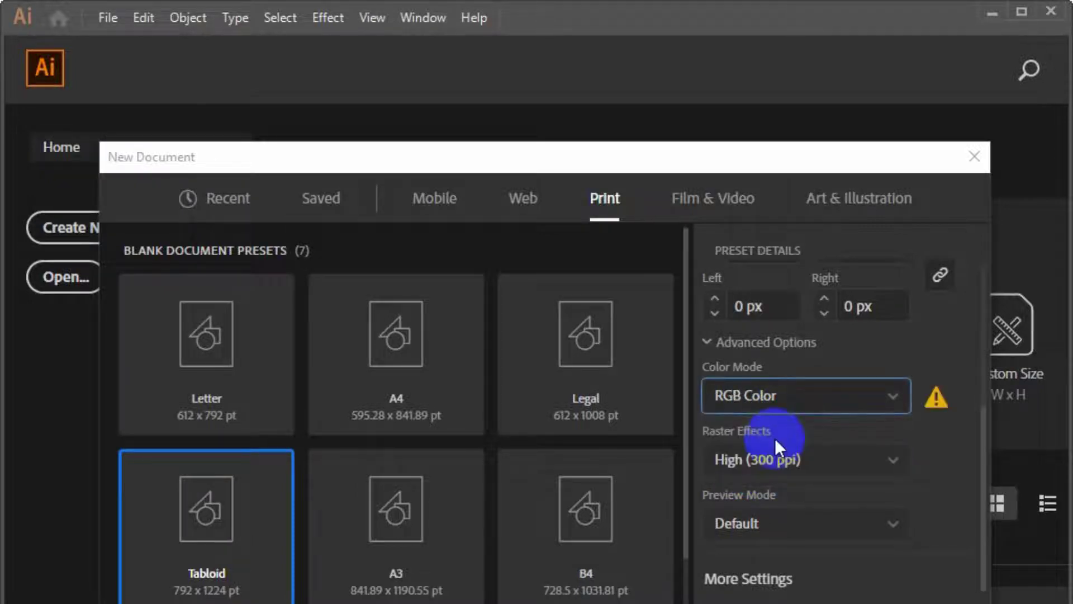
left_click(810, 400)
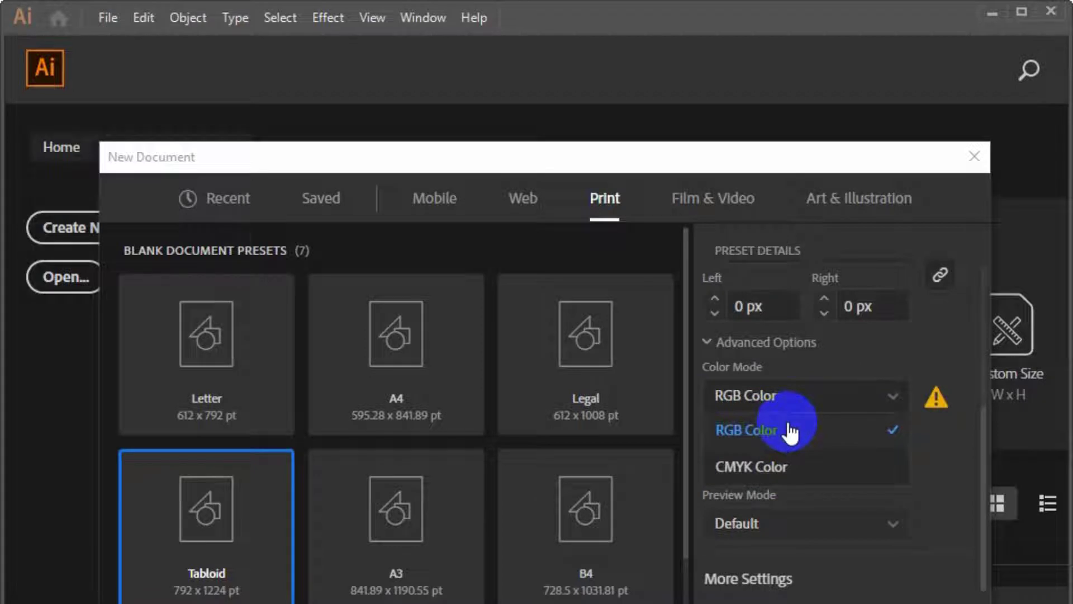
left_click(791, 433)
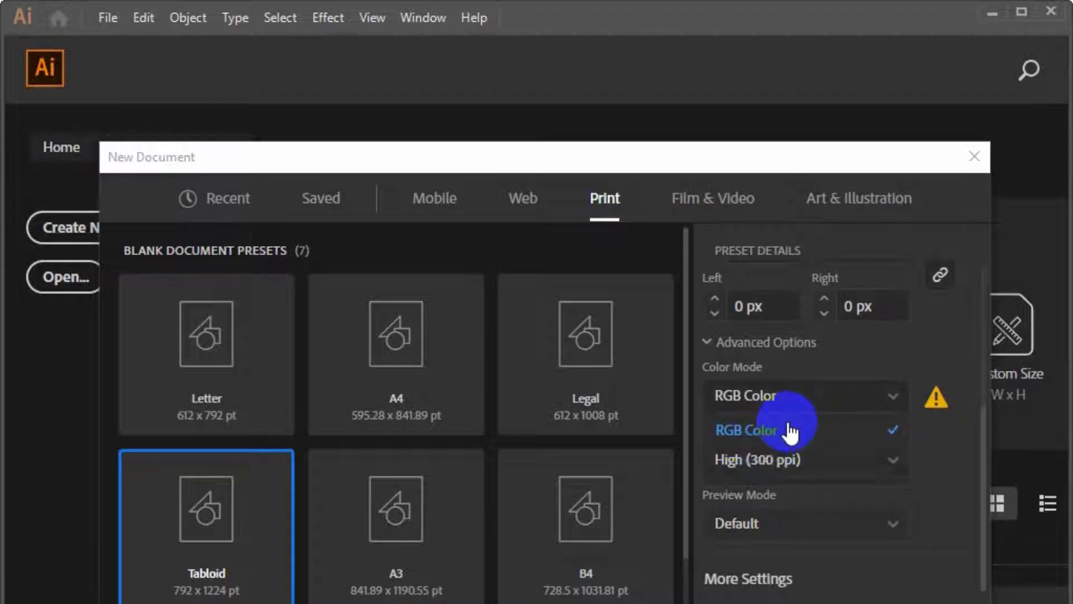
left_click(764, 457)
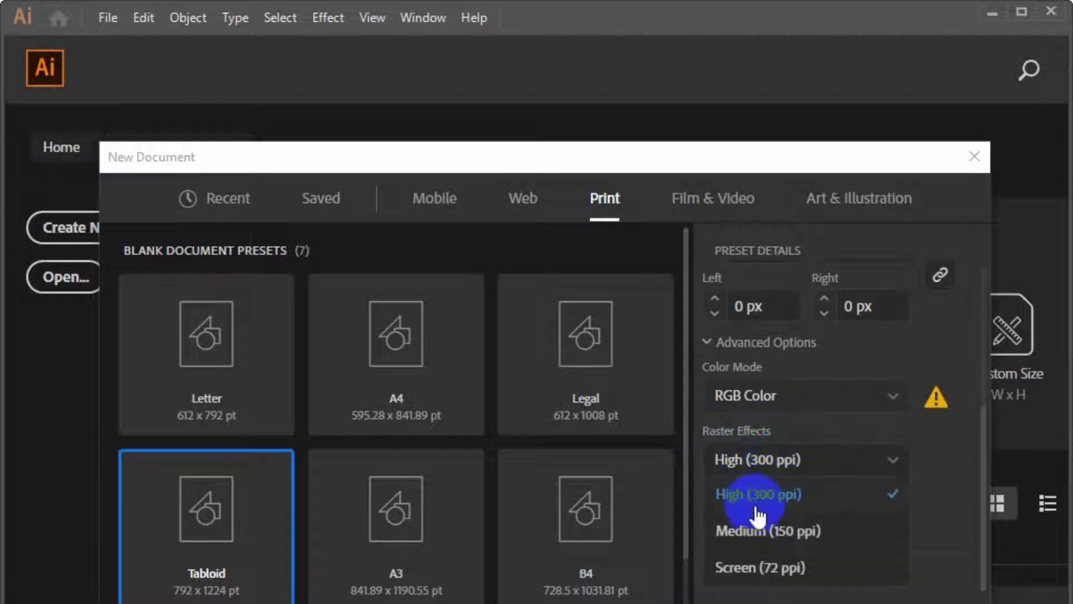
left_click(791, 506)
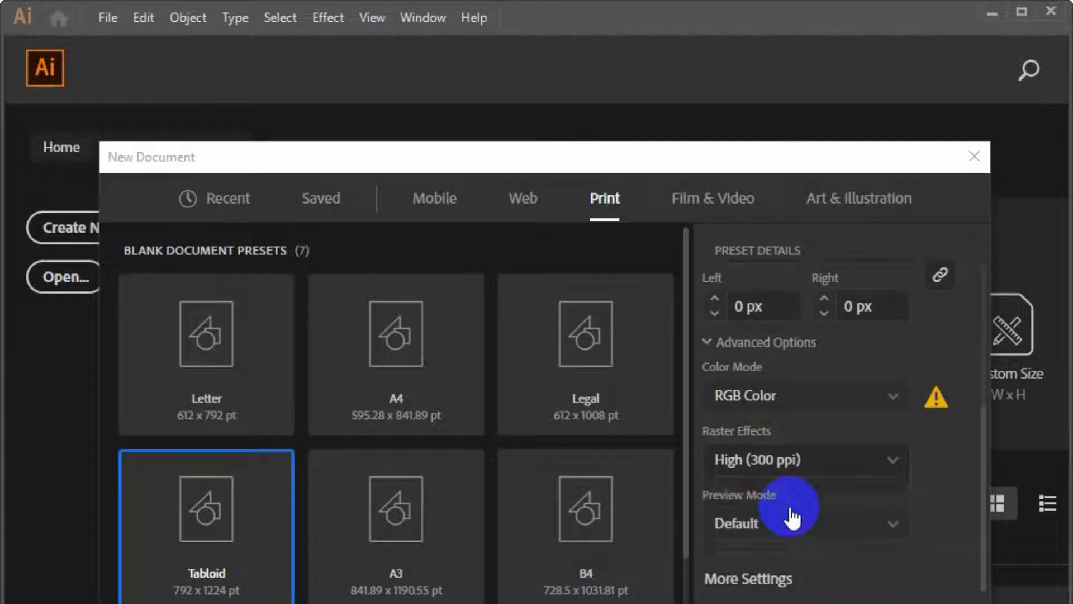
scroll(792, 496, "up", 5)
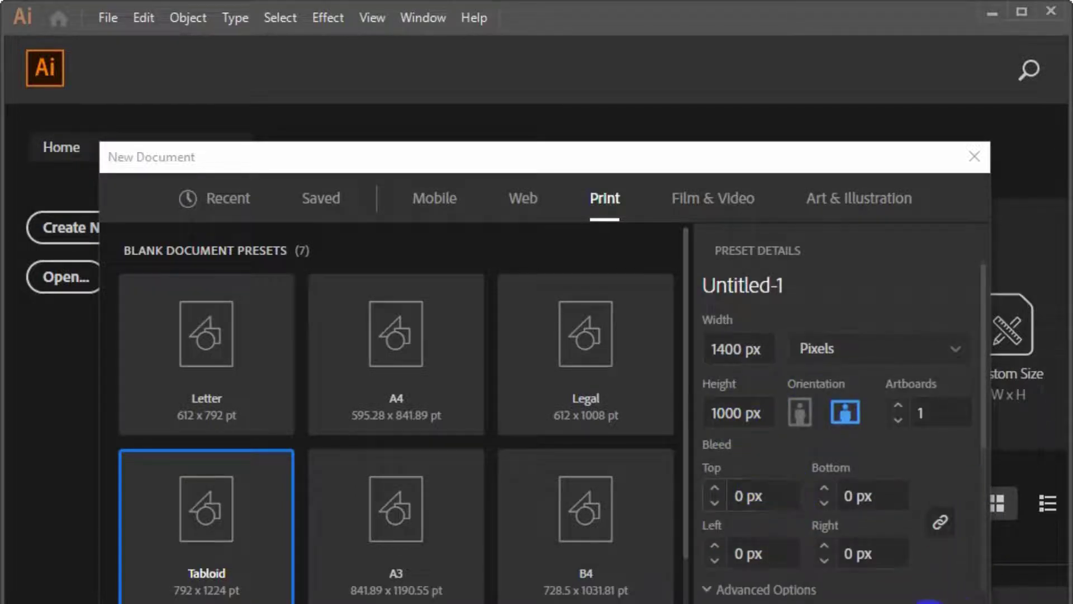
left_click(929, 603)
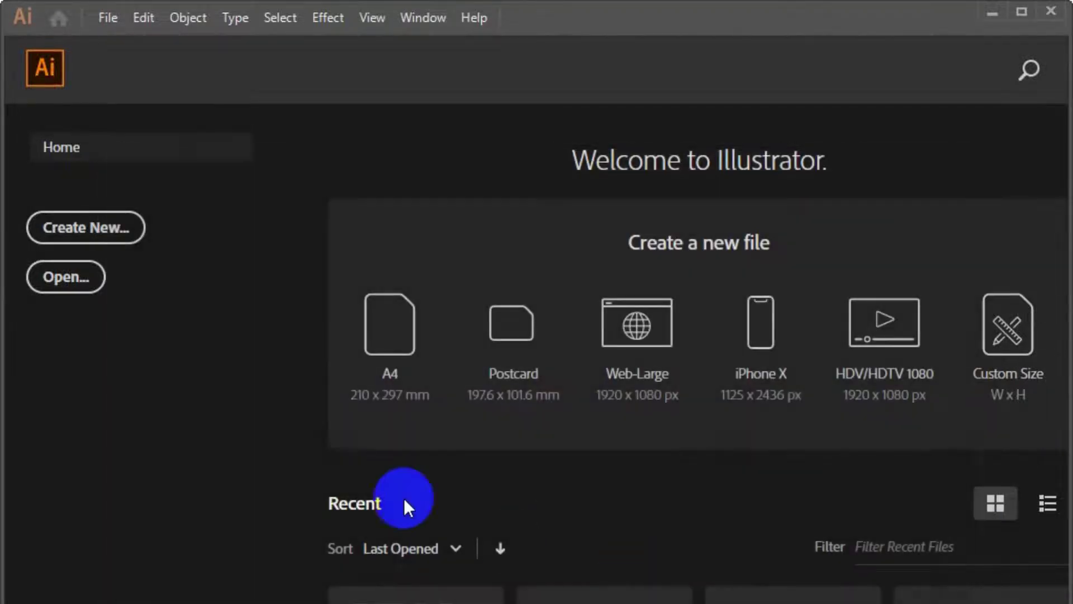
Step: Begin a new document measured in pixels, with a width of 1400 px and a height of 1000 px
left_click(134, 237)
left_click(845, 359)
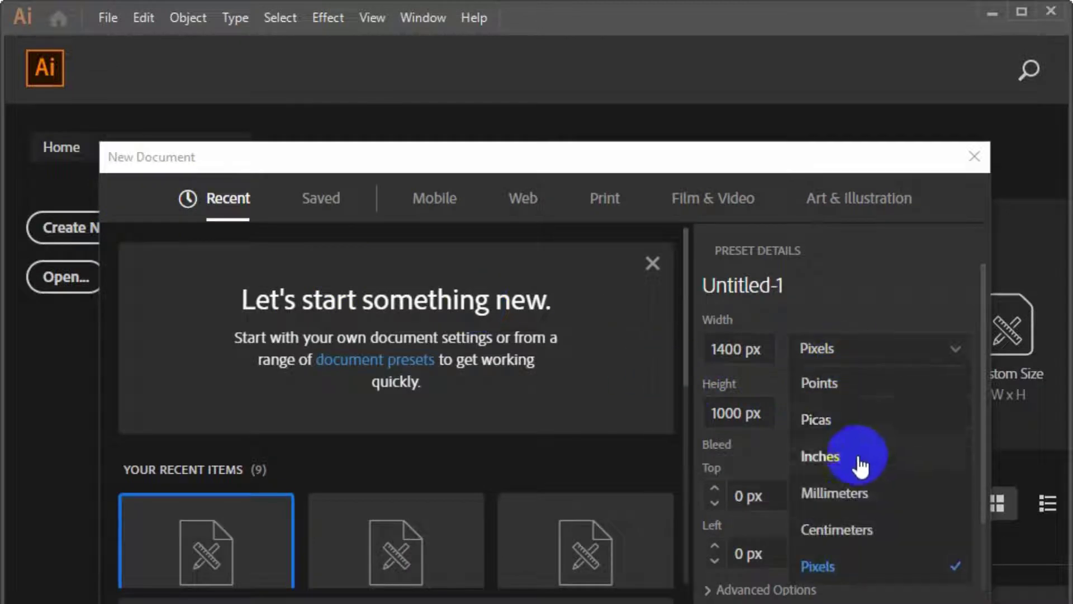
left_click(834, 565)
left_click(761, 363)
left_click(743, 412)
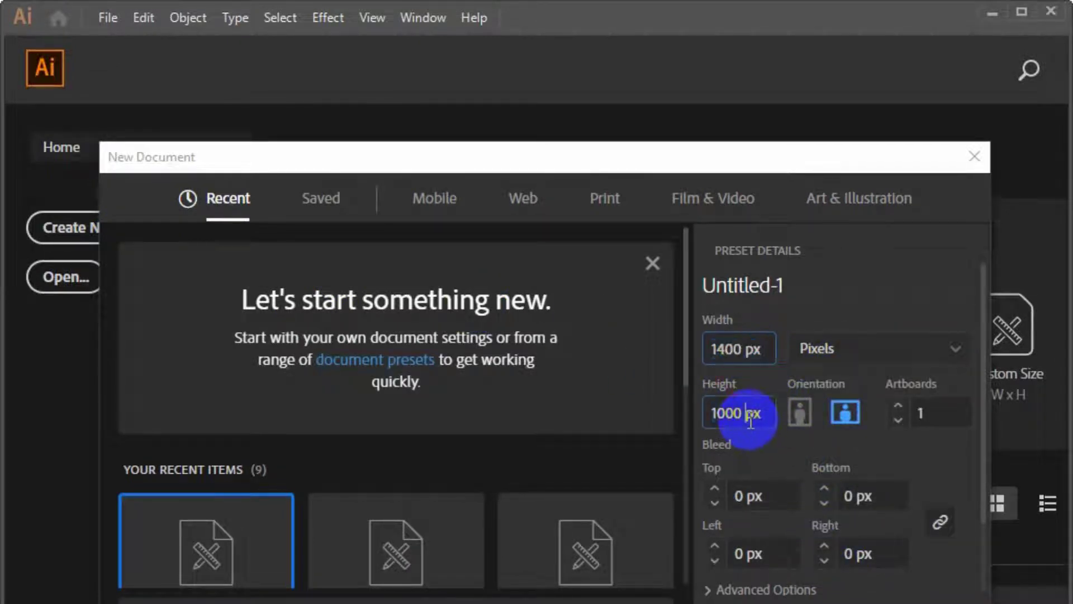
Step: Set the color mode to RGB Color and raster effects to High (300 ppi) in the advanced options, and create the document
scroll(815, 508, "down", 2)
left_click(800, 509)
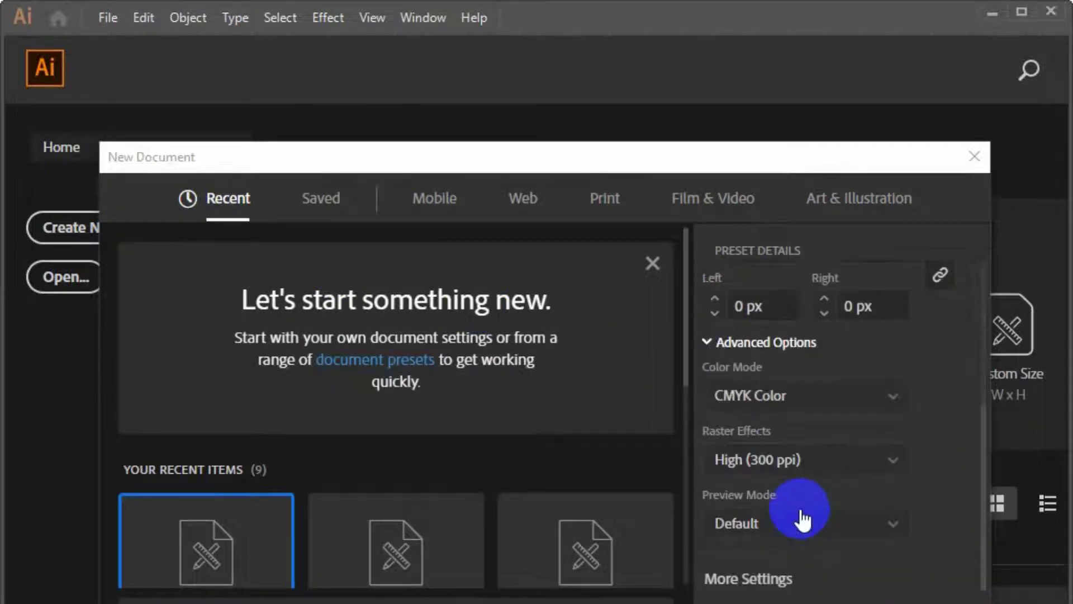
left_click(777, 392)
left_click(775, 433)
left_click(775, 462)
left_click(774, 500)
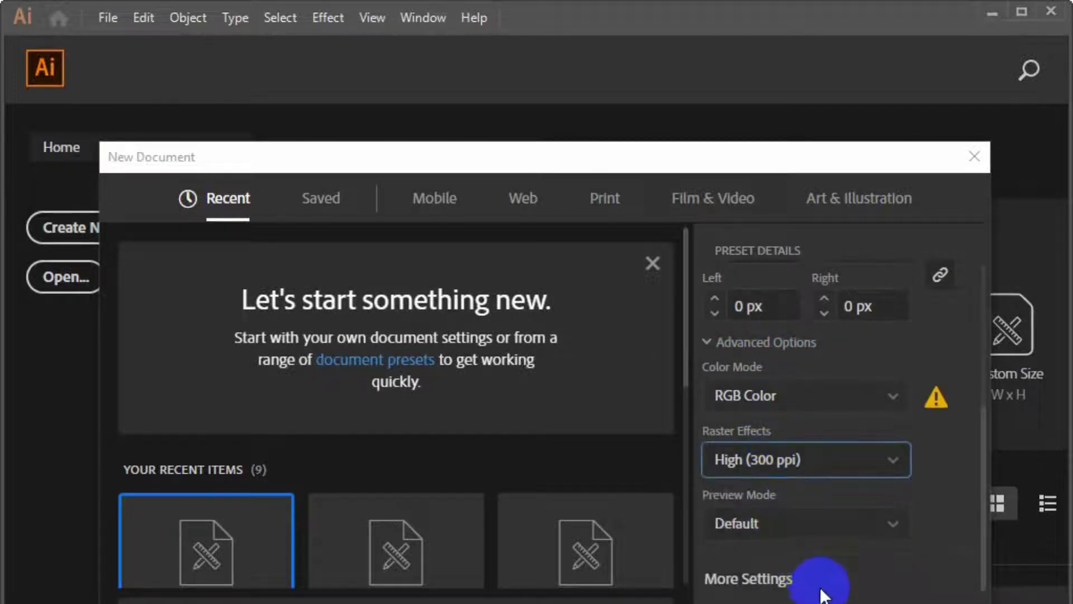
left_click(836, 601)
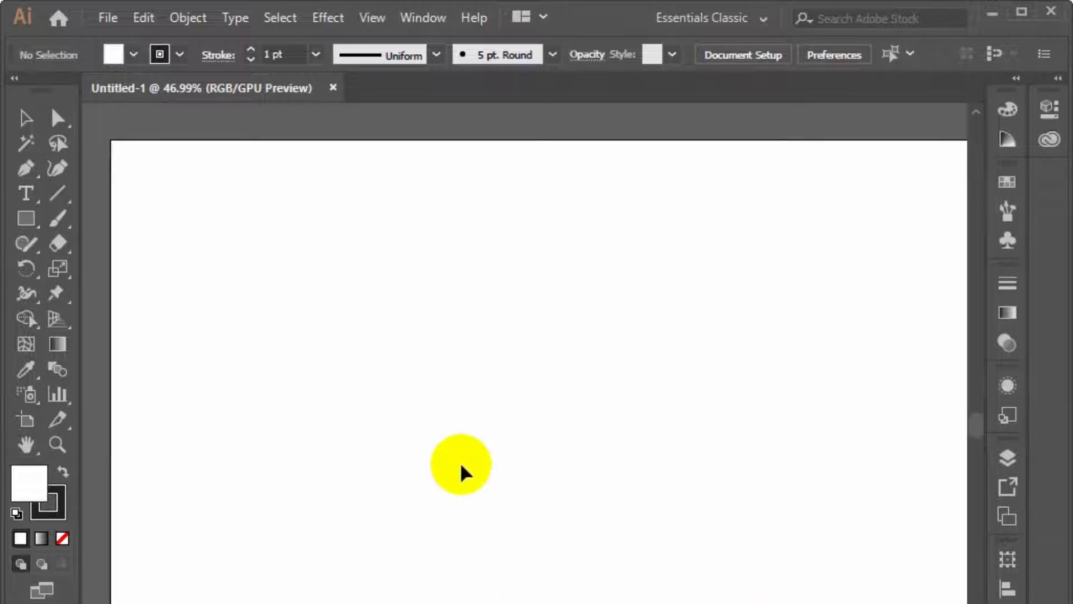
Step: Undock the two-column Tools panel and float it over the artboard's left edge
left_click_drag(159, 194, 852, 603)
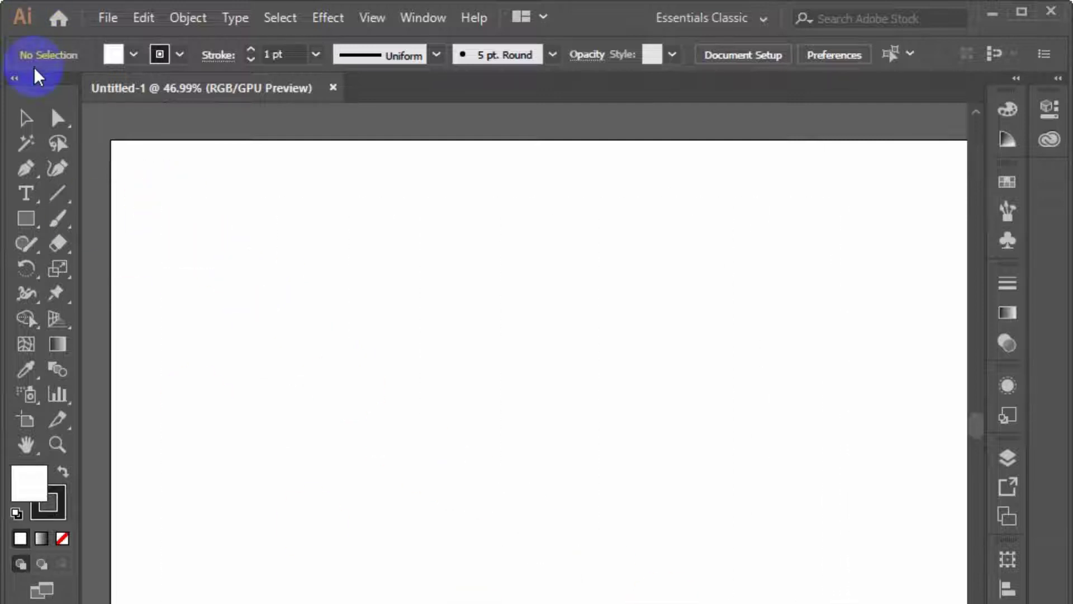
left_click_drag(25, 78, 76, 152)
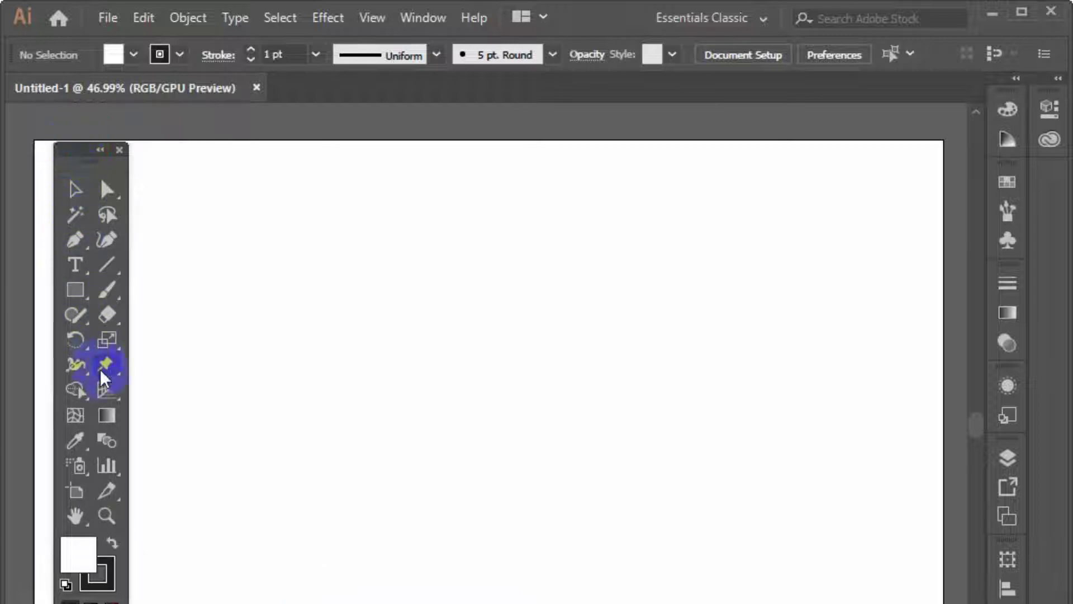
Step: Dock the floating Tools panel again, and draw a rectangle in the artboard's upper-left area with the Rectangle tool
left_click_drag(56, 152, 7, 147)
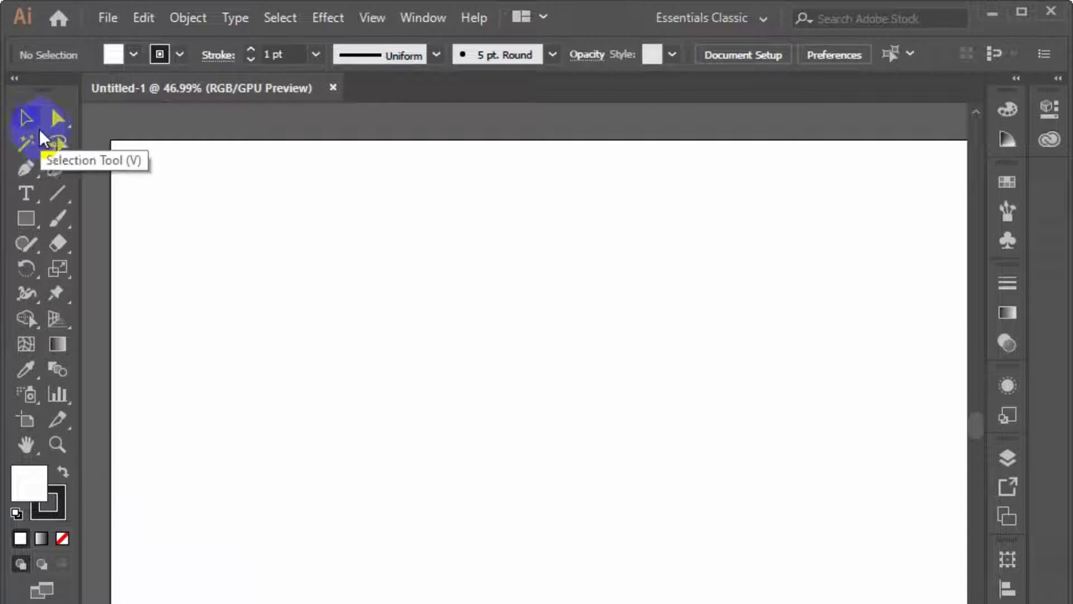
left_click(13, 227)
left_click_drag(163, 173, 307, 282)
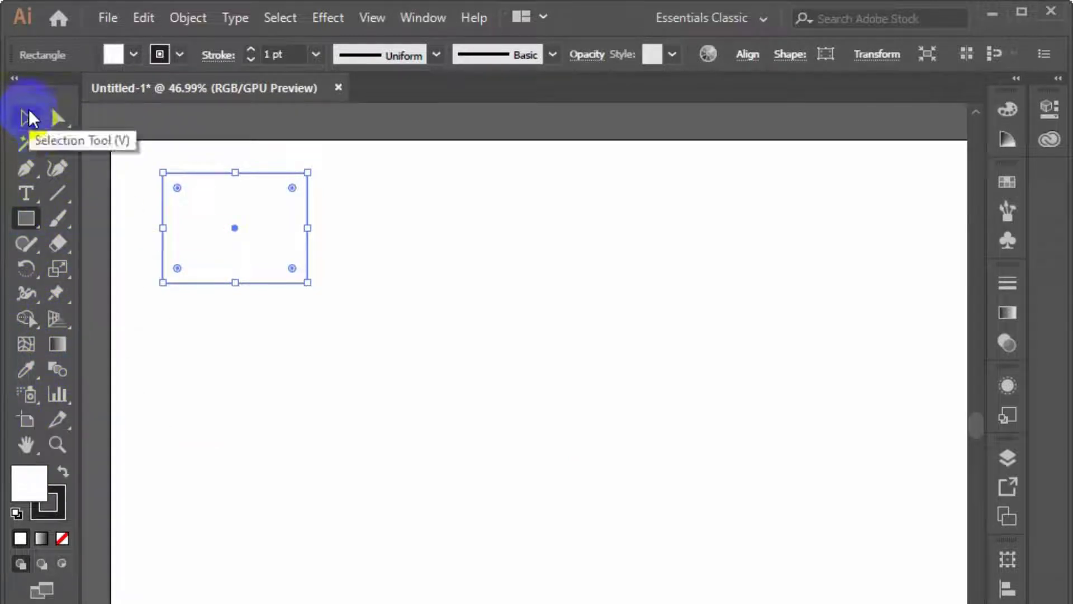
left_click(28, 118)
left_click(142, 364)
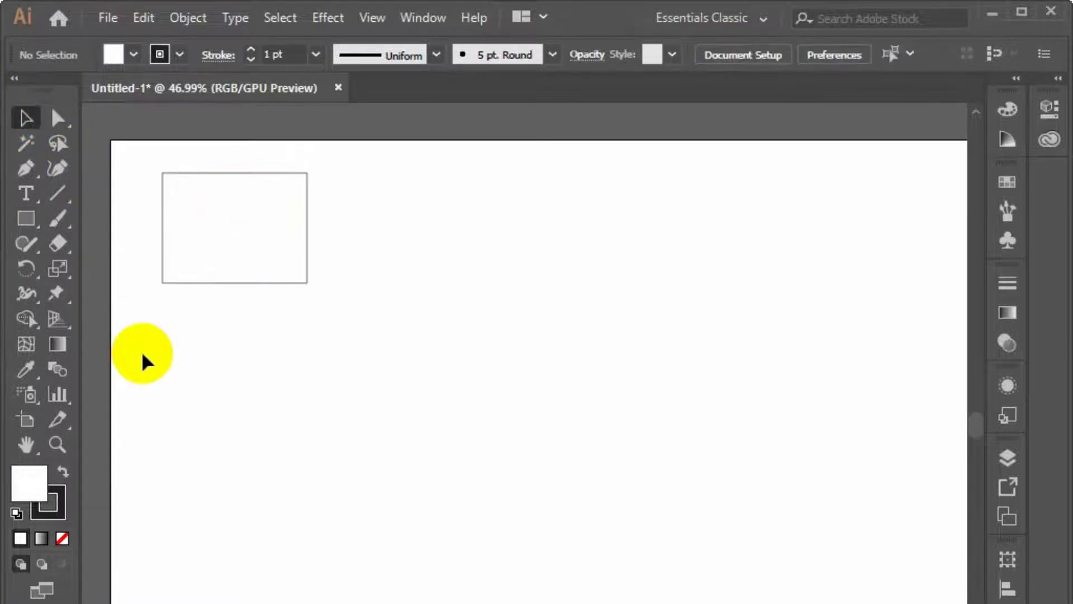
Step: Select the rectangle with the Selection tool, and move it toward the artboard's middle and back near the upper-left corner
left_click_drag(123, 157, 170, 229)
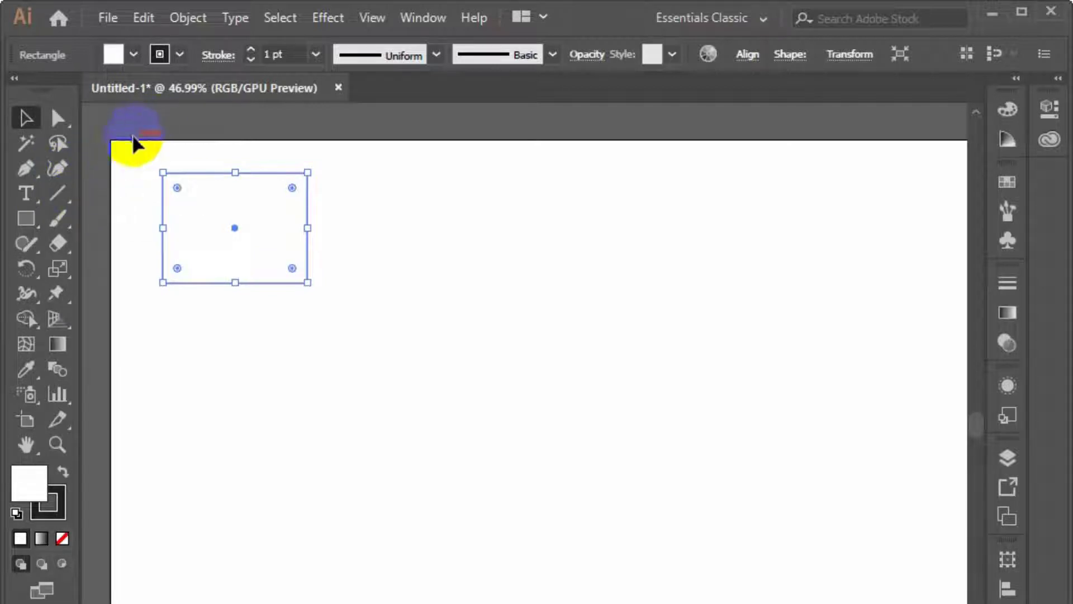
left_click_drag(190, 210, 439, 265)
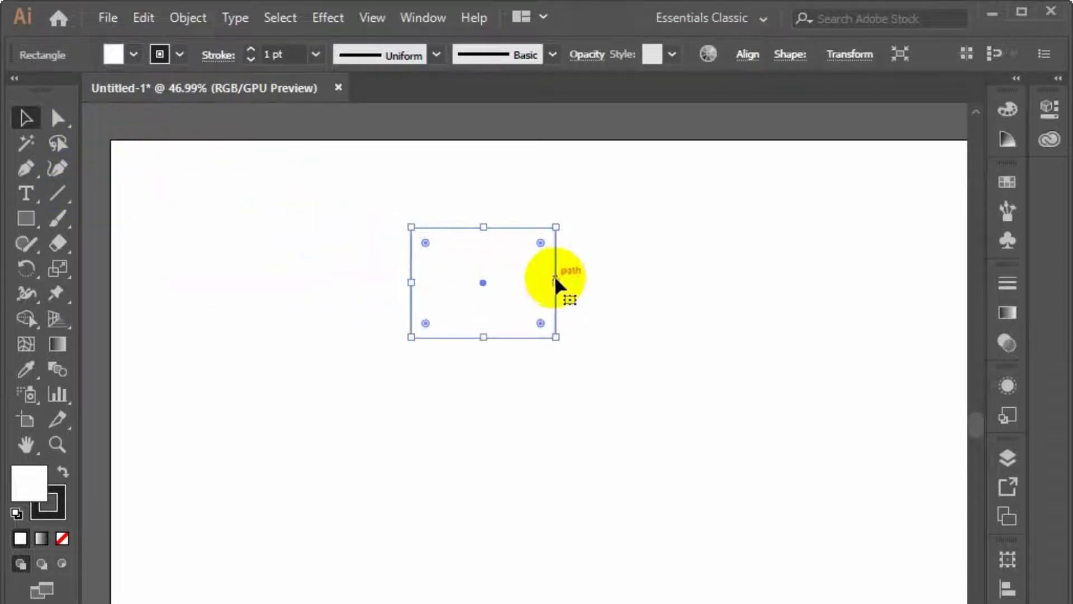
left_click_drag(504, 284, 273, 224)
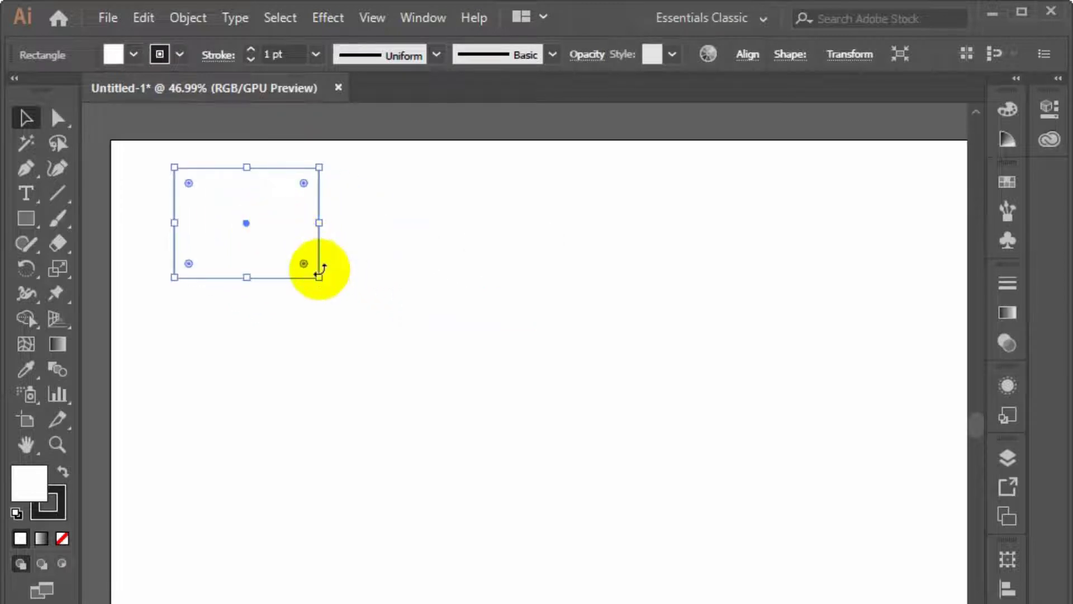
Step: Scale the rectangle down from its lower-right corner into a small square, keeping its proportions constrained
left_click_drag(318, 277, 266, 259)
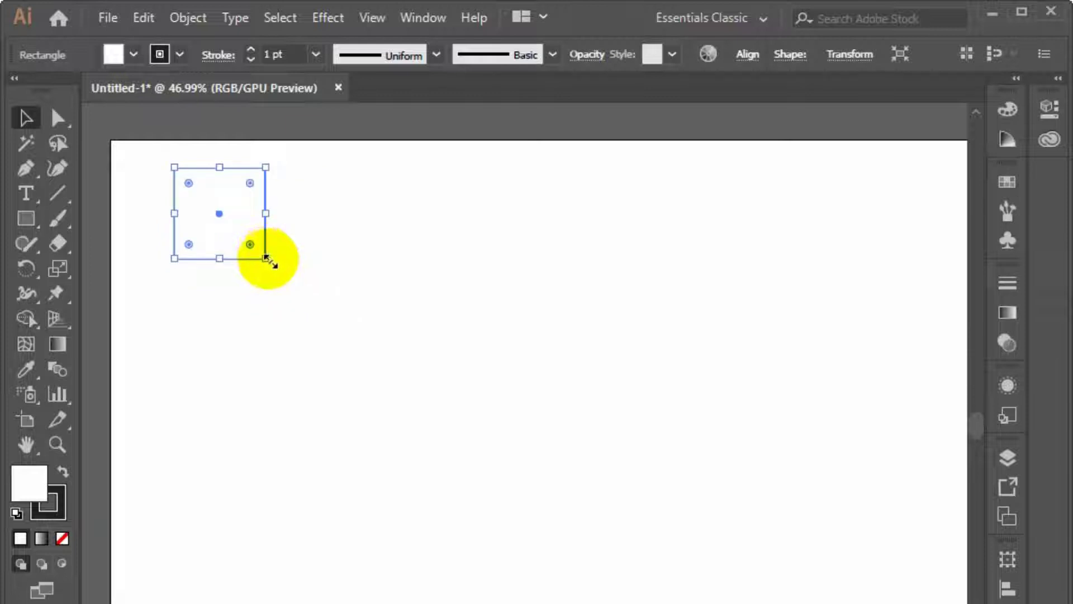
left_click_drag(266, 258, 232, 226)
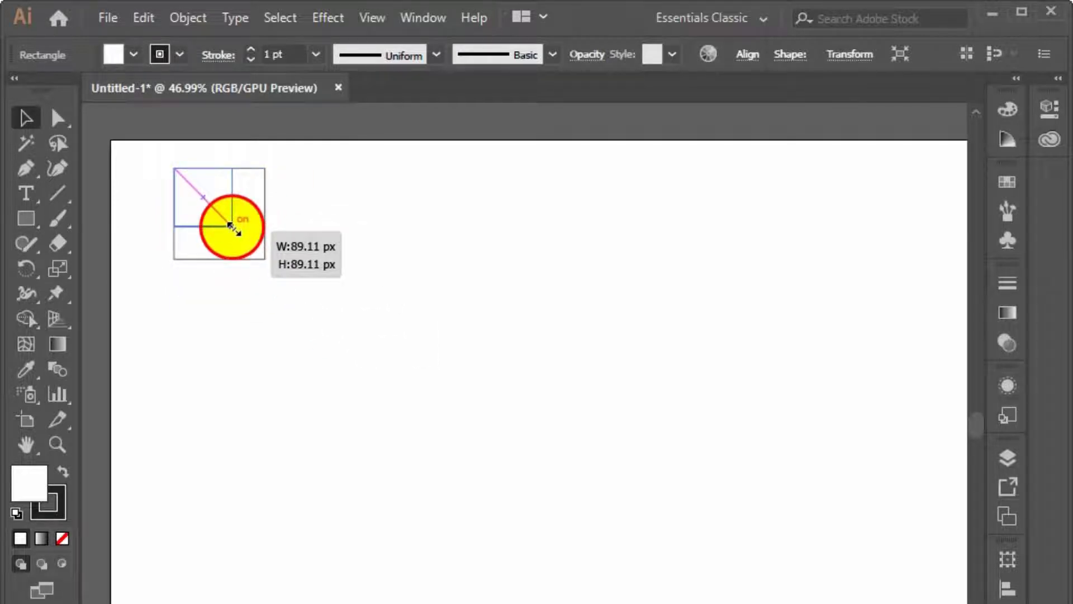
left_click_drag(232, 226, 242, 254)
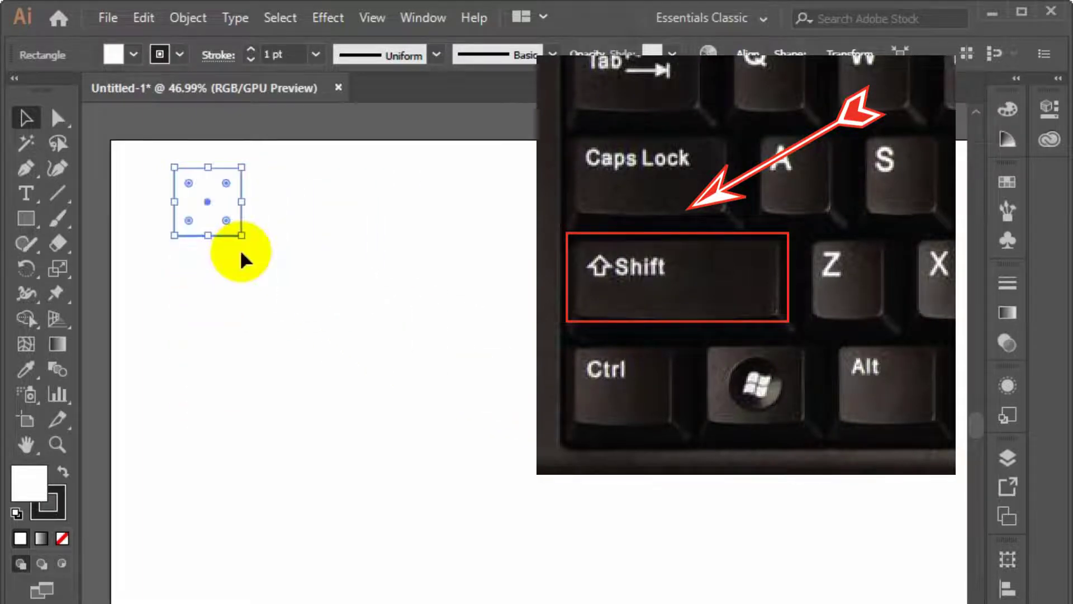
left_click(242, 266)
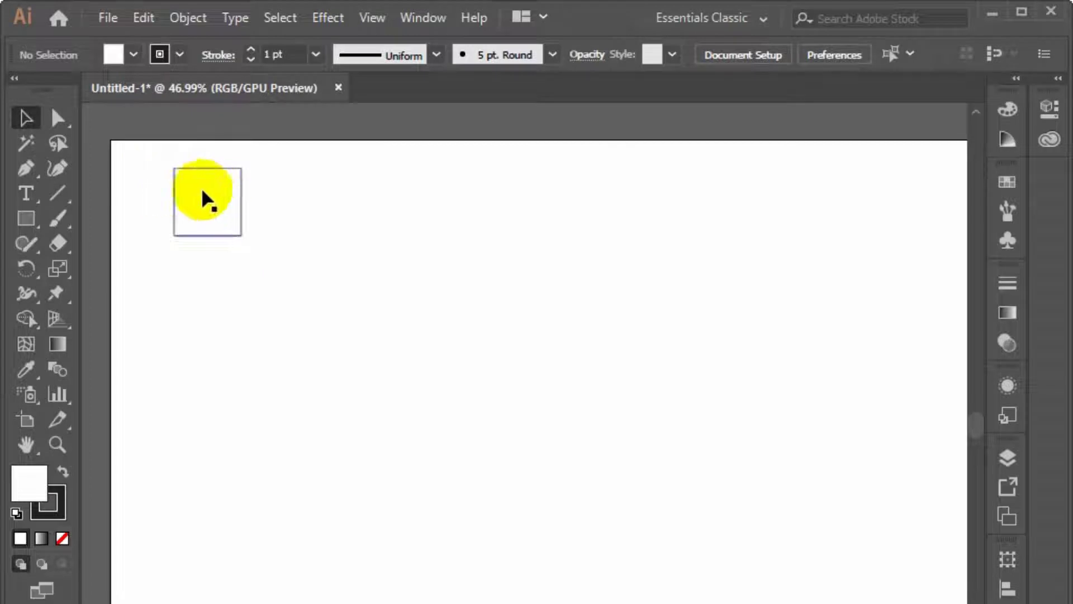
Step: Move the small square down and to the right on the artboard, and make its stroke the active color attribute
left_click_drag(209, 204, 285, 295)
left_click(62, 512)
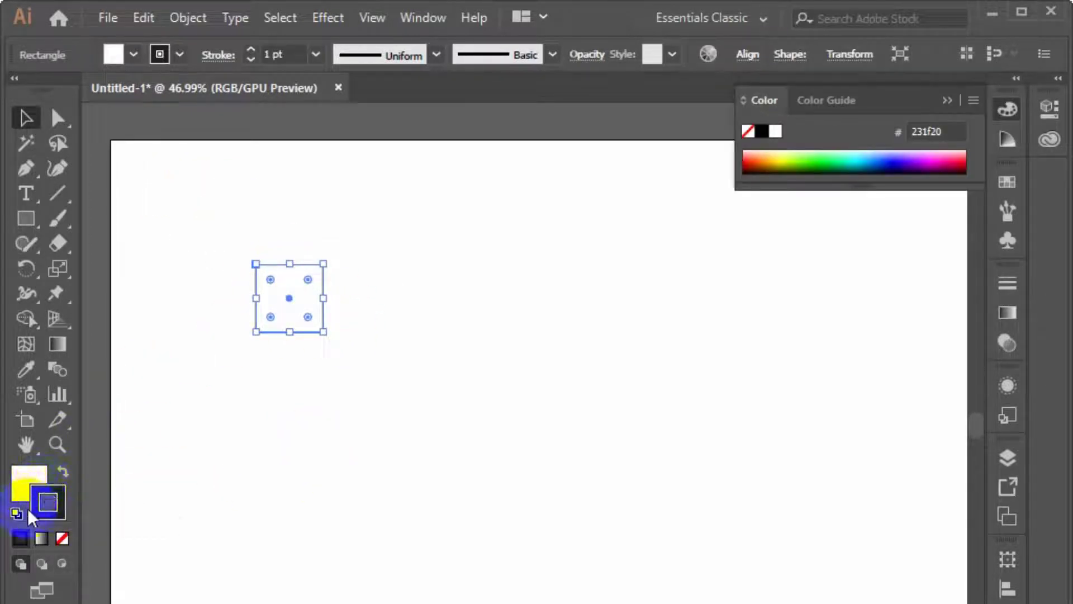
left_click(258, 441)
left_click(304, 296)
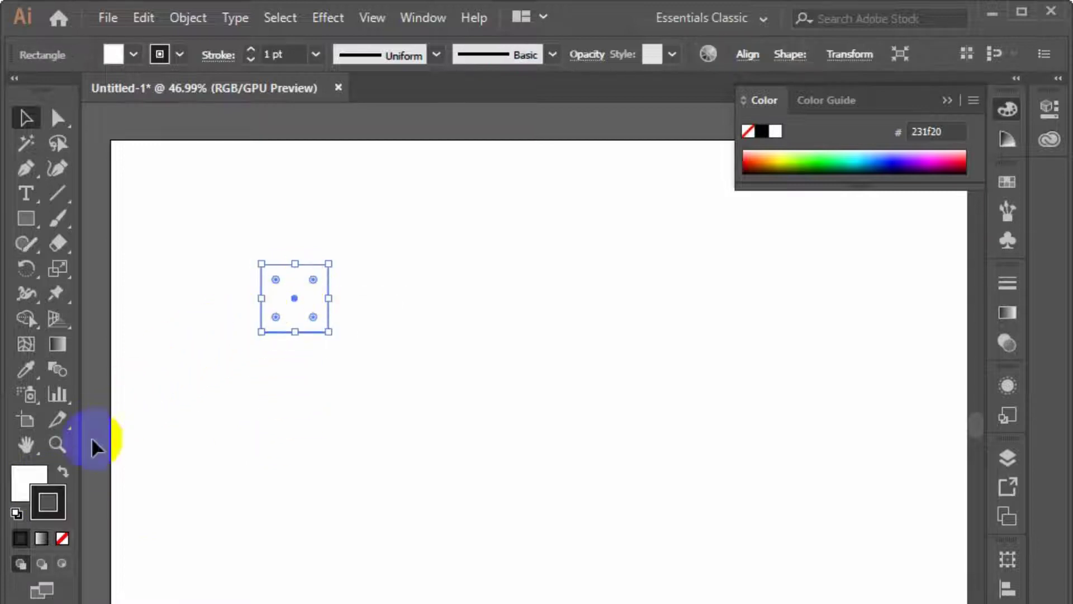
Step: Set the square's fill to none and deselect it to test clicking inside the unfilled shape
left_click(26, 478)
left_click(62, 538)
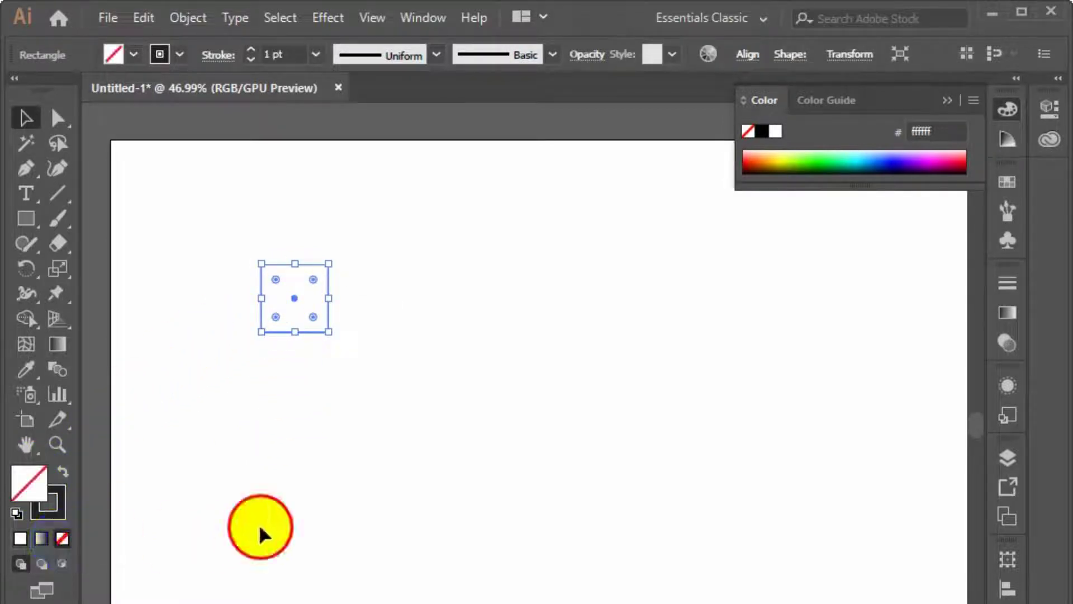
left_click(260, 534)
left_click(319, 314)
left_click(300, 300)
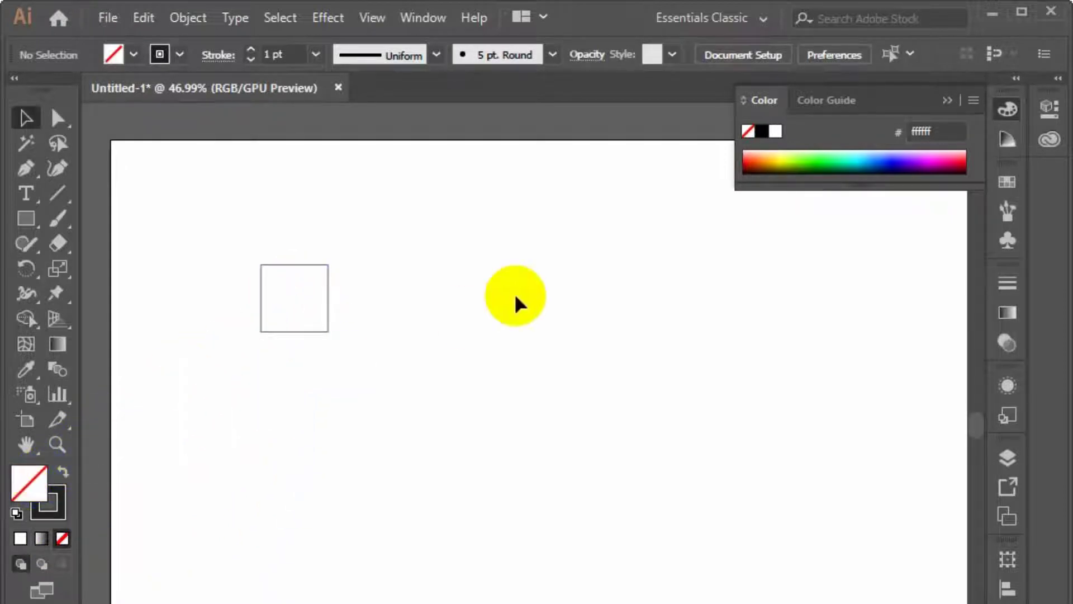
Step: Choose red (ff0000) as the fill color while nothing on the artboard is selected
double_click(39, 486)
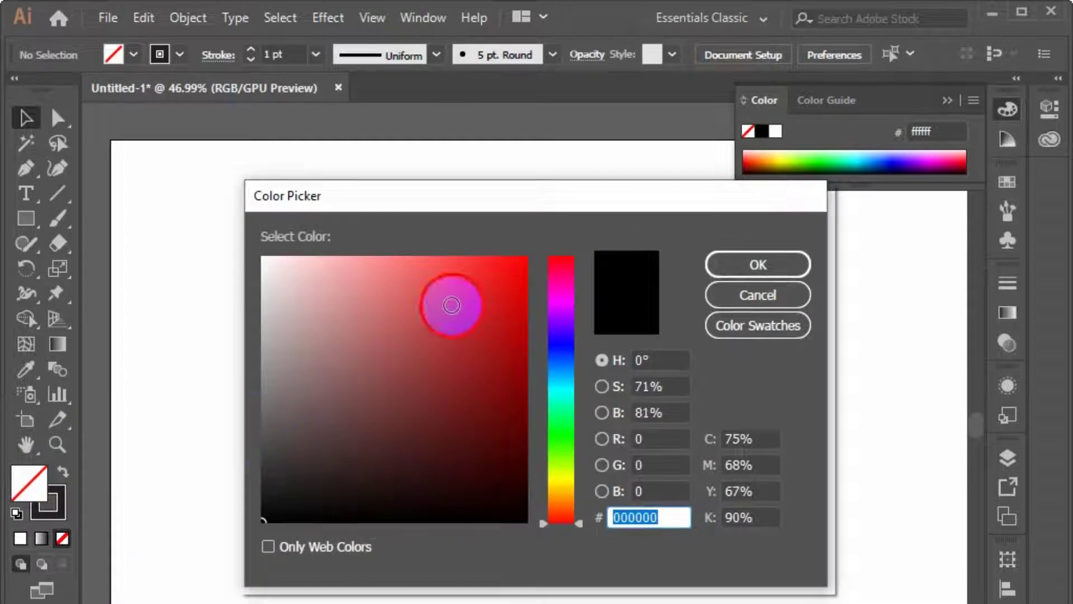
left_click(526, 258)
left_click(731, 268)
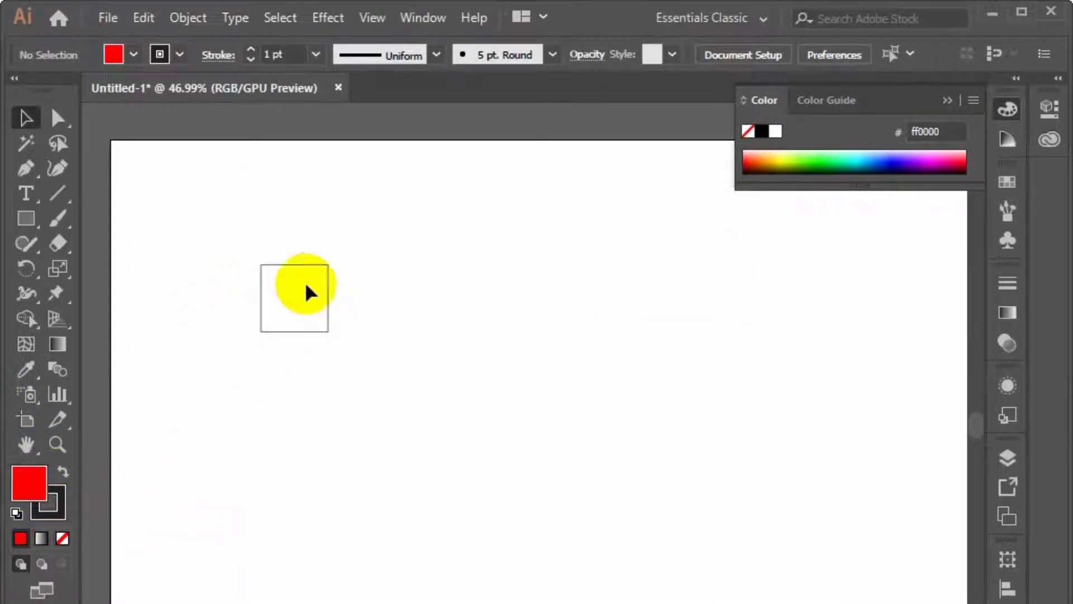
Step: Select the unfilled square with the Selection tool and fill it with red (ff0000)
left_click(22, 119)
left_click_drag(213, 172, 385, 436)
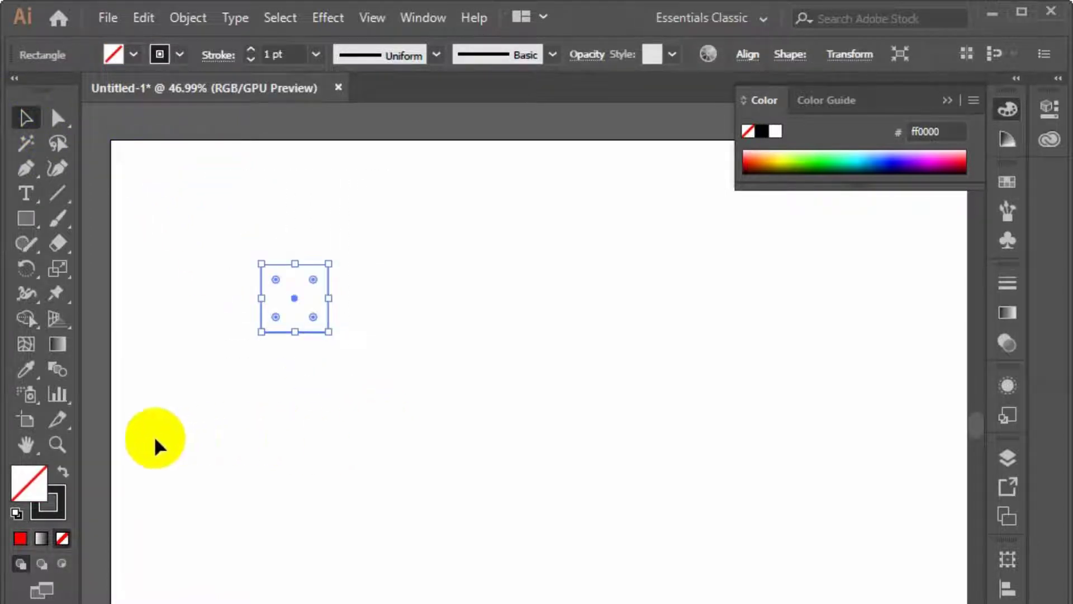
double_click(55, 493)
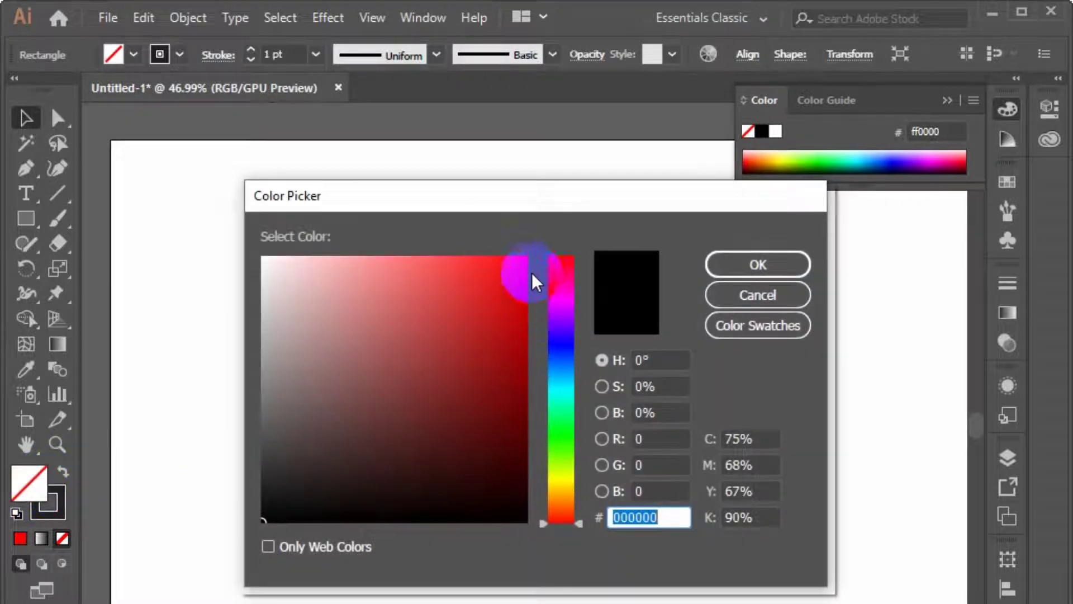
left_click(530, 256)
left_click(714, 275)
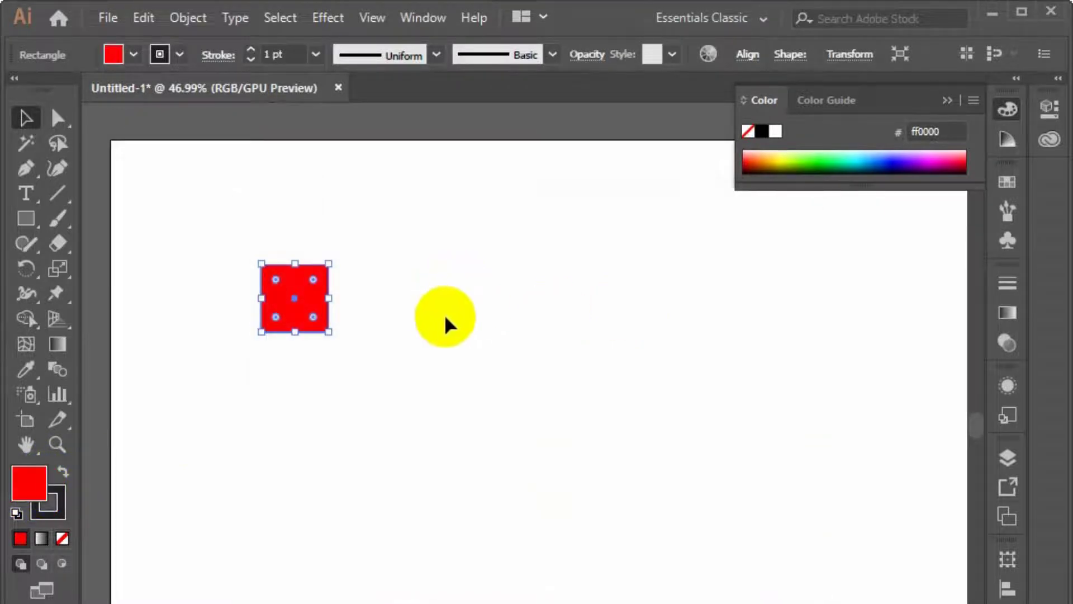
left_click(443, 320)
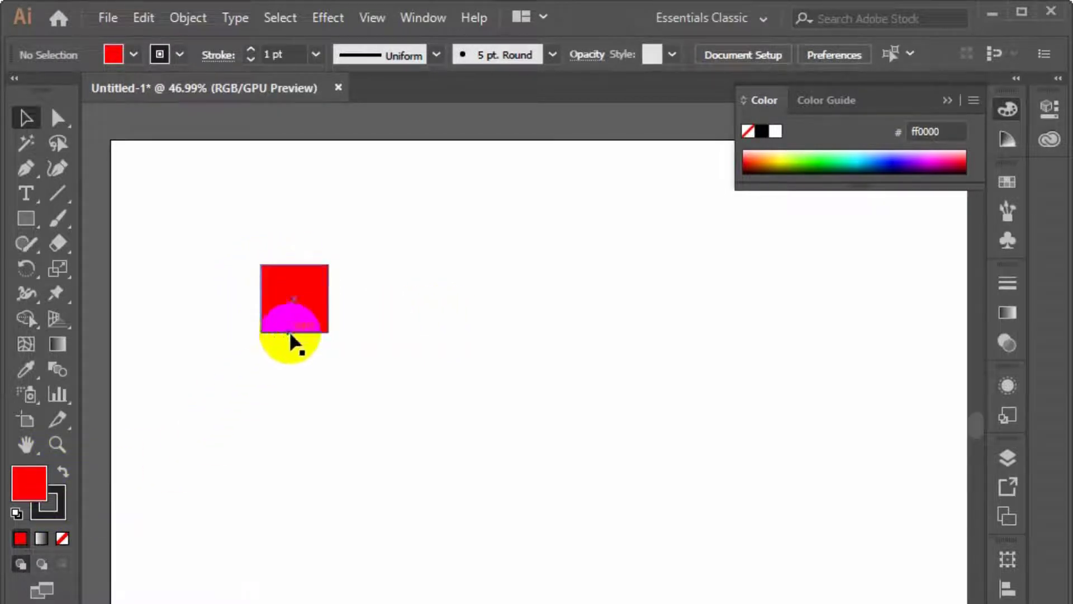
Step: Select the red square and set its stroke to none
left_click(294, 323)
left_click(65, 506)
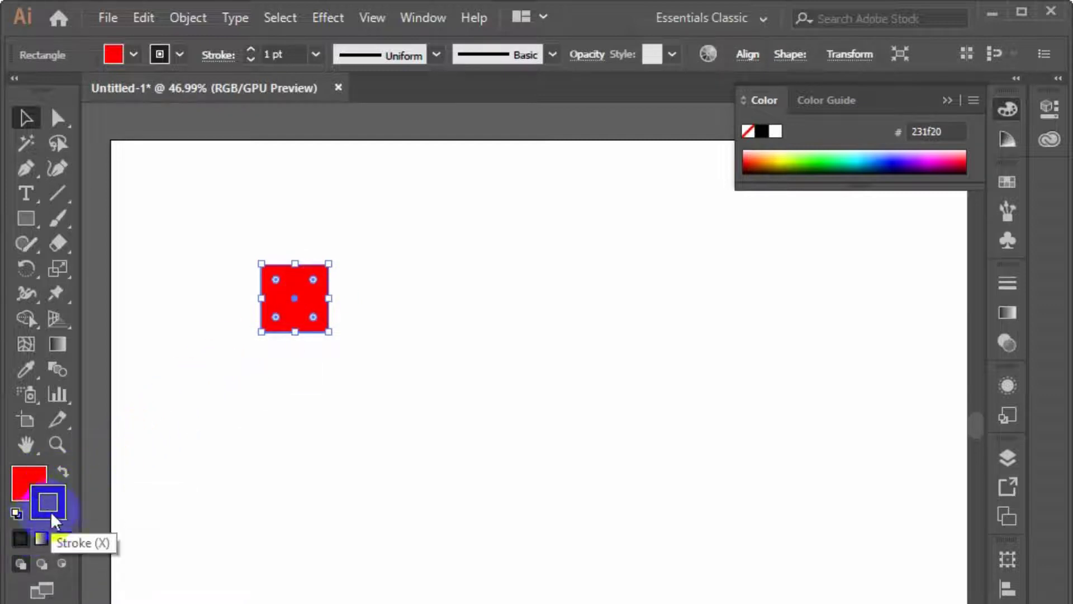
left_click(62, 538)
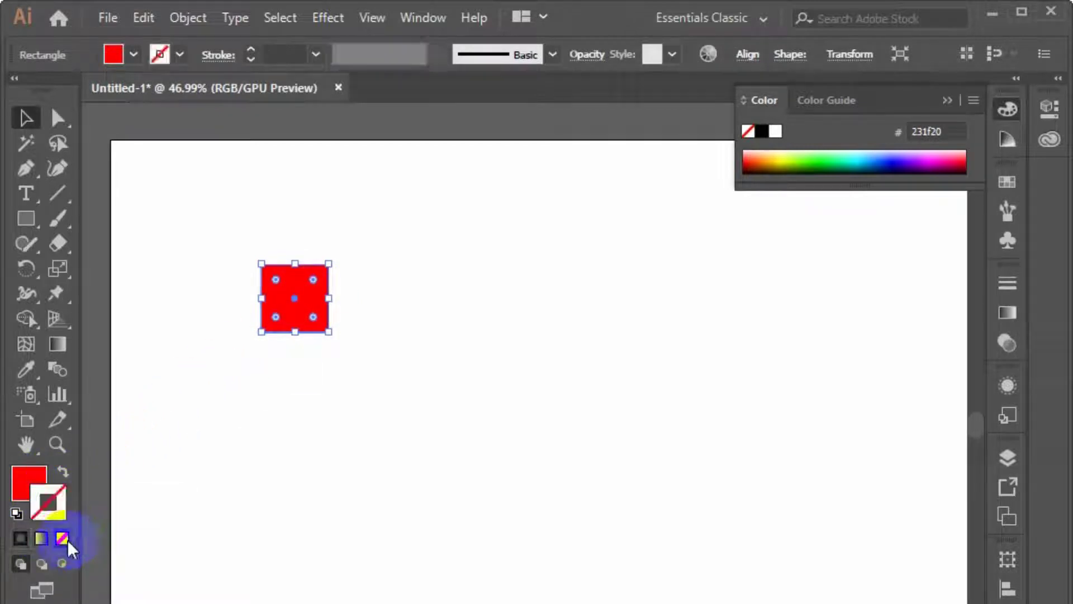
Step: Give the red square a blue stroke with color 2d48ba, and reselect the square
double_click(65, 498)
left_click(462, 328)
left_click(560, 353)
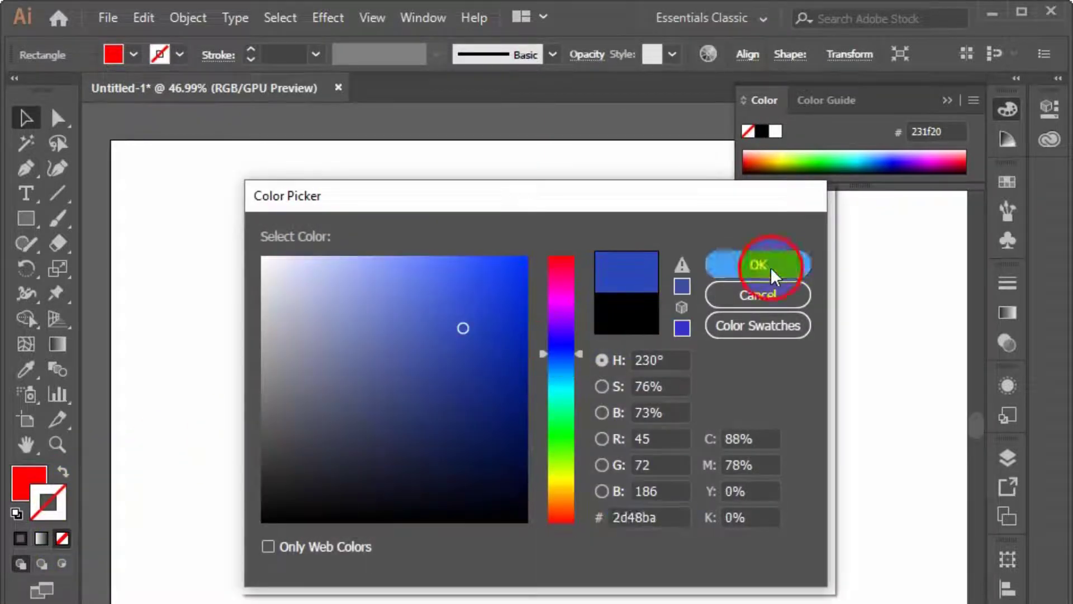
left_click(757, 264)
left_click(601, 470)
left_click_drag(328, 338, 313, 249)
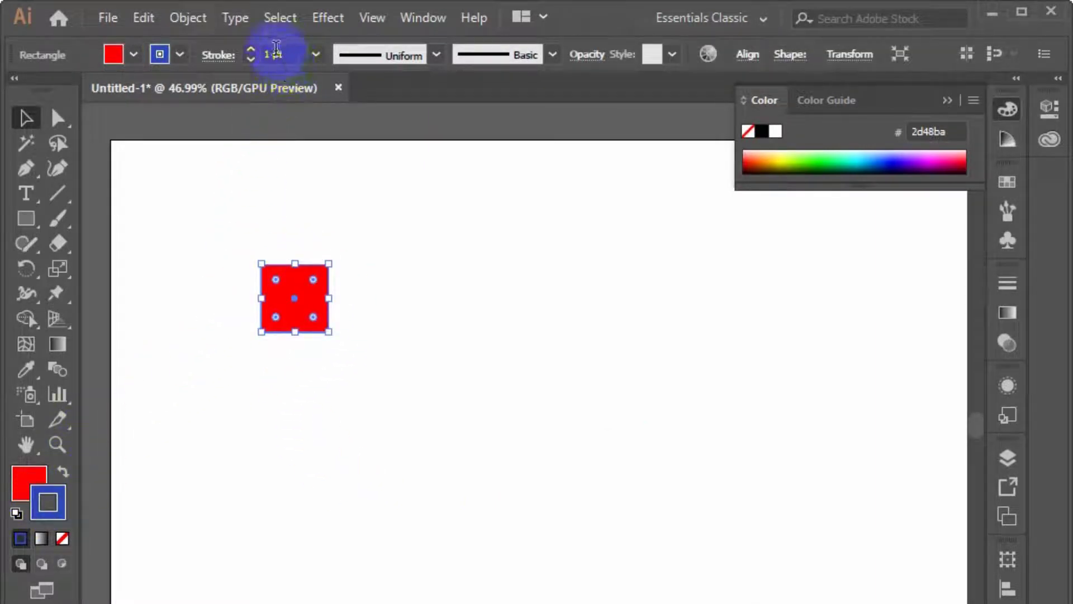
Step: Raise the stroke weight of the red square to 11 pt
left_click(276, 52)
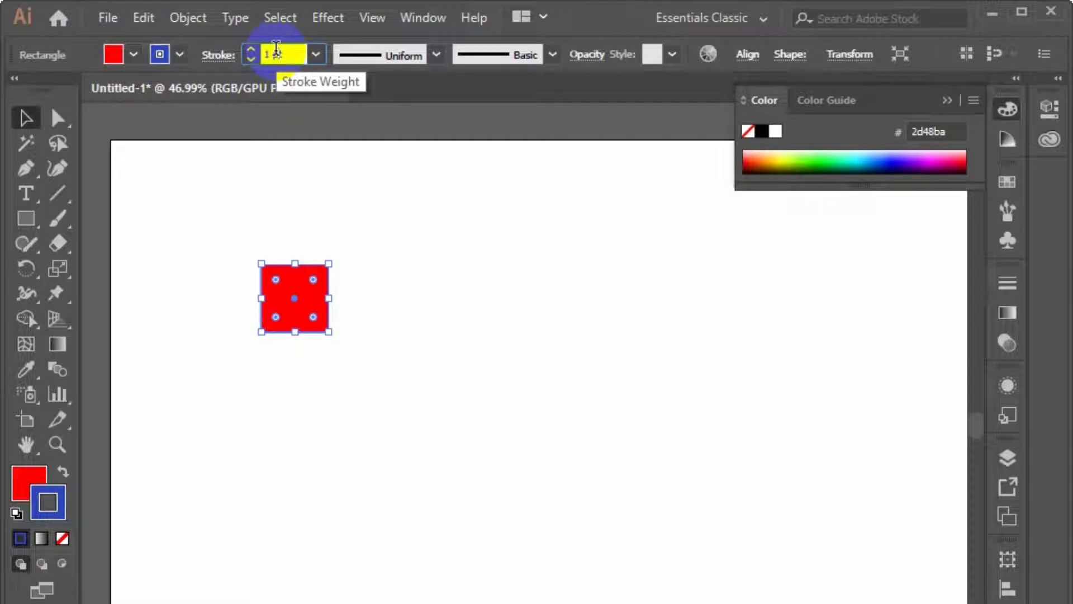
key("Up")
key("Up")
key("Up")
key("Up")
key("Up")
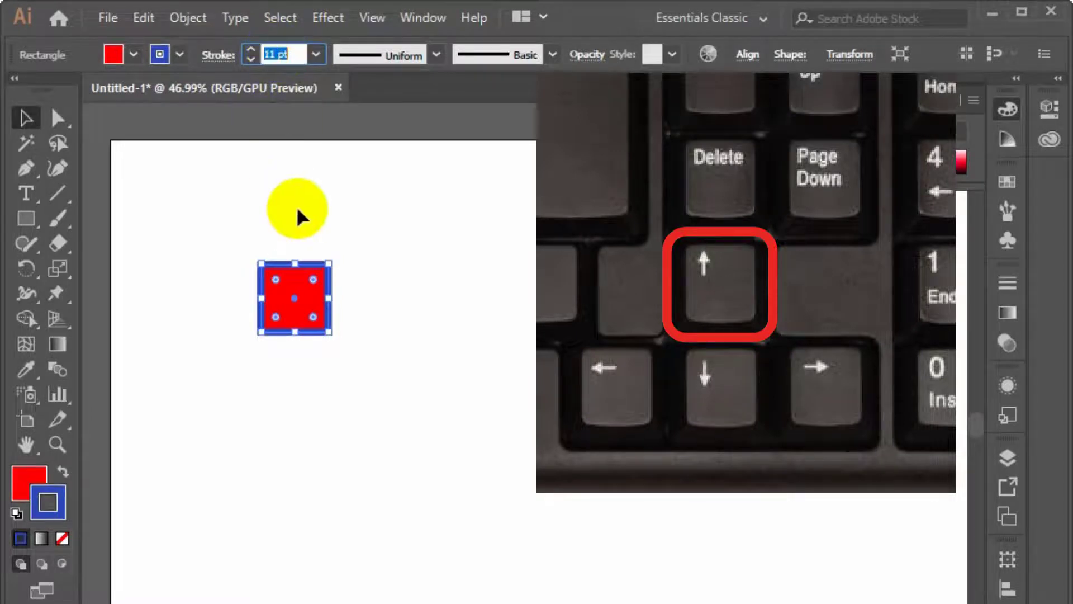
Step: Reduce the red square's stroke weight to 2 pt and deselect the square
key("Down")
key("Down")
key("Down")
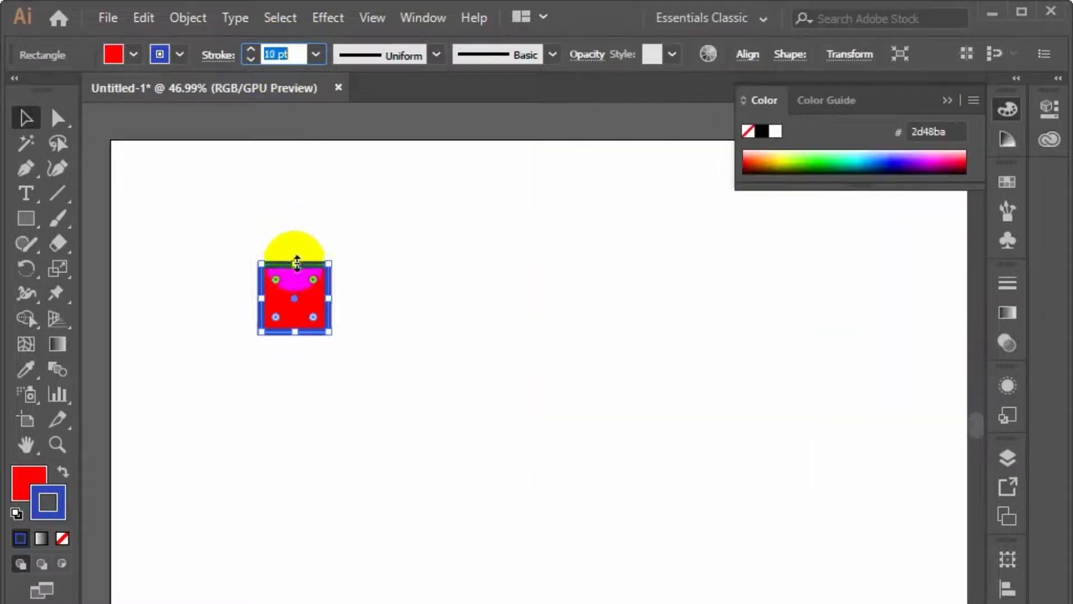
key("Down")
key("Down")
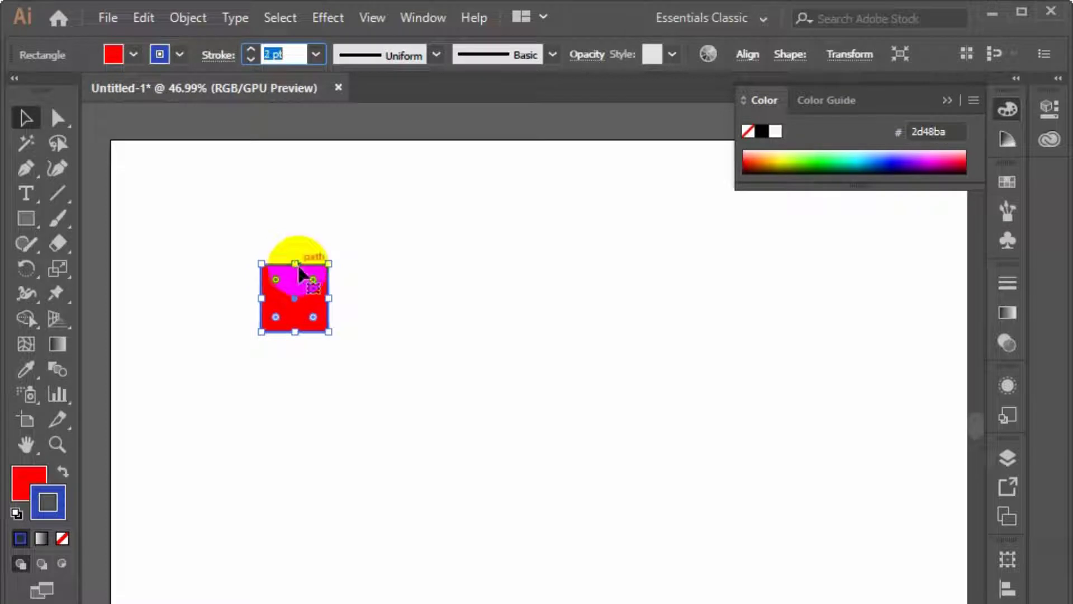
left_click(345, 242)
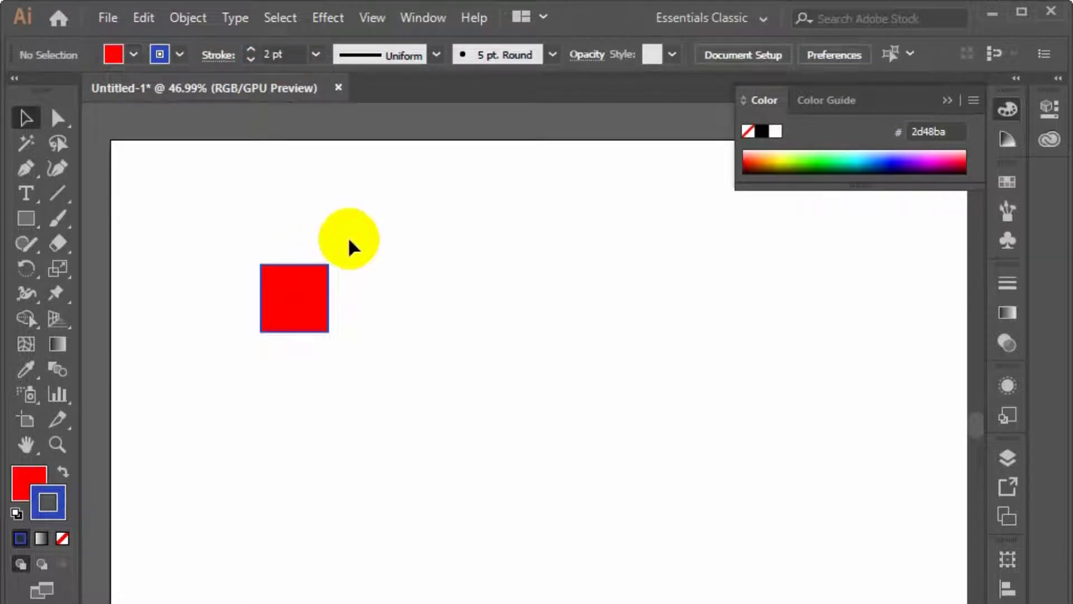
Step: Remove the square's blue stroke, and move the square into the artboard's upper-left corner
left_click(268, 306)
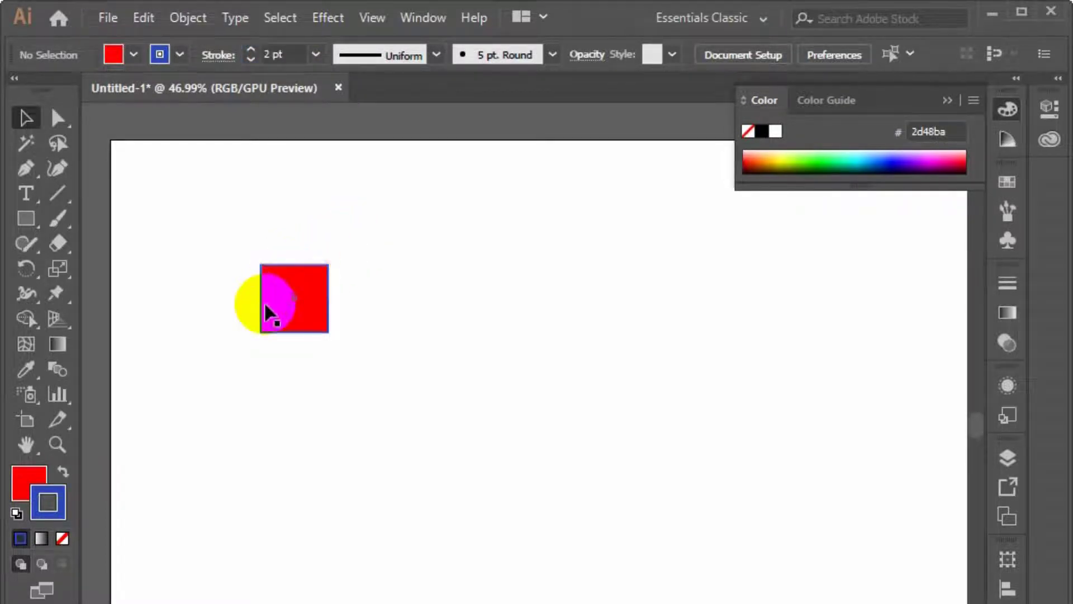
left_click(63, 538)
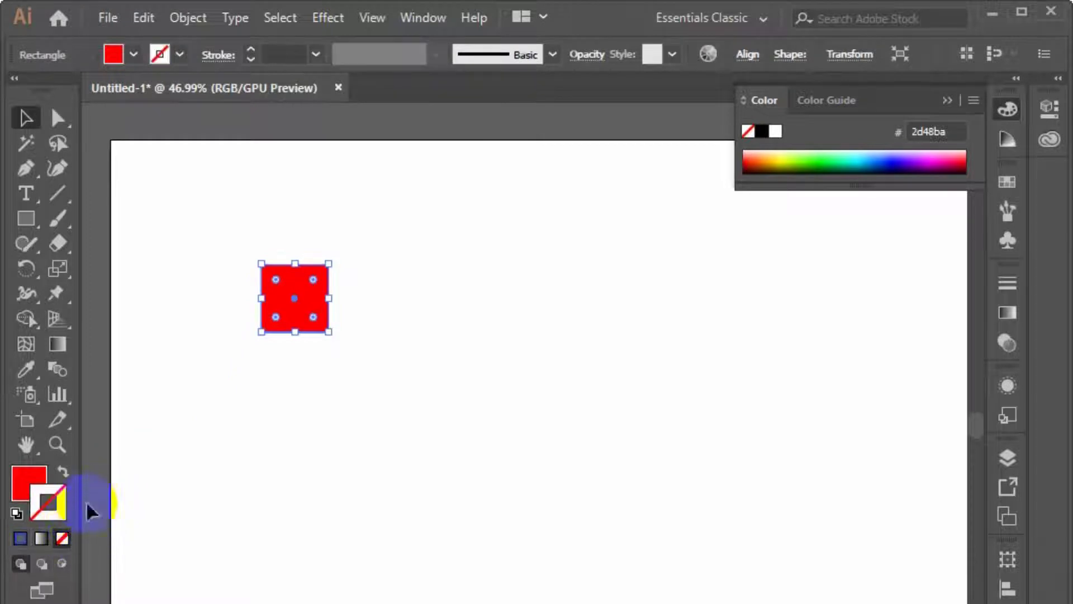
left_click(163, 377)
mouse_move(291, 304)
left_mouse_down()
mouse_move(142, 209)
mouse_move(152, 196)
left_mouse_up()
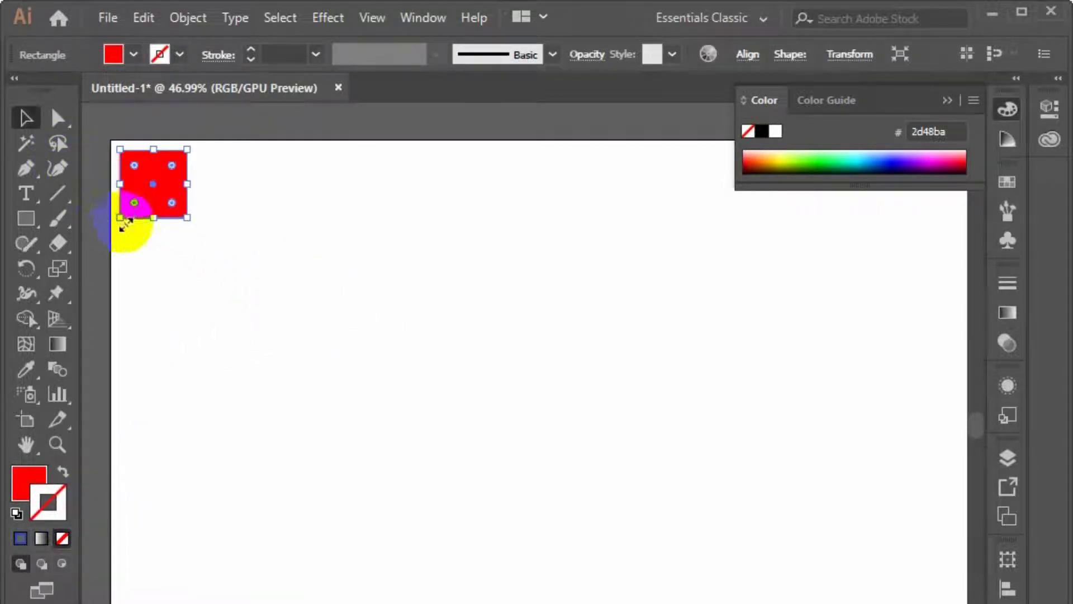
left_click(384, 342)
Step: Duplicate the red square horizontally to its right with a small gap, undoing a first copy placed too far away
left_click_drag(160, 189, 506, 199)
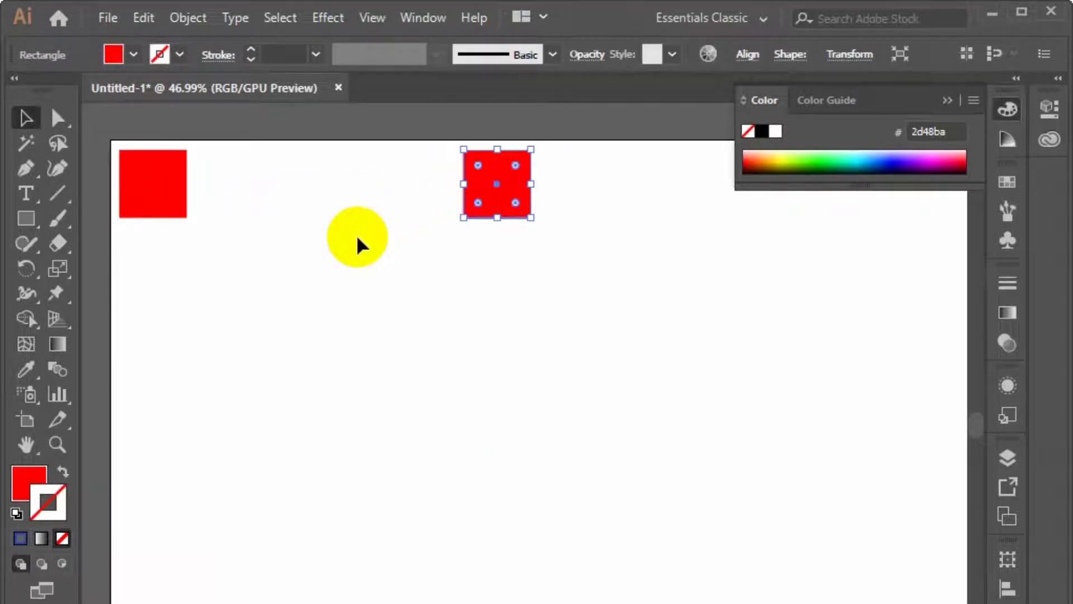
key("ctrl+z")
left_click_drag(139, 201, 234, 215)
Step: Repeat the duplication six times to form a row of eight evenly spaced red squares along the artboard's top
key("ctrl+d")
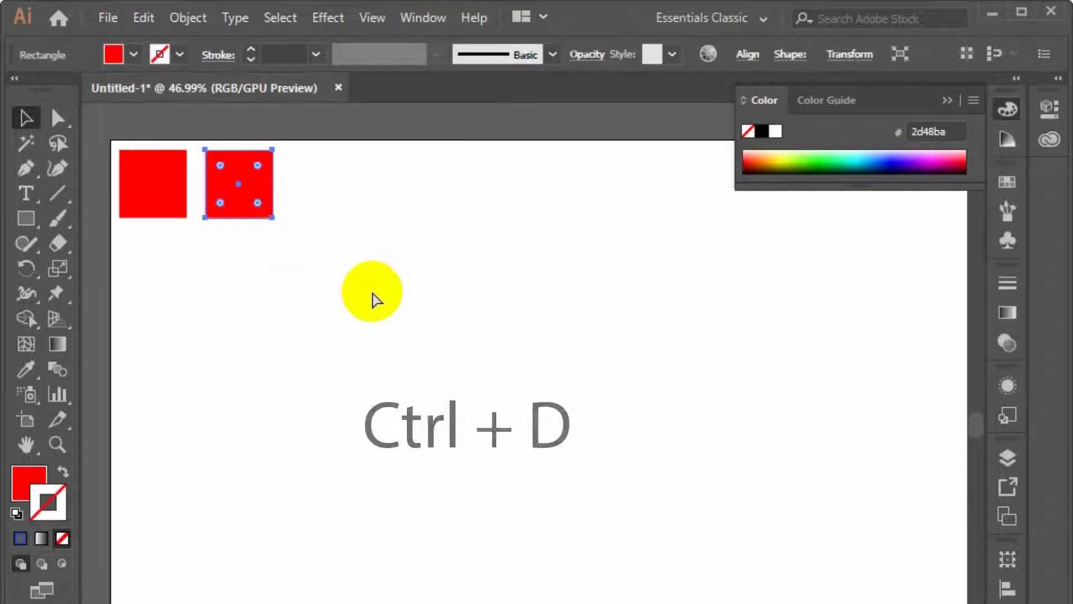
key("ctrl+d")
key("ctrl+d")
key("ctrl+d")
key("ctrl+d")
key("ctrl+d")
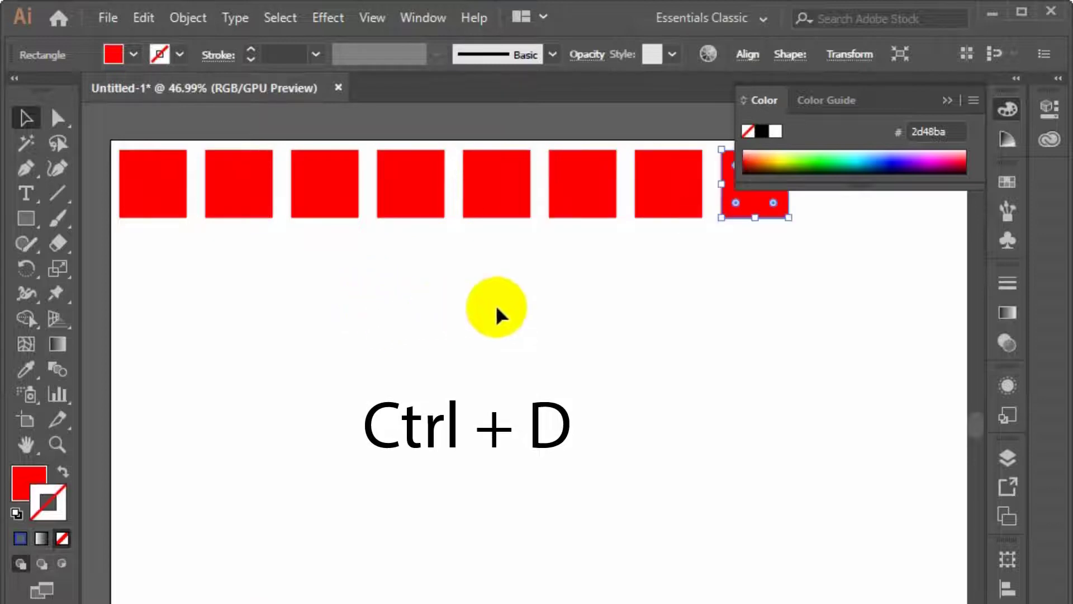
Step: Add a ninth square to the row, duplicate the whole row just below, and repeat that three times to form a five-row grid
key("ctrl+d")
left_click_drag(890, 289, 233, 283)
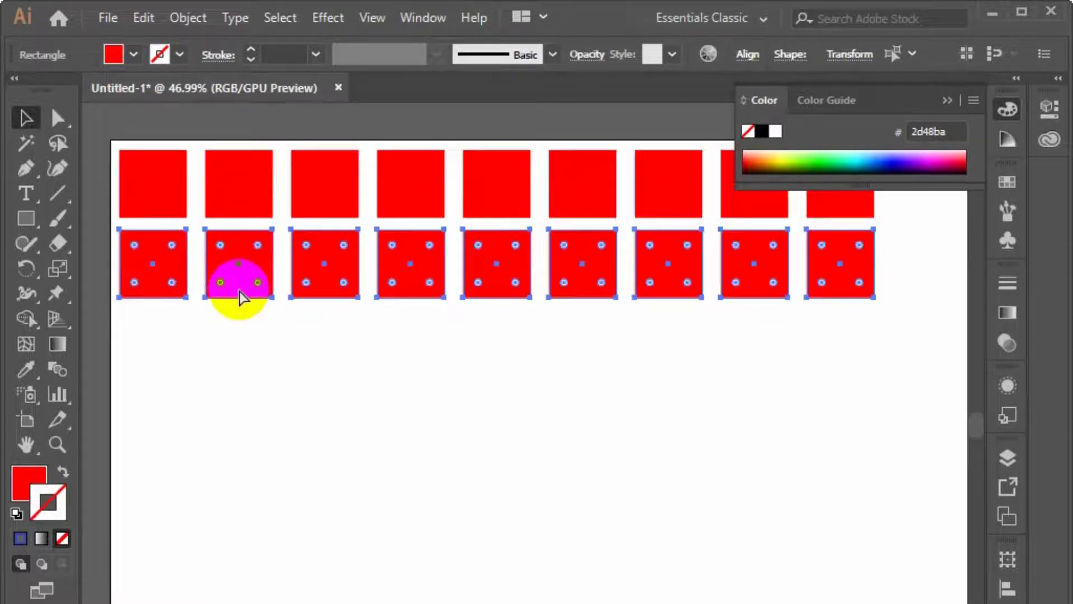
key("ctrl+d")
key("ctrl+d")
key("ctrl+d")
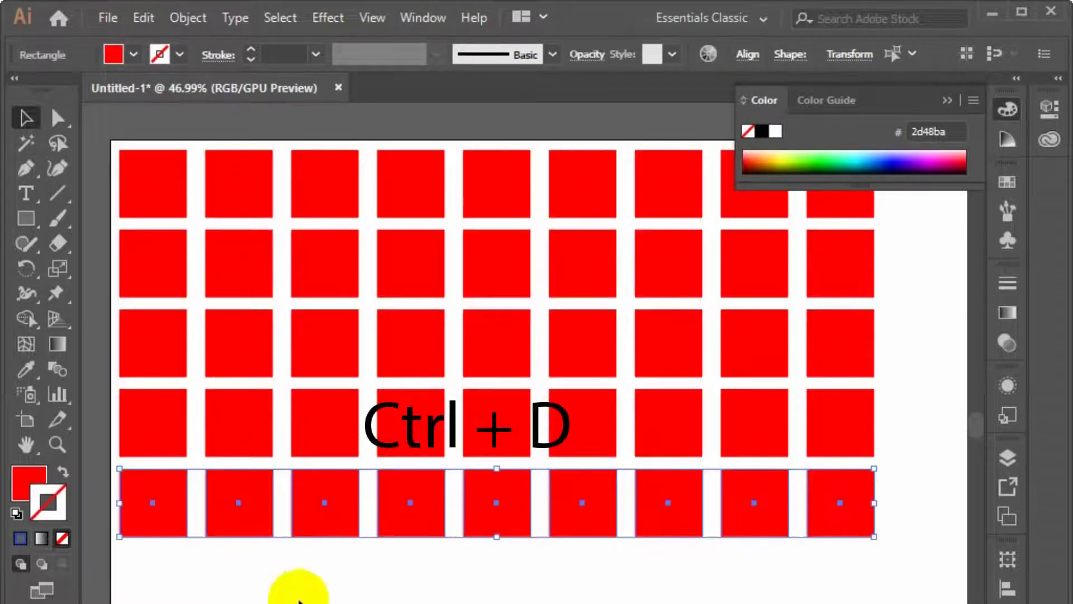
Step: Pull the third and fourth squares out of the grid's bottom row into the empty area below, and deselect
left_click(288, 587)
left_click_drag(310, 478, 321, 560)
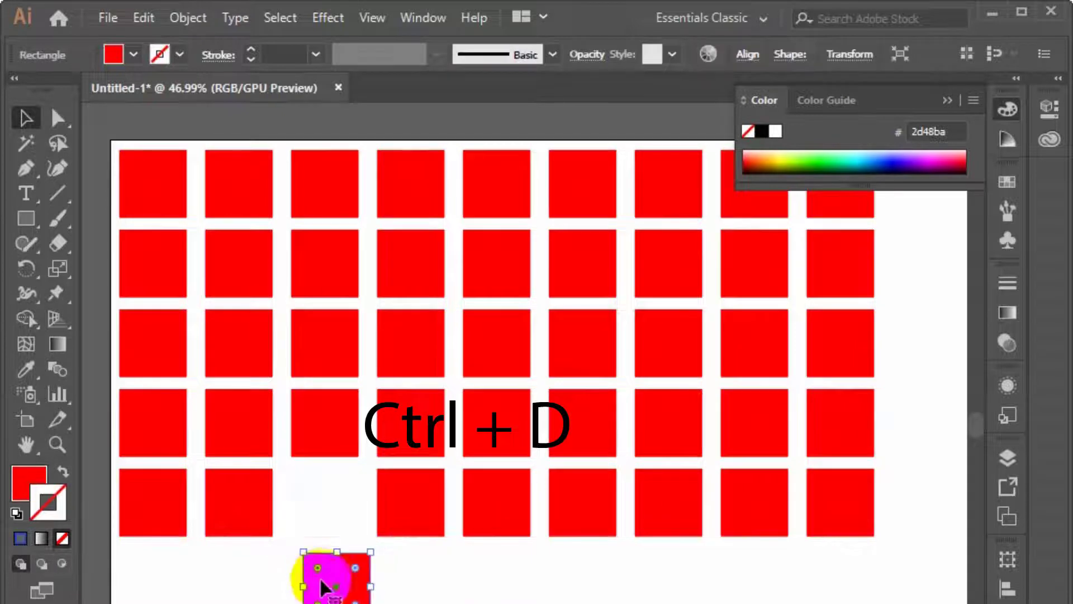
key("Delete")
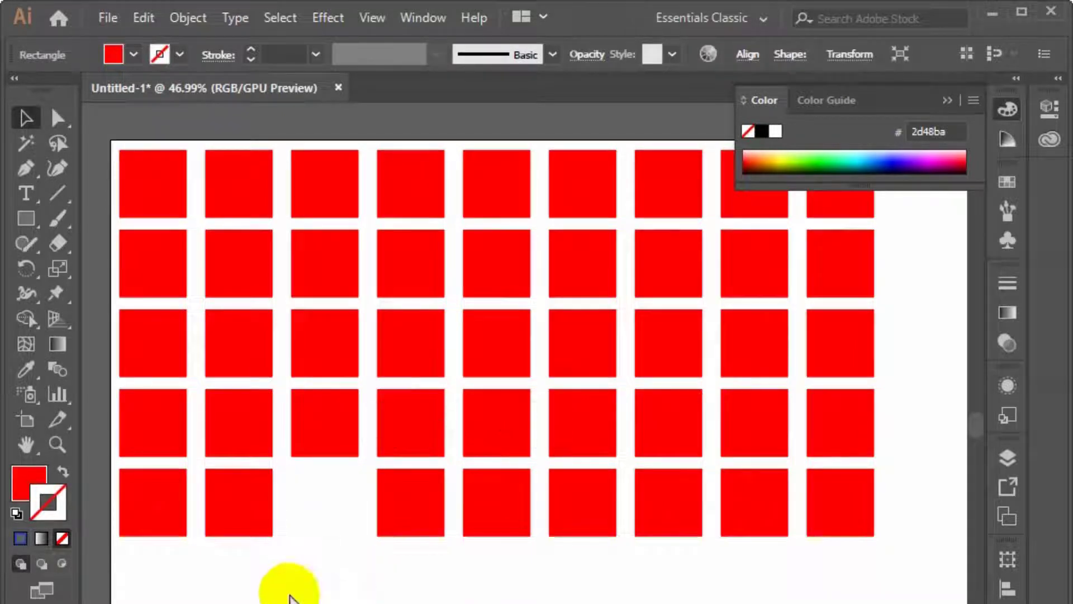
left_click_drag(434, 506, 415, 603)
key("ctrl+d")
key("ctrl+d")
key("ctrl+d")
key("ctrl+d")
key("ctrl+d")
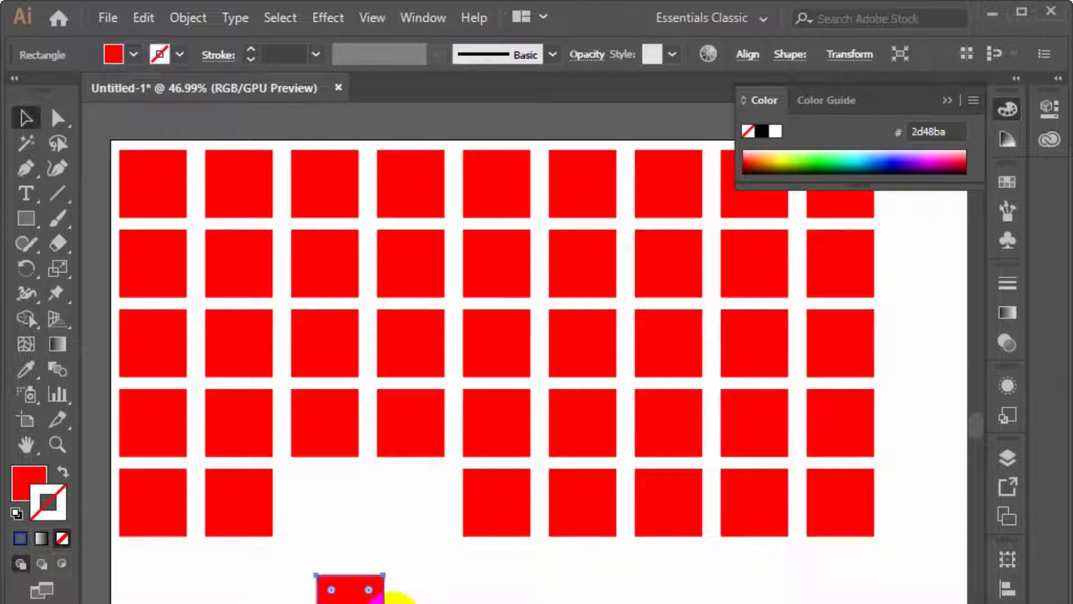
left_click(427, 597)
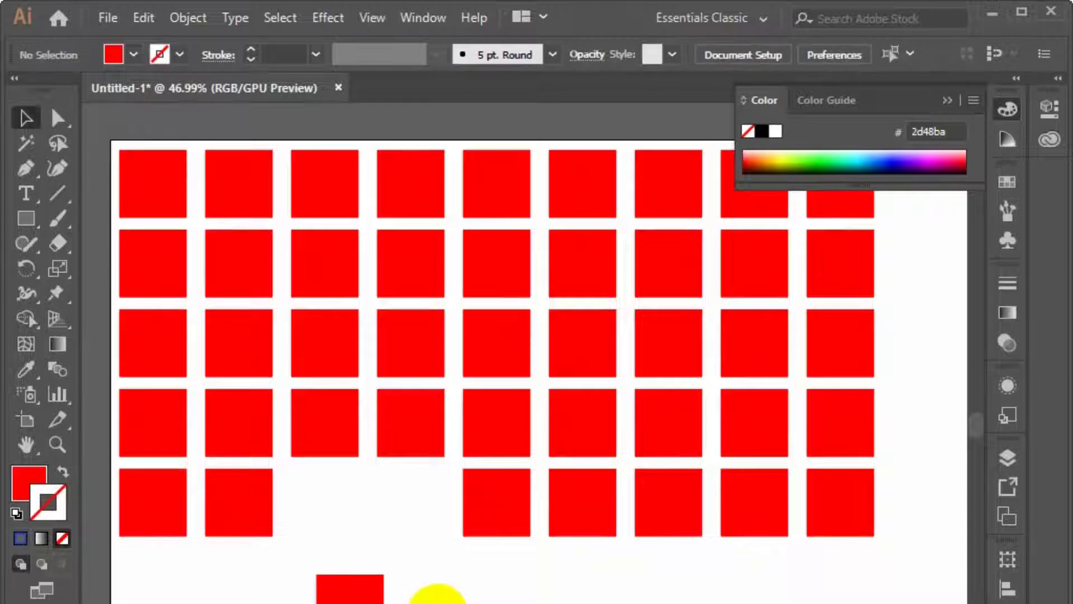
Step: Delete all the red squares so the artboard is empty
scroll(430, 587, "down", 1)
scroll(419, 576, "up", 3)
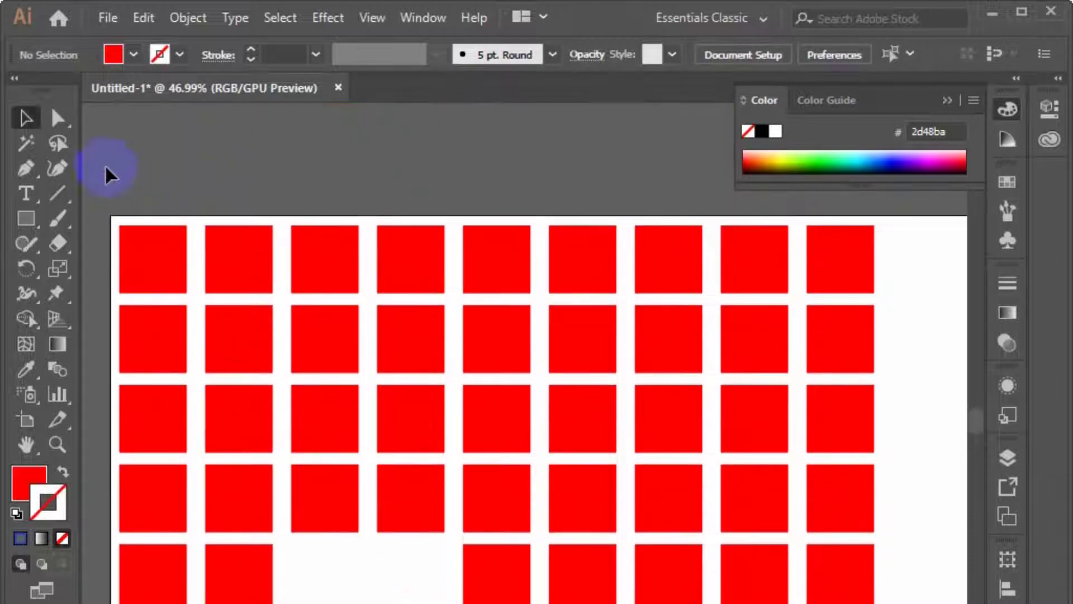
scroll(360, 587, "down", 4)
scroll(530, 346, "down", 2)
key("ctrl+a")
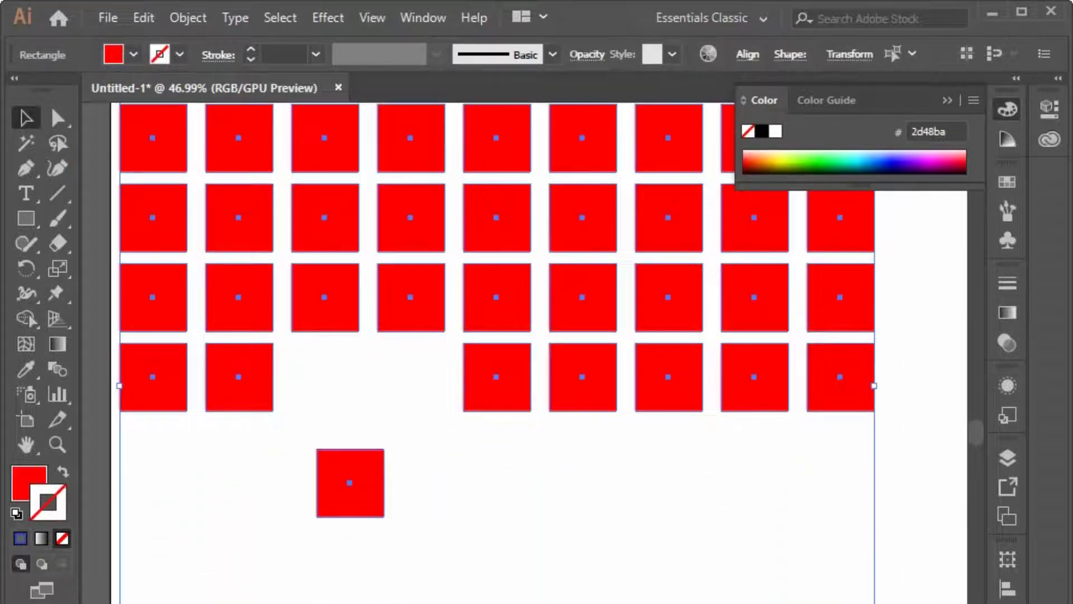
key("Delete")
scroll(196, 472, "up", 2)
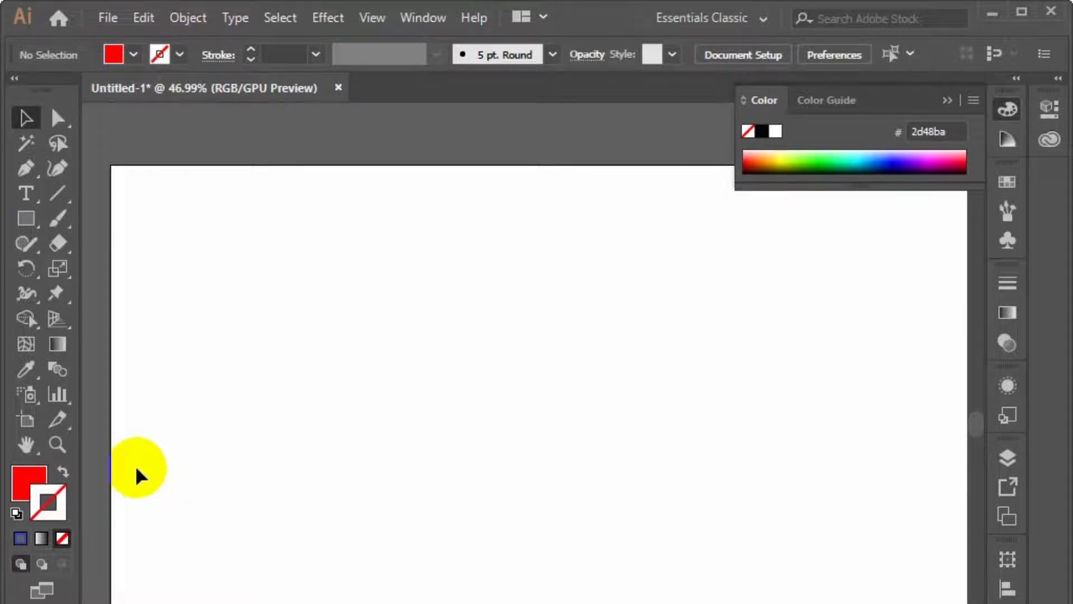
Step: Draw a red rectangle, shrink it from its lower-right corner to a wider-than-tall shape, and move it towards the artboard's upper-left area
left_click(26, 218)
left_click_drag(241, 335, 407, 523)
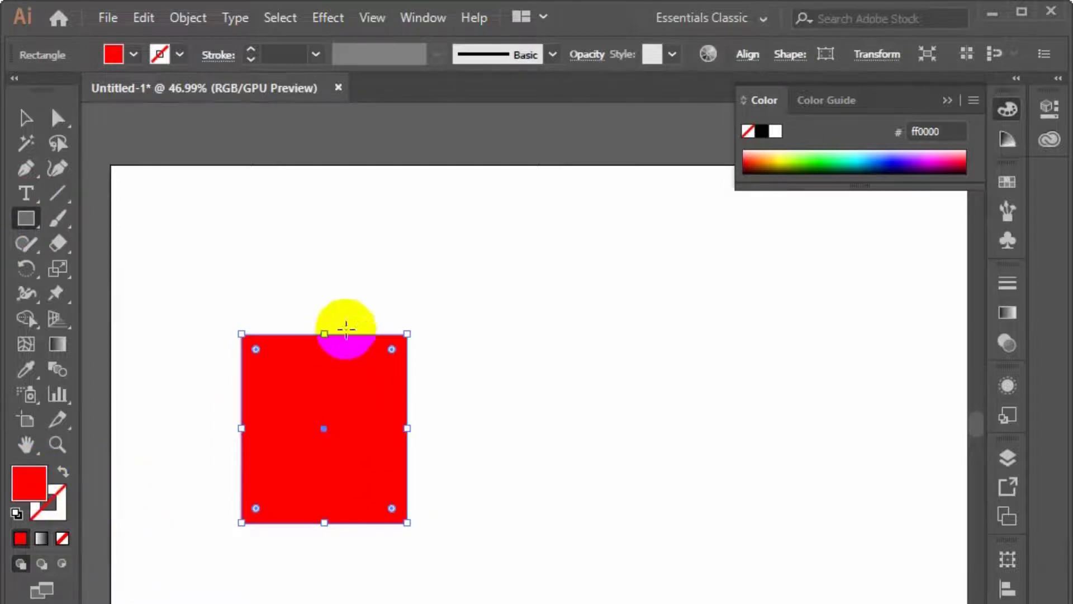
left_click(24, 120)
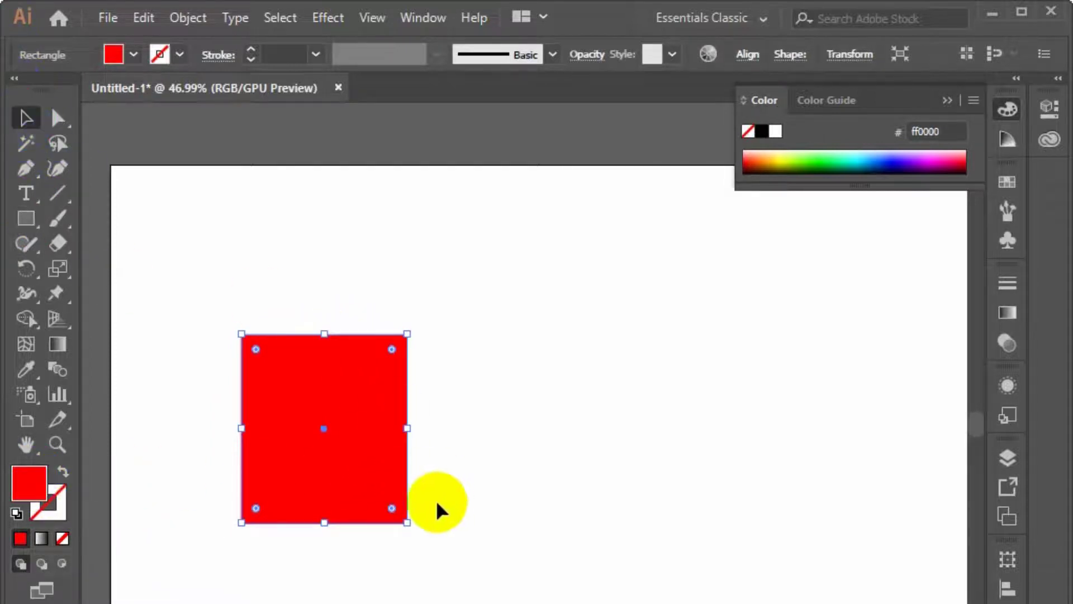
left_click_drag(410, 526, 389, 455)
left_click(386, 509)
left_click_drag(320, 437, 274, 334)
left_click(313, 331)
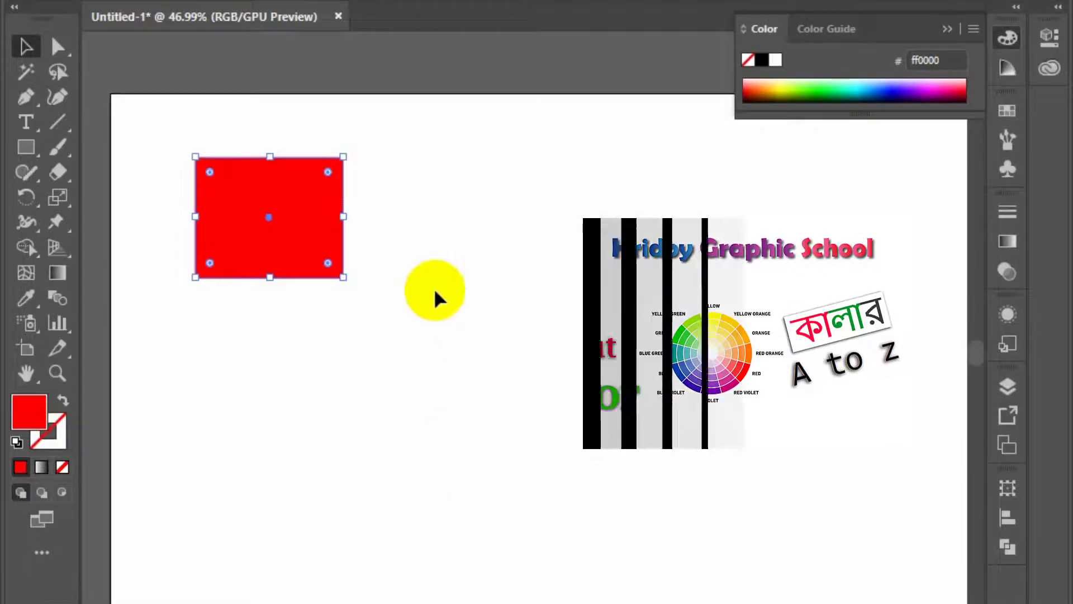
Step: Move the rectangle down across the artboard, bring it back near the upper-left area, and reselect it
left_click_drag(257, 202, 482, 453)
left_click_drag(398, 393, 255, 211)
left_click(389, 302)
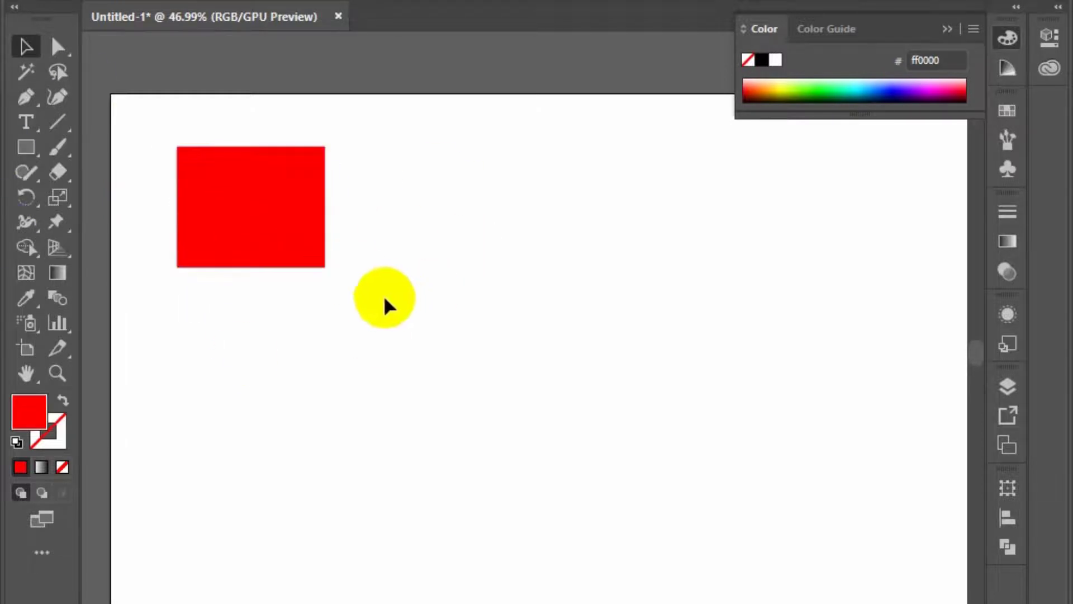
left_click(324, 246)
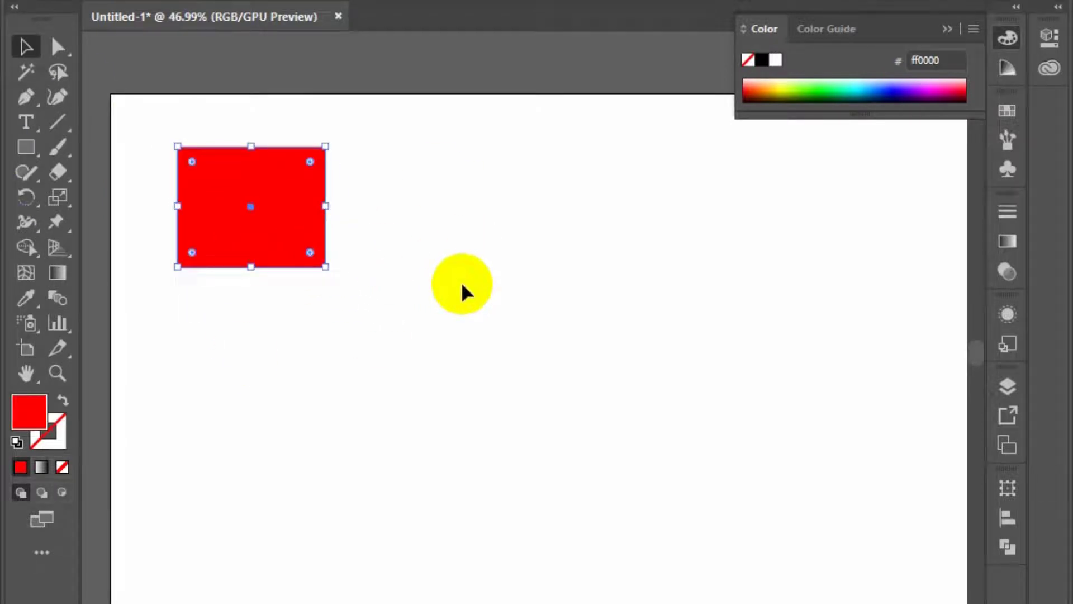
Step: Move the rectangle closer to the artboard's upper-left corner, undoing a first move, and enter and leave isolation mode on it
left_click_drag(252, 233, 159, 176)
key("ctrl+z")
key("ctrl+z")
left_click_drag(237, 242, 228, 211)
double_click(229, 211)
left_click(342, 447)
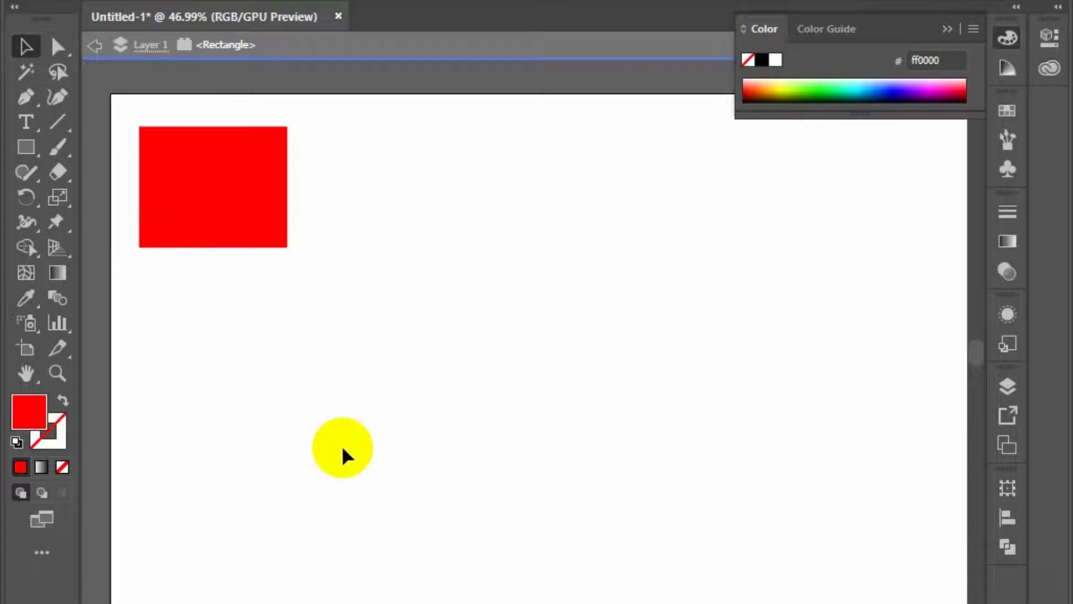
double_click(327, 400)
left_click(230, 211)
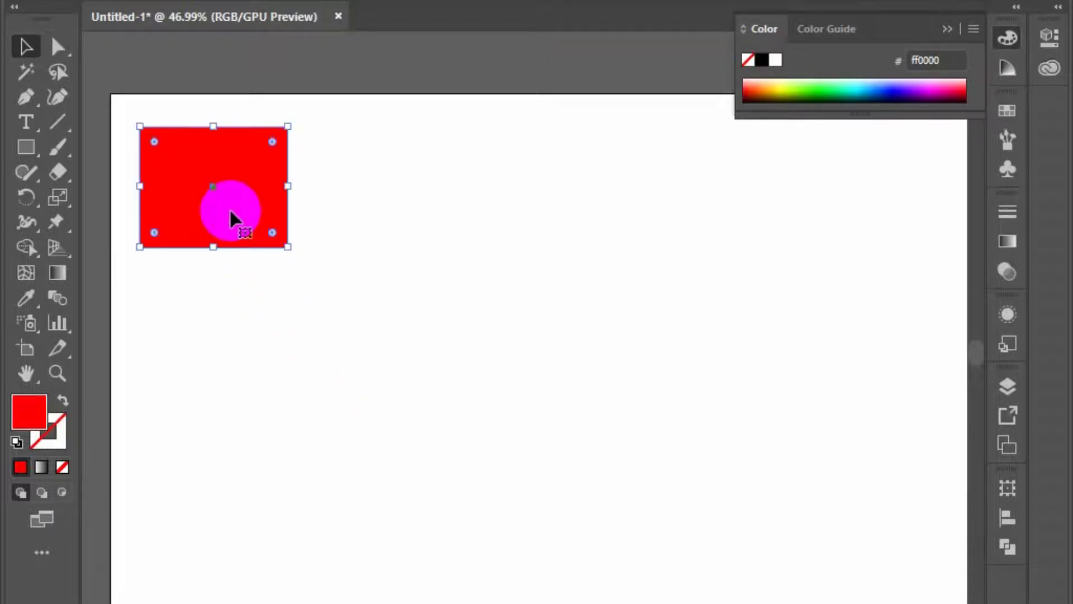
Step: Move the rectangle towards the artboard's lower right, undo back to the empty artboard, and redo to restore the rectangle
left_click_drag(258, 211, 779, 427)
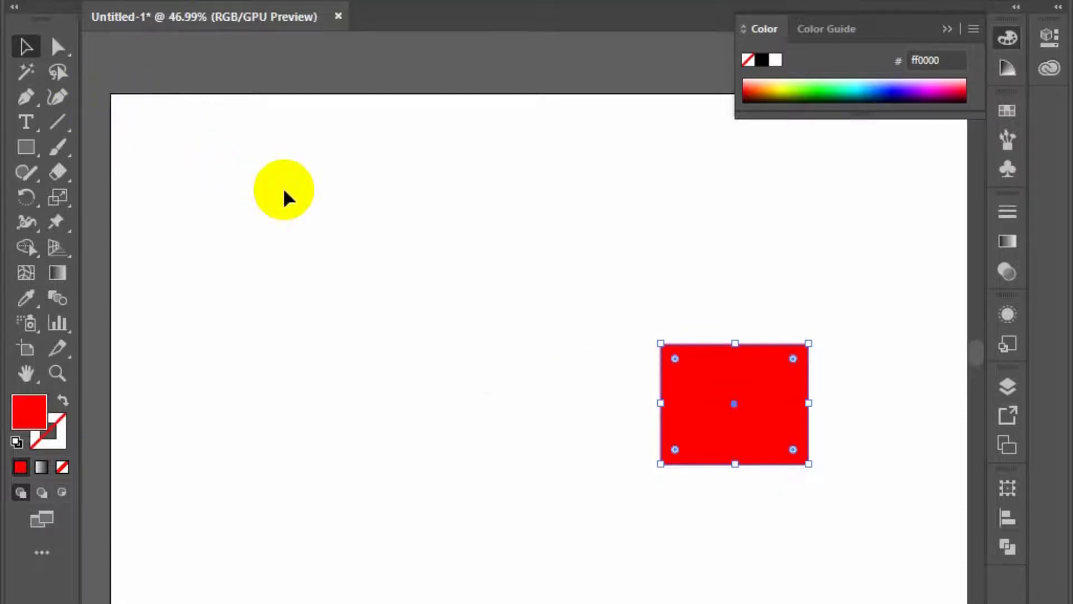
key("ctrl+z")
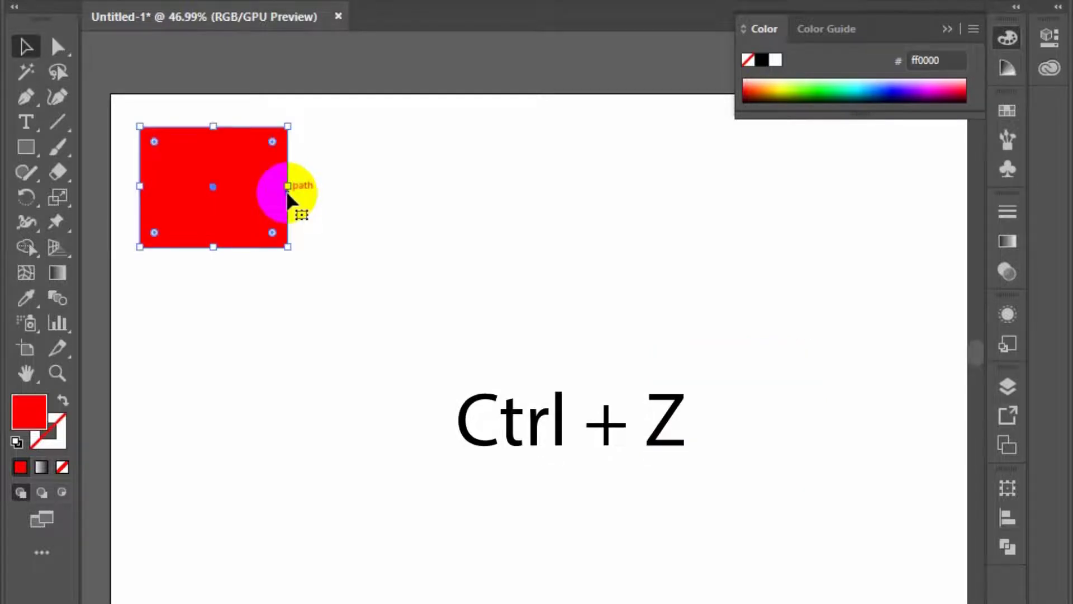
key("ctrl+z")
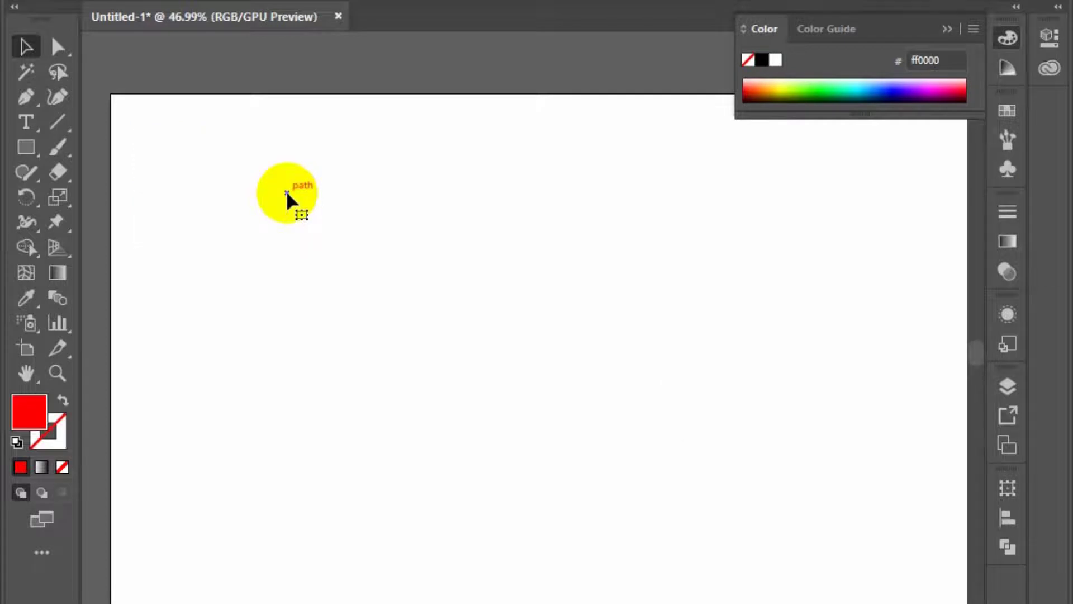
key("ctrl+shift+z")
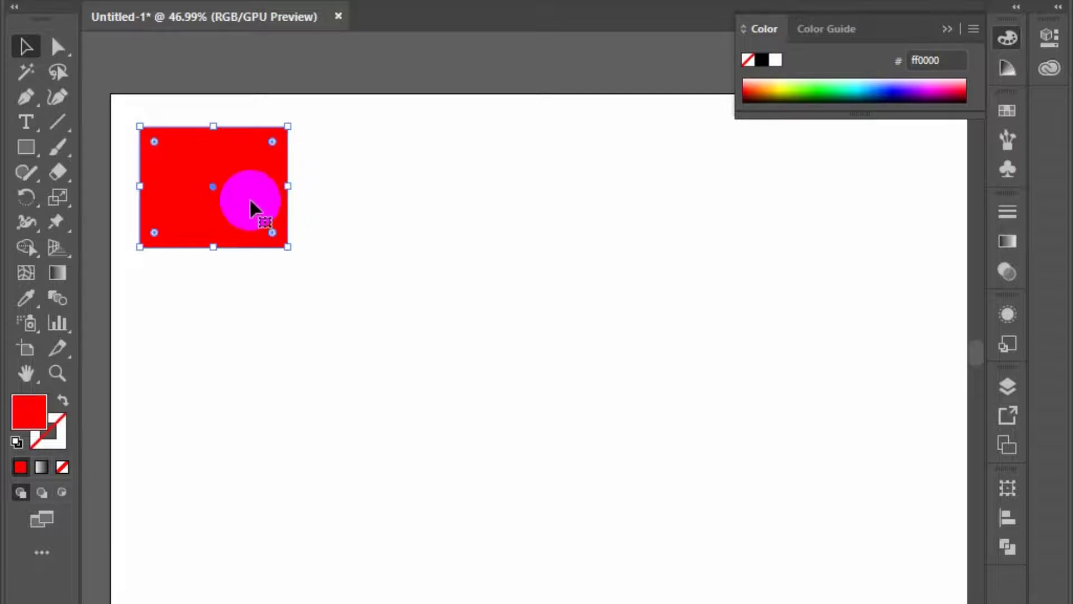
Step: Move the rectangle slightly away from the artboard's corner and scale it up proportionally from its lower-right corner
left_click_drag(254, 208, 318, 246)
left_click(528, 335)
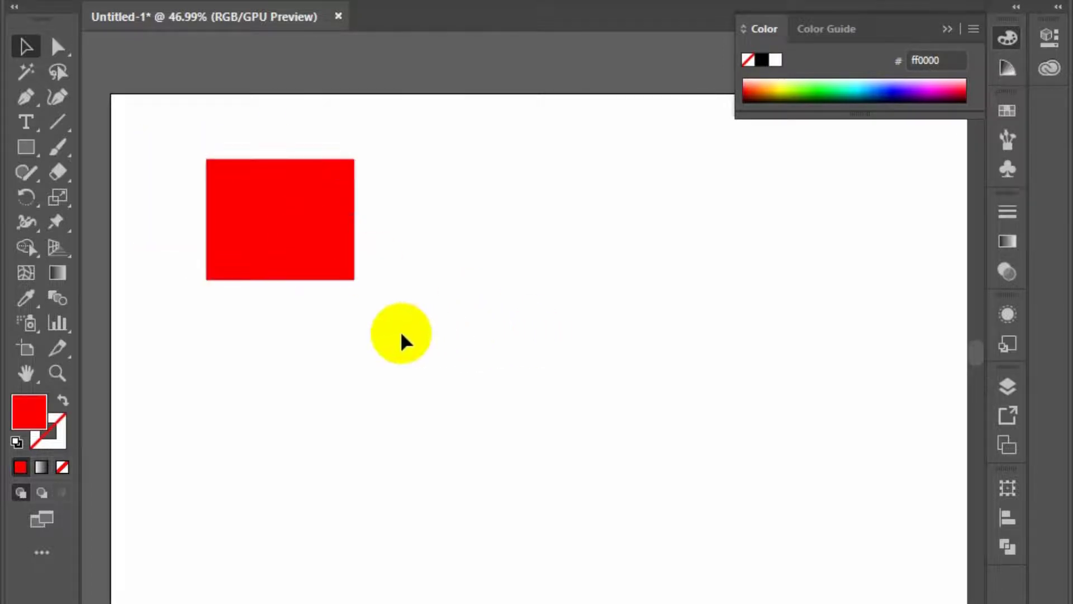
left_click(274, 188)
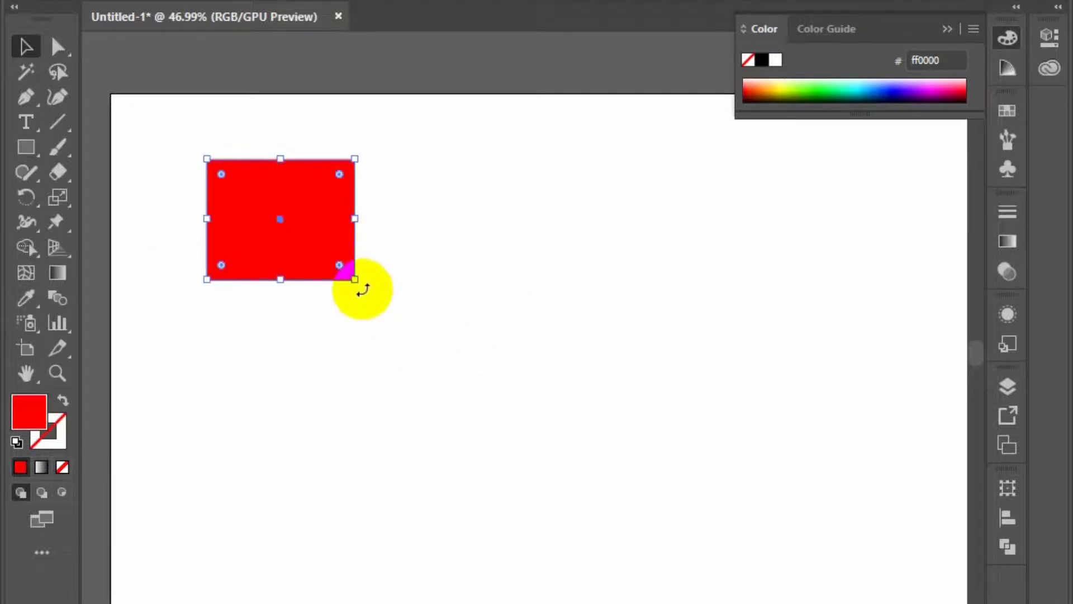
left_click_drag(363, 289, 387, 307)
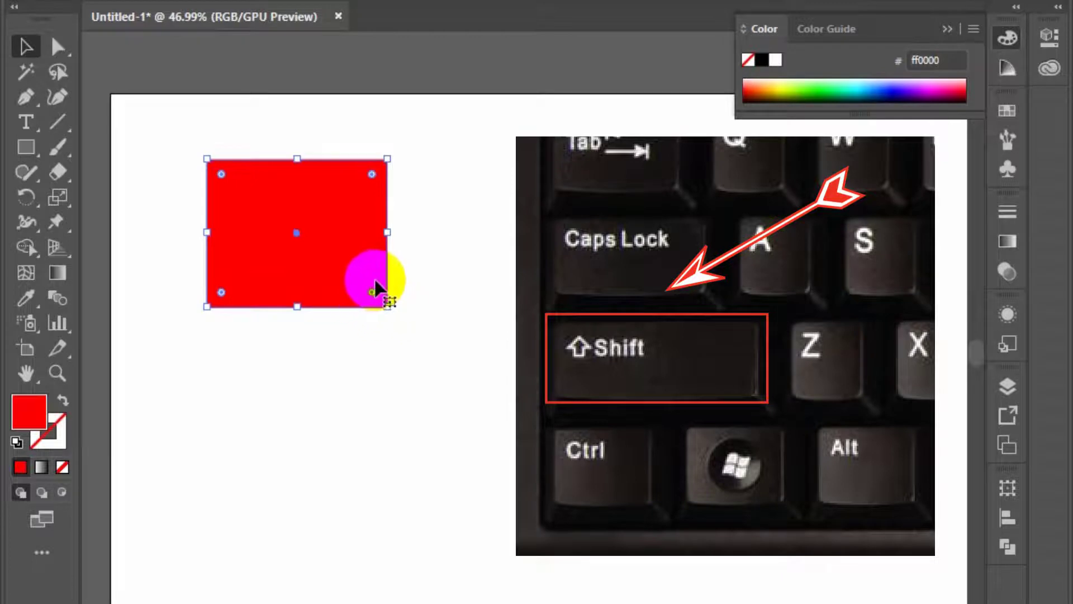
left_click_drag(372, 294, 421, 336)
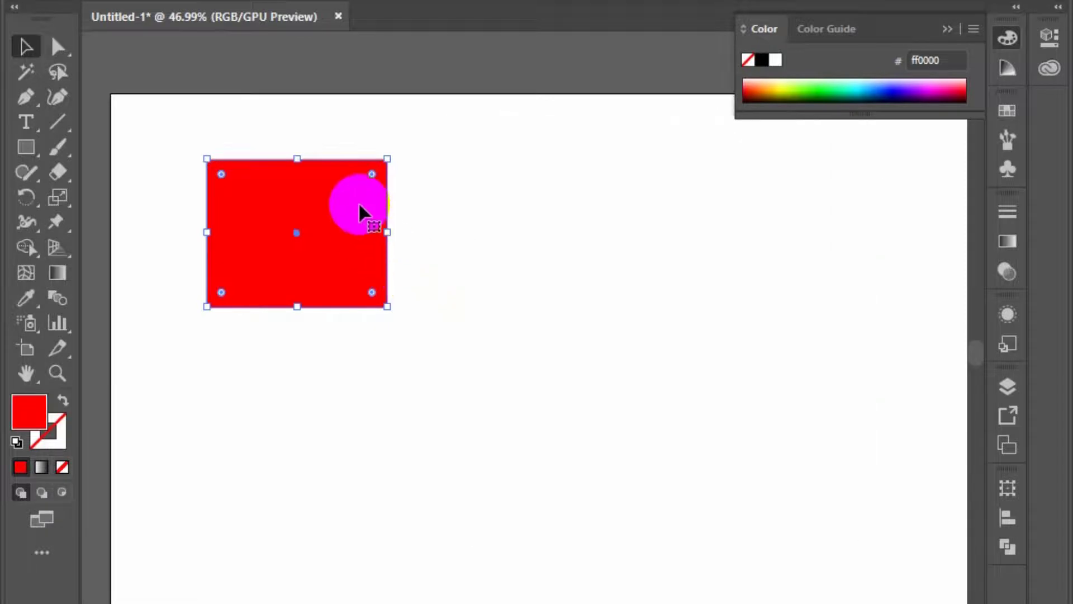
Step: Round all four rectangle corners to the maximum, undo the rounding, and deselect the rectangle
left_click_drag(372, 291, 280, 232)
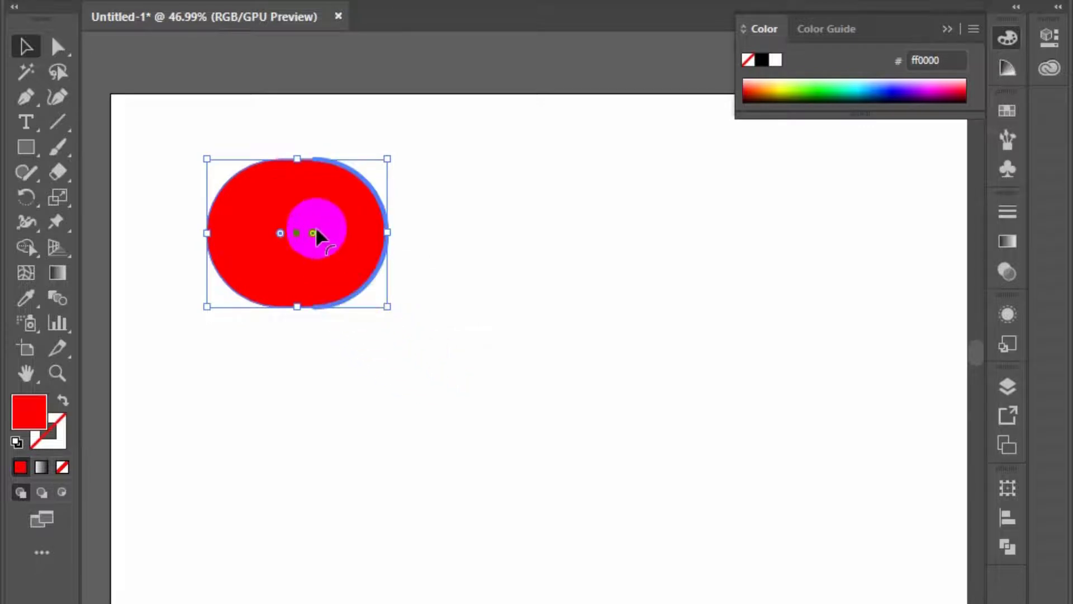
left_click_drag(312, 232, 387, 345)
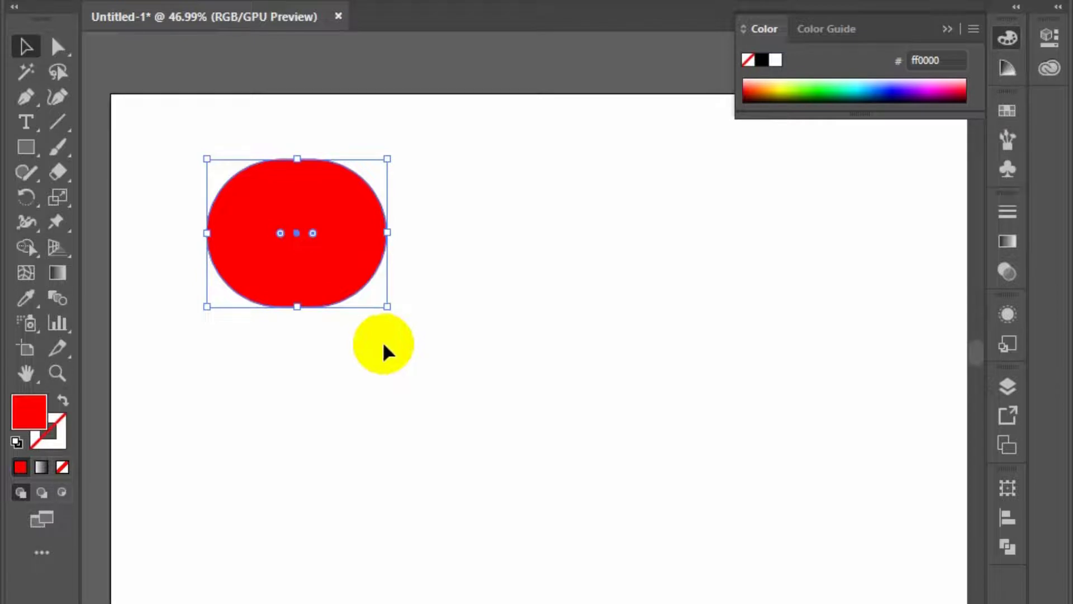
key("ctrl")
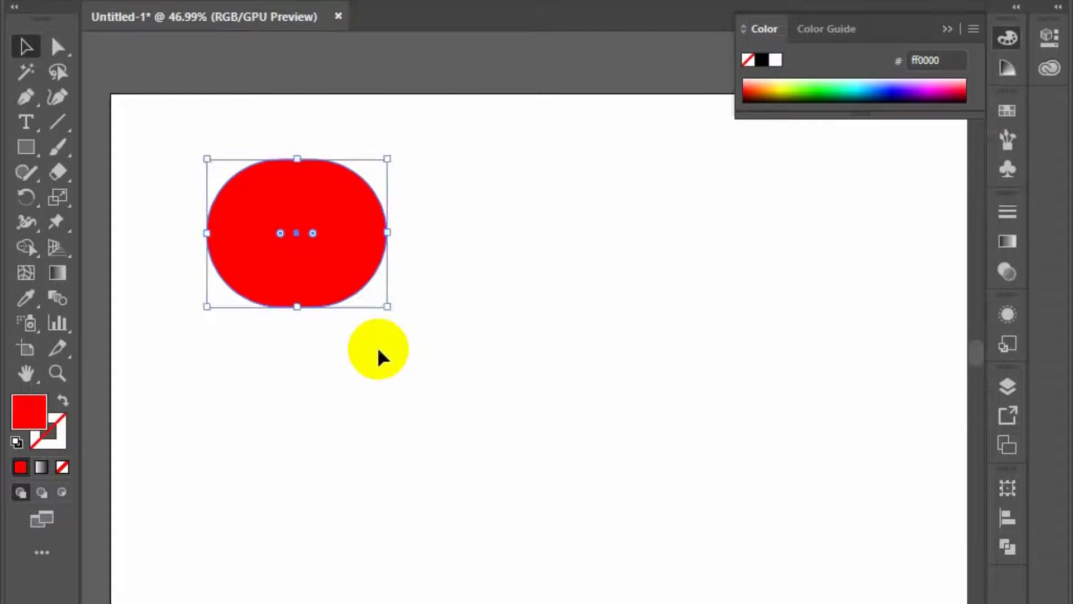
key("ctrl+z")
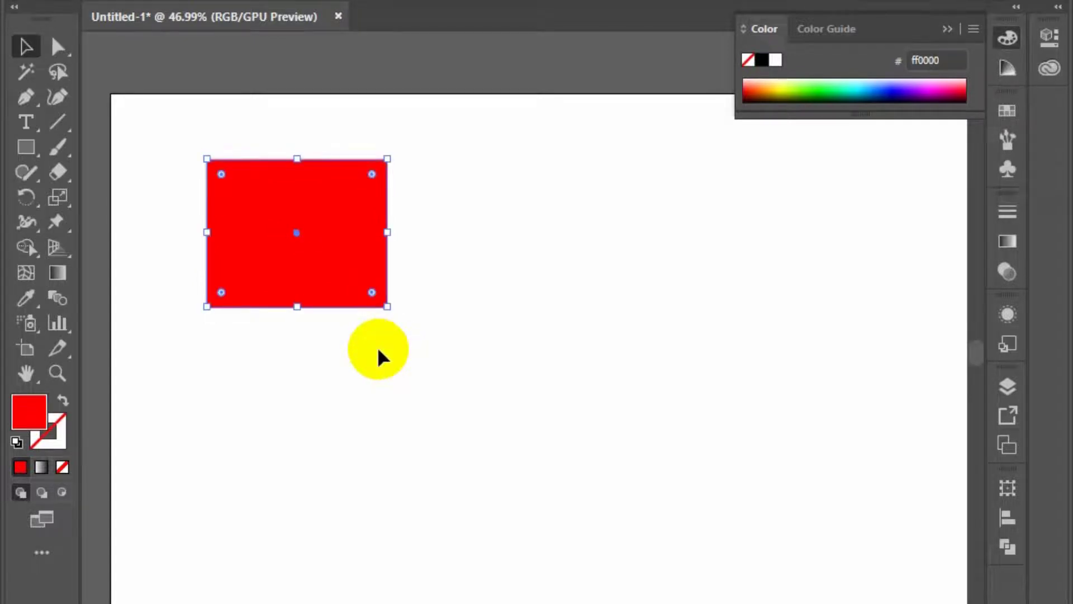
left_click(390, 363)
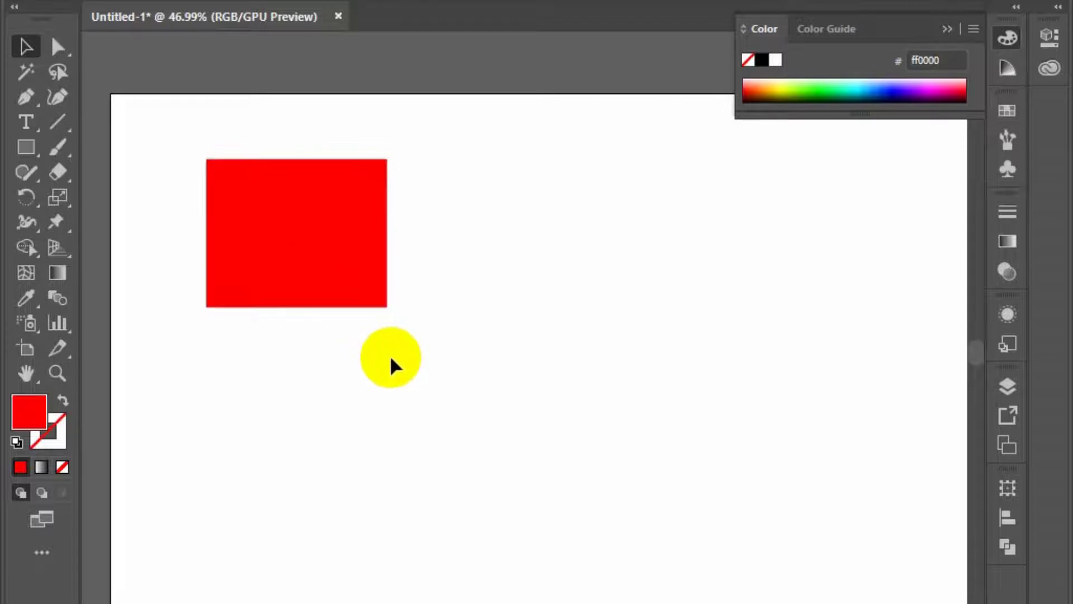
Step: Resize the rectangle from its lower-right corner, first smaller and then up to a larger, nearly square shape
left_click(242, 271)
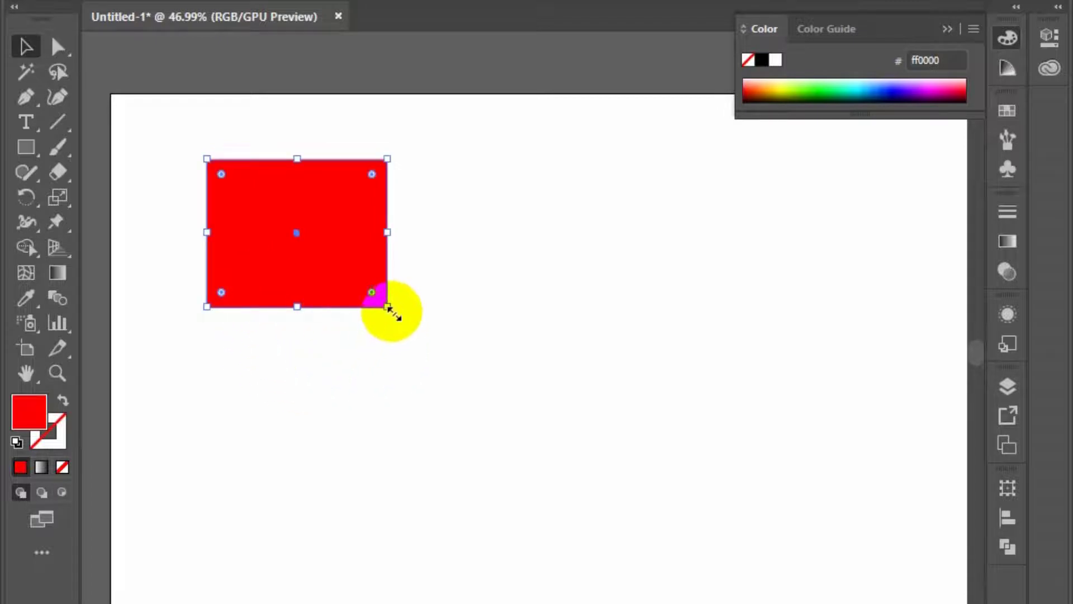
left_click_drag(390, 309, 349, 278)
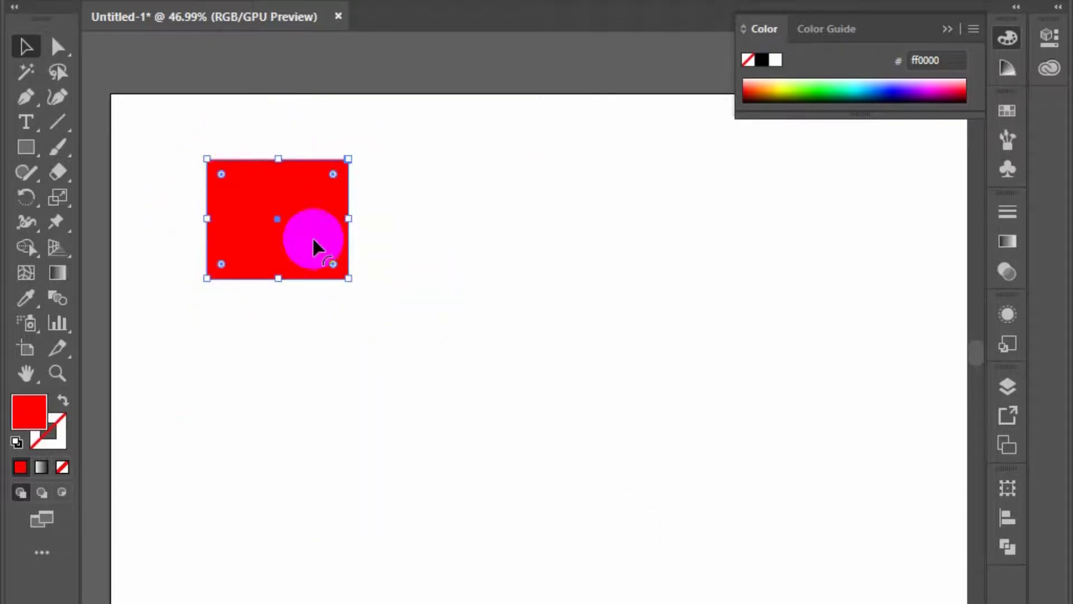
left_click_drag(350, 281, 360, 339)
Step: Round only the rectangle's lower-right corner into a large arc with the Direct Selection tool, and deselect the shape
left_click(59, 47)
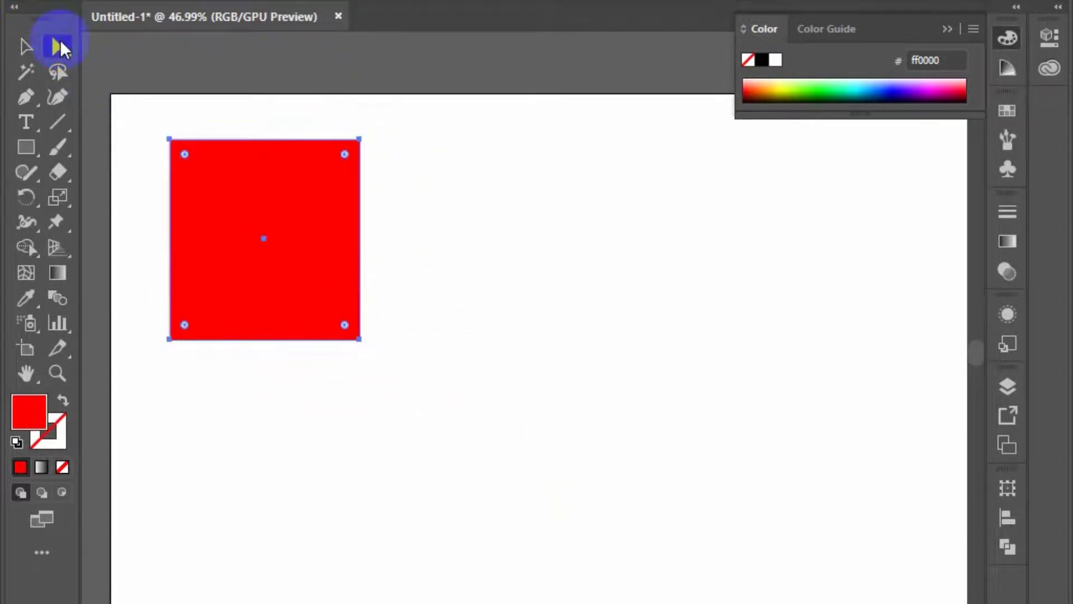
left_click(359, 340)
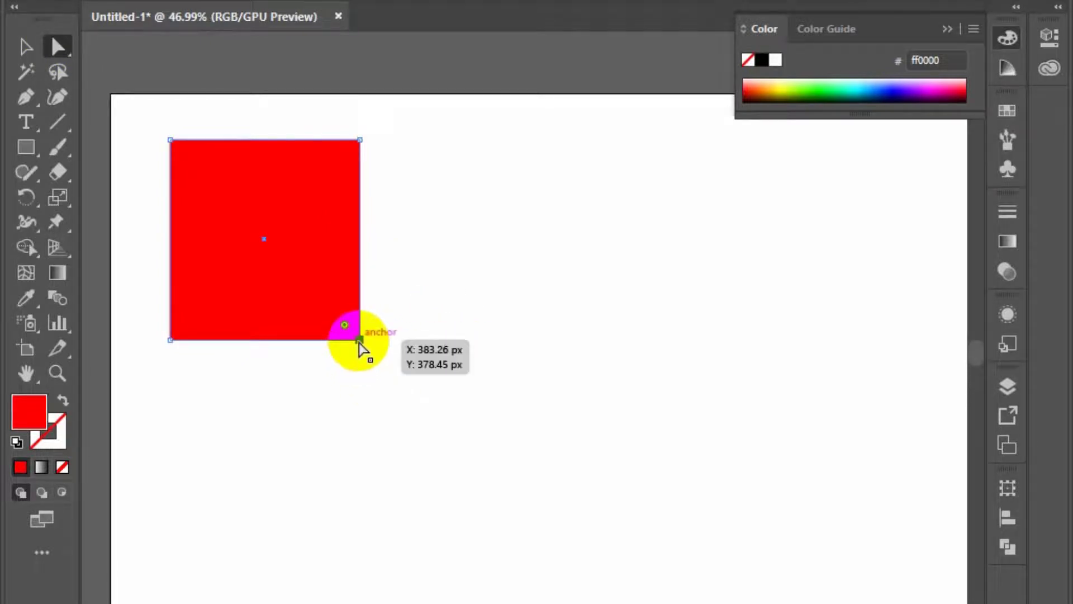
left_click_drag(360, 339, 212, 209)
left_click(491, 460)
Step: Move the rounded shape across to the artboard's right side and back to its left half with the Selection tool
left_click(26, 47)
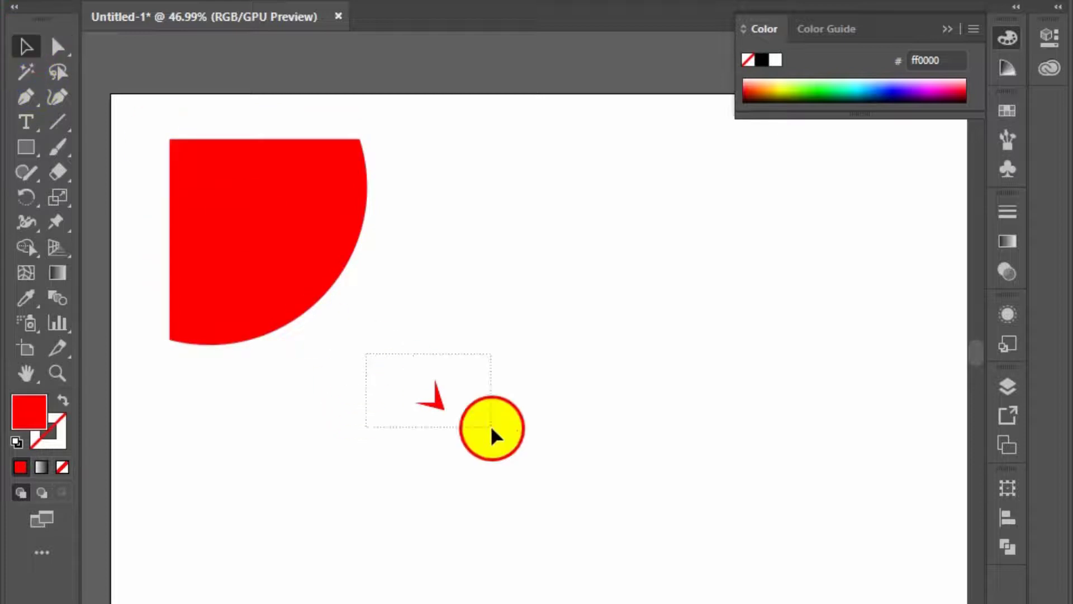
left_click_drag(330, 289, 696, 239)
left_click_drag(679, 317, 306, 341)
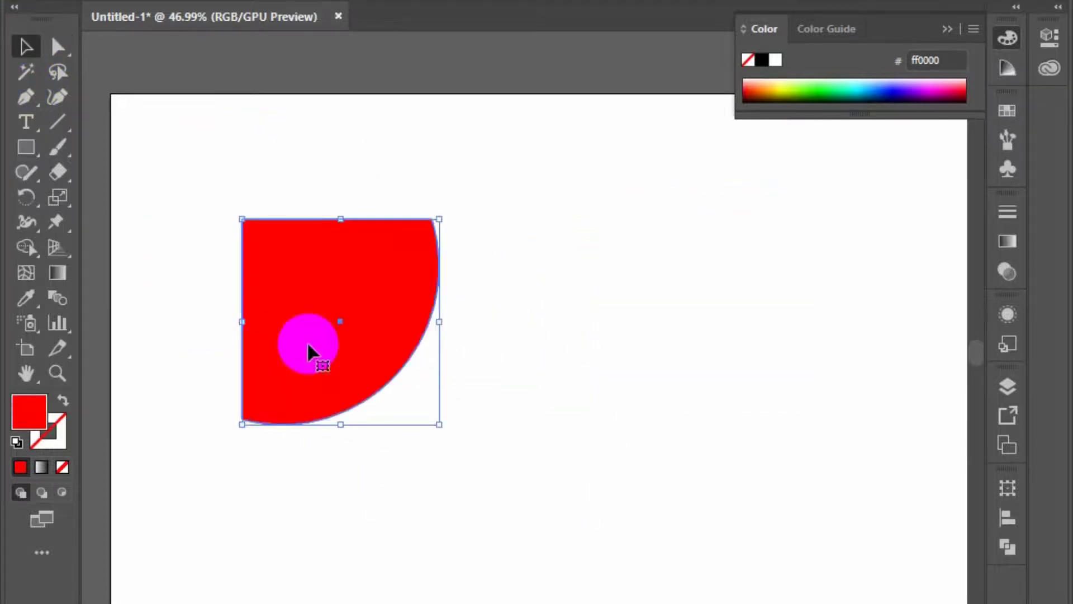
Step: Delete the rounded shape and draw a new red rectangle in the artboard's upper-left area
left_click_drag(350, 383, 300, 278)
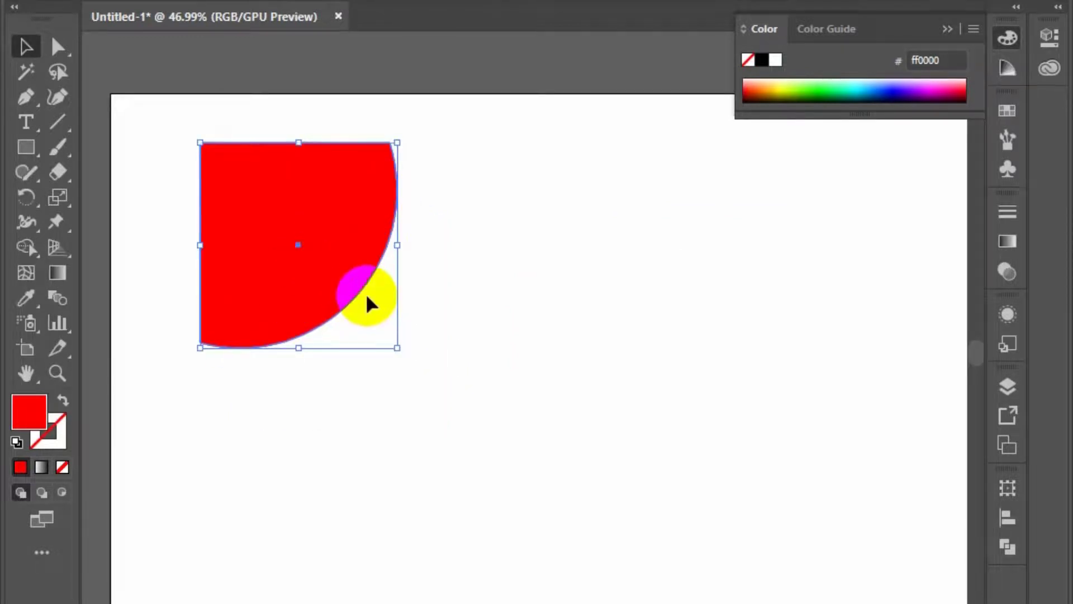
key("Delete")
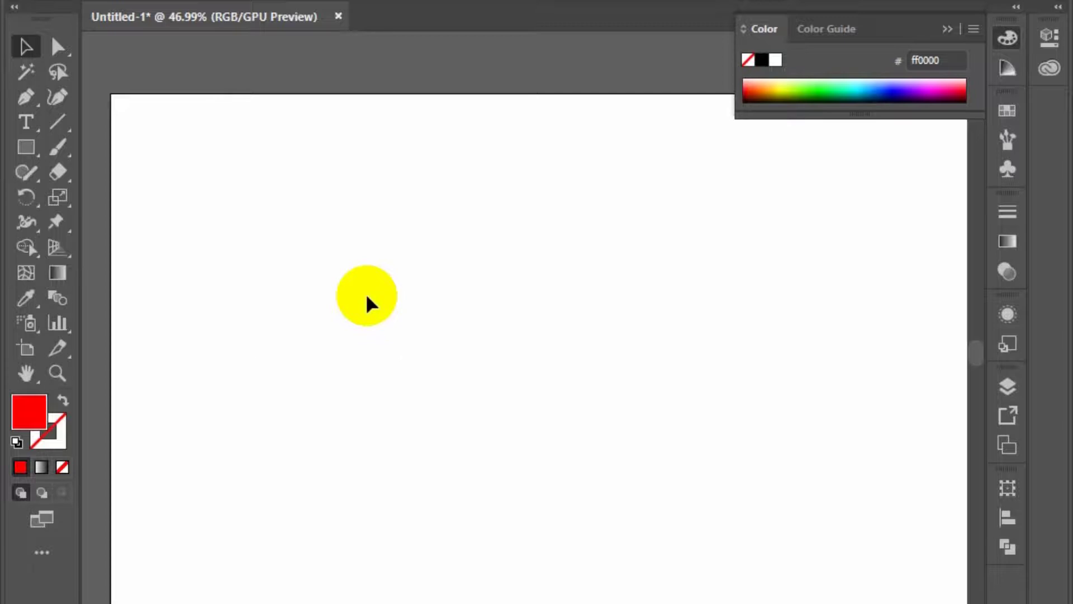
left_click(27, 147)
left_click_drag(280, 250, 434, 381)
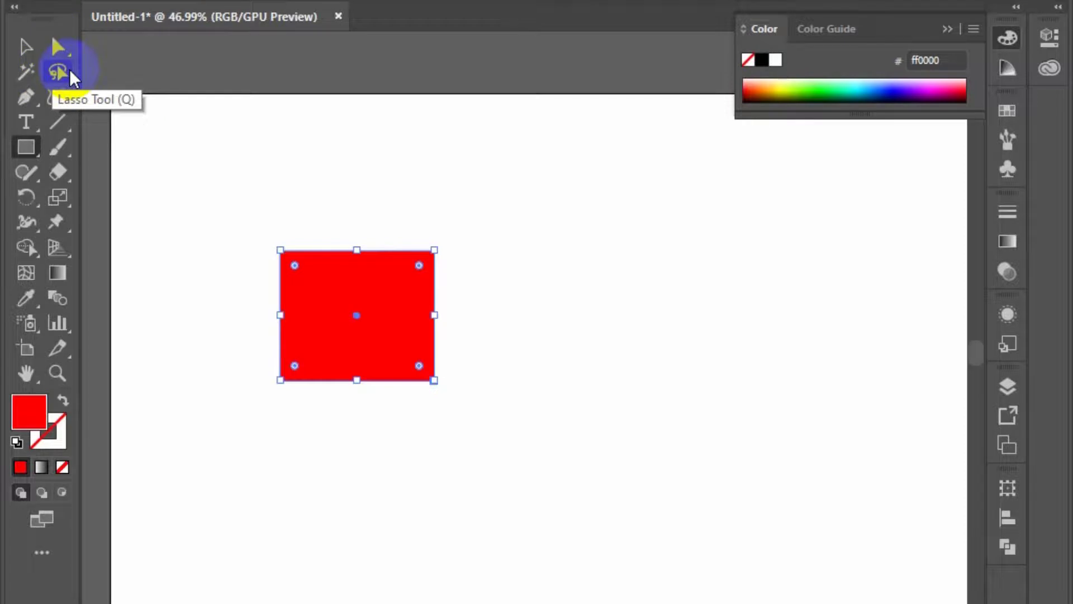
left_click_drag(358, 296, 273, 227)
left_click(26, 47)
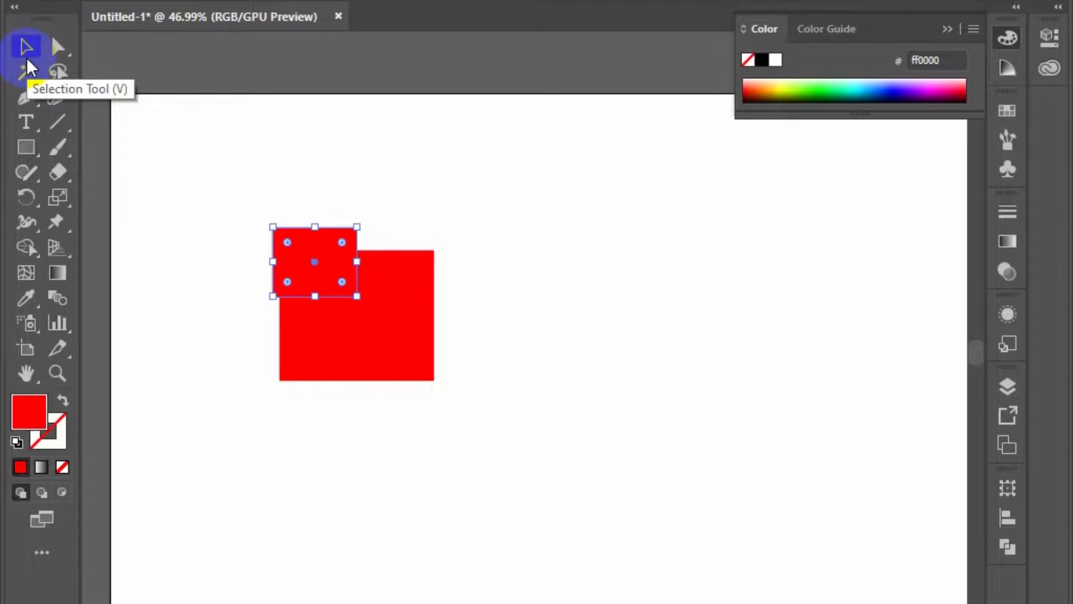
key("Delete")
Step: Move the red rectangle close to the artboard's upper-left corner with the Selection tool
left_click_drag(352, 362, 191, 216)
left_click_drag(267, 223, 215, 197)
key("ctrl+z")
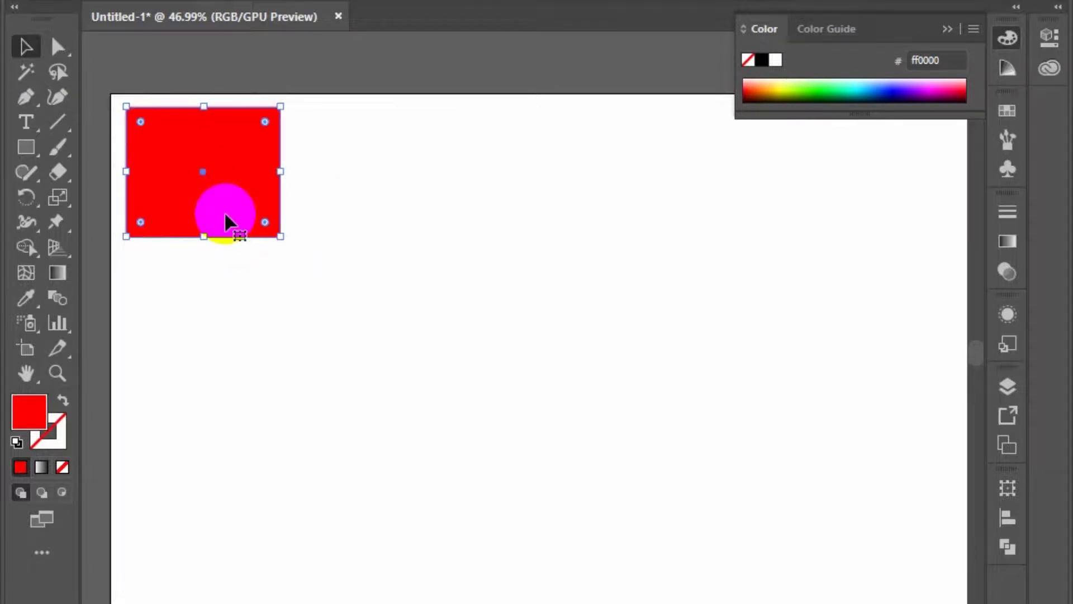
Step: Round the rectangle's lower-right and upper-left corners individually to the maximum with the Direct Selection tool, forming a leaf
left_click(56, 53)
left_click(278, 383)
left_click(279, 239)
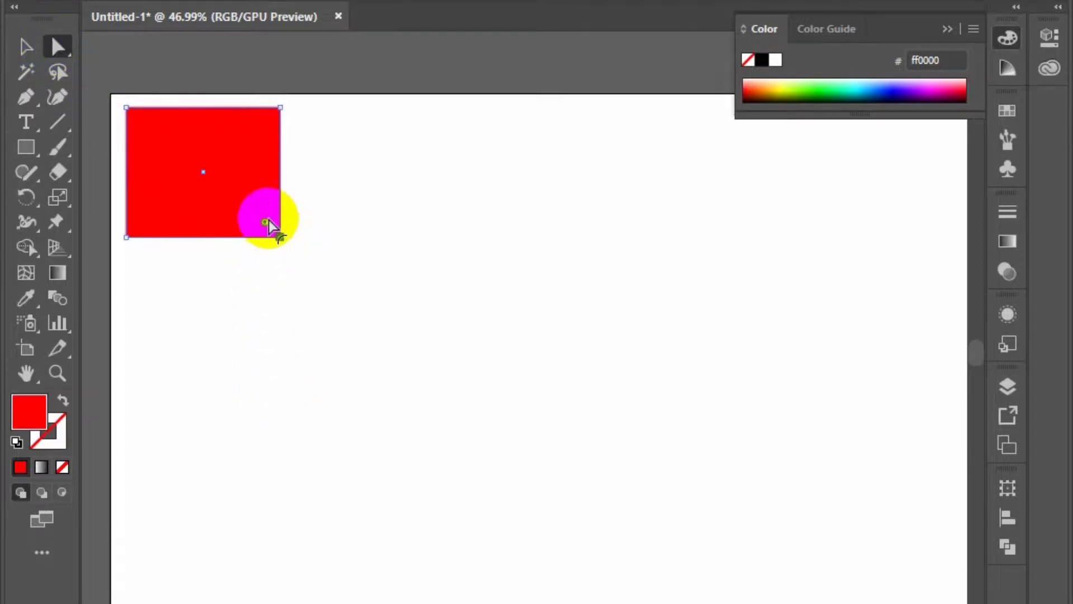
left_click_drag(267, 227, 154, 114)
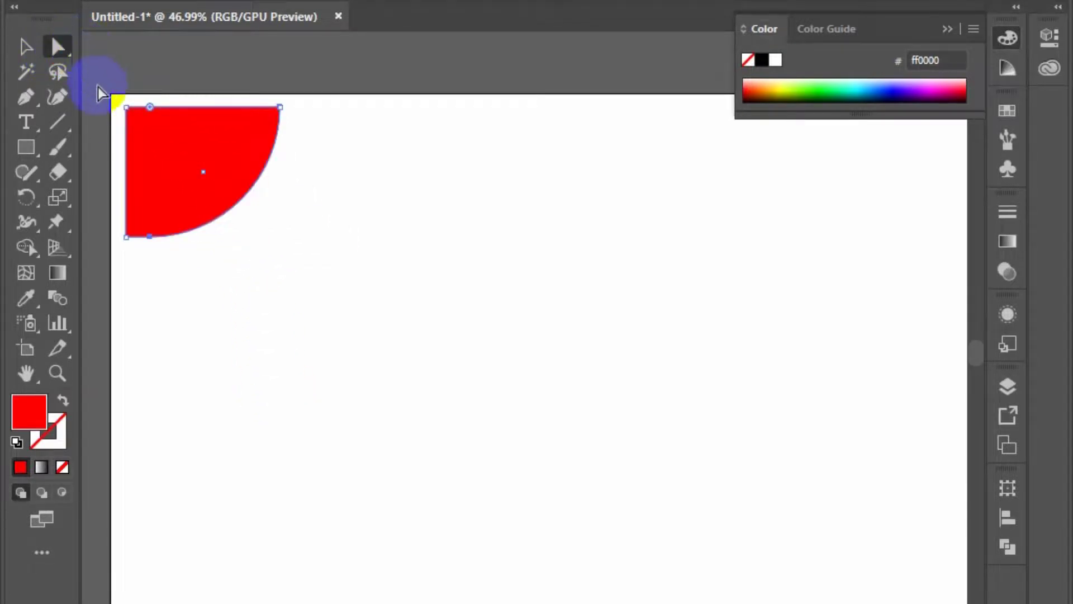
left_click(126, 106)
left_click_drag(140, 123, 335, 313)
Step: Shift the leaf slightly right and down near the artboard's upper-left corner, and deselect it
left_click(26, 49)
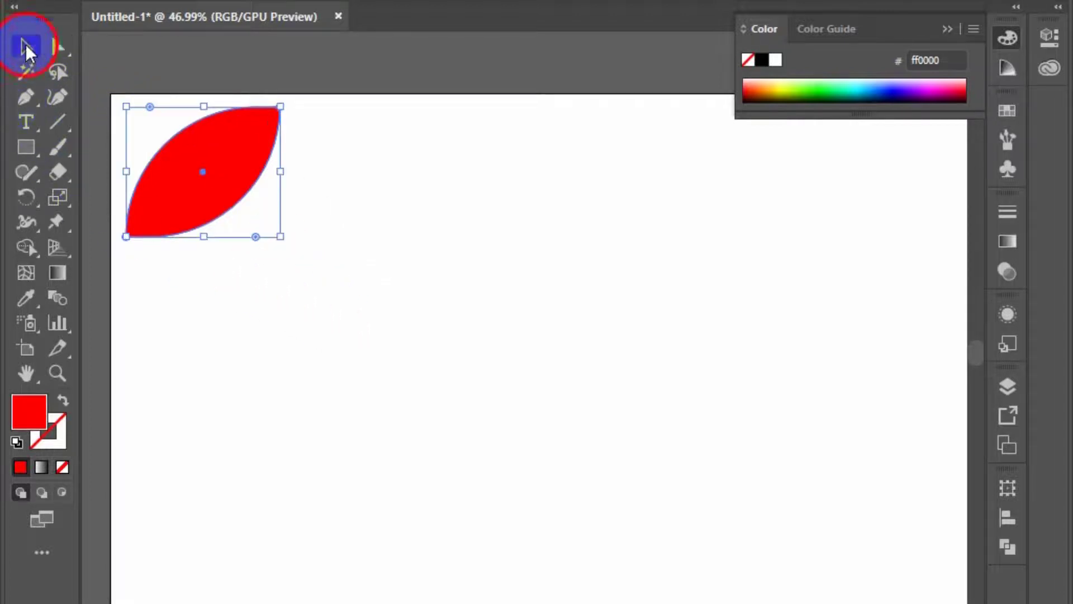
mouse_move(196, 209)
left_mouse_down()
mouse_move(293, 282)
mouse_move(200, 212)
left_mouse_up()
left_click(274, 333)
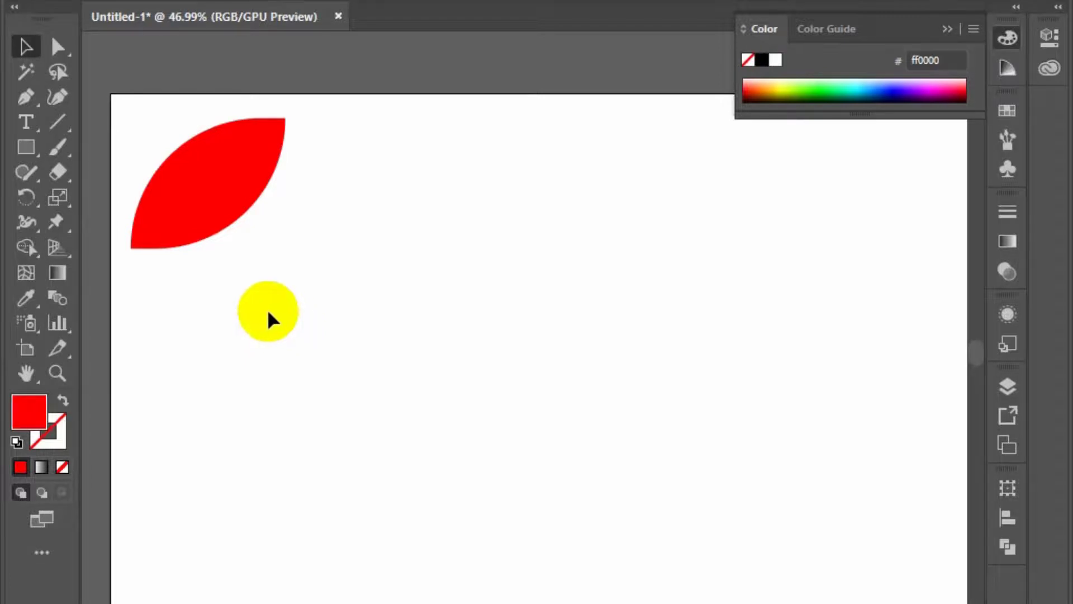
Step: Copy the leaf horizontally right beside the original and repeat the duplication five times to build a row of seven leaves
left_click(254, 182)
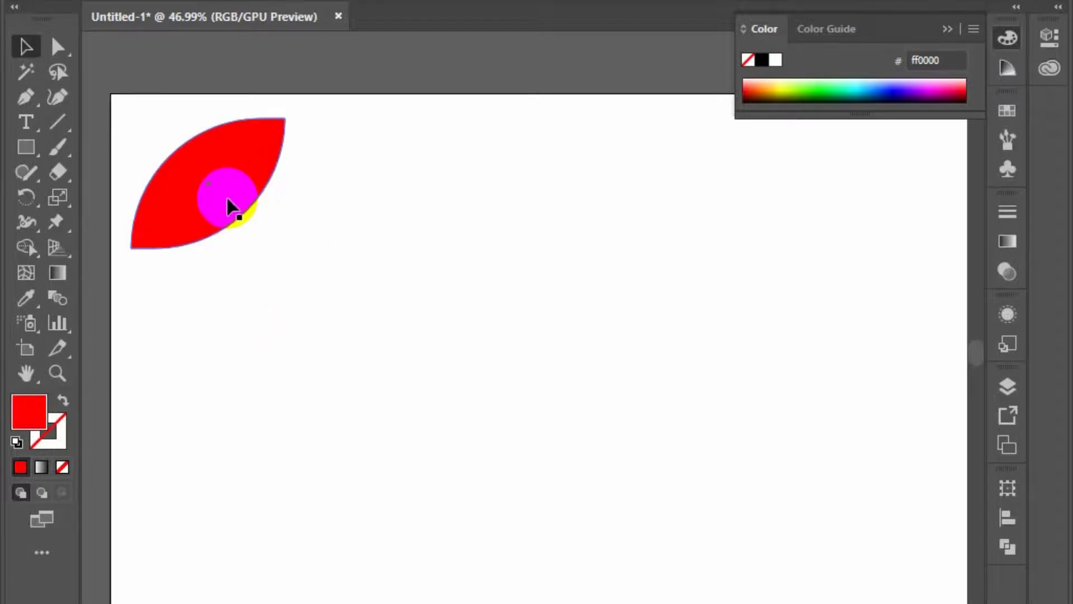
left_click_drag(210, 210, 346, 217)
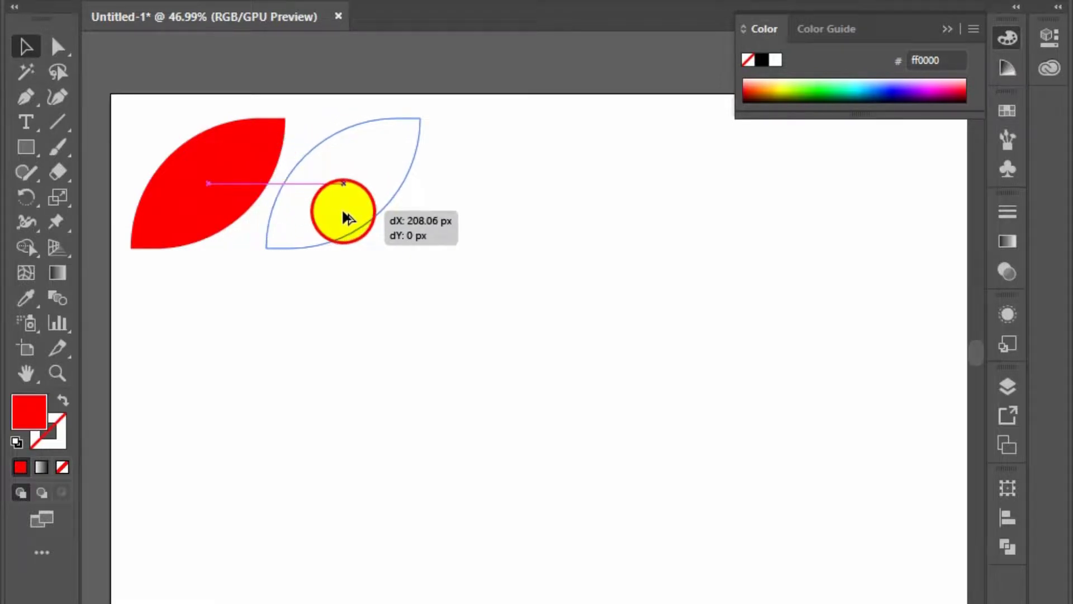
left_click_drag(347, 217, 347, 214)
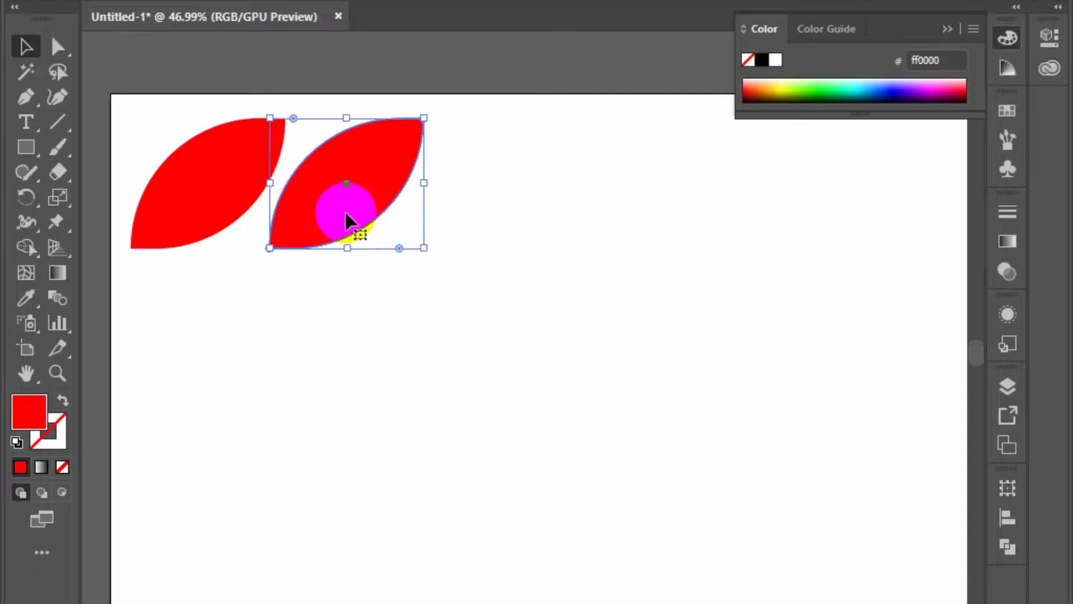
key("ctrl+d")
key("ctrl+d")
key("ctrl+d")
key("ctrl+d")
key("ctrl+d")
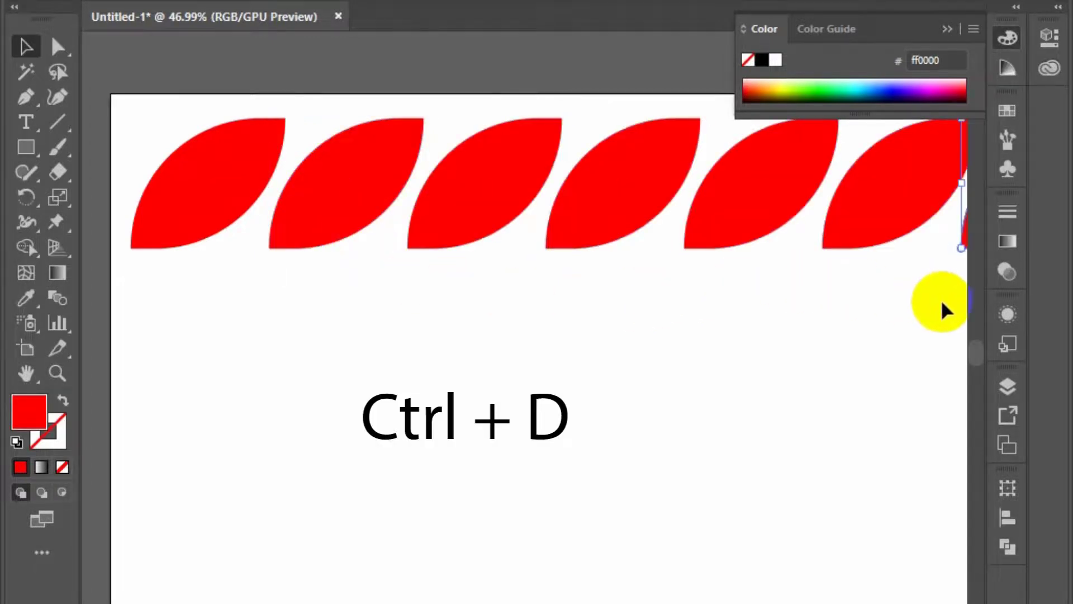
Step: Select the whole leaf row, copy it straight down just below, and repeat the duplication until there are five rows
left_click_drag(950, 296, 170, 161)
left_click(563, 359)
left_click_drag(606, 371, 580, 376)
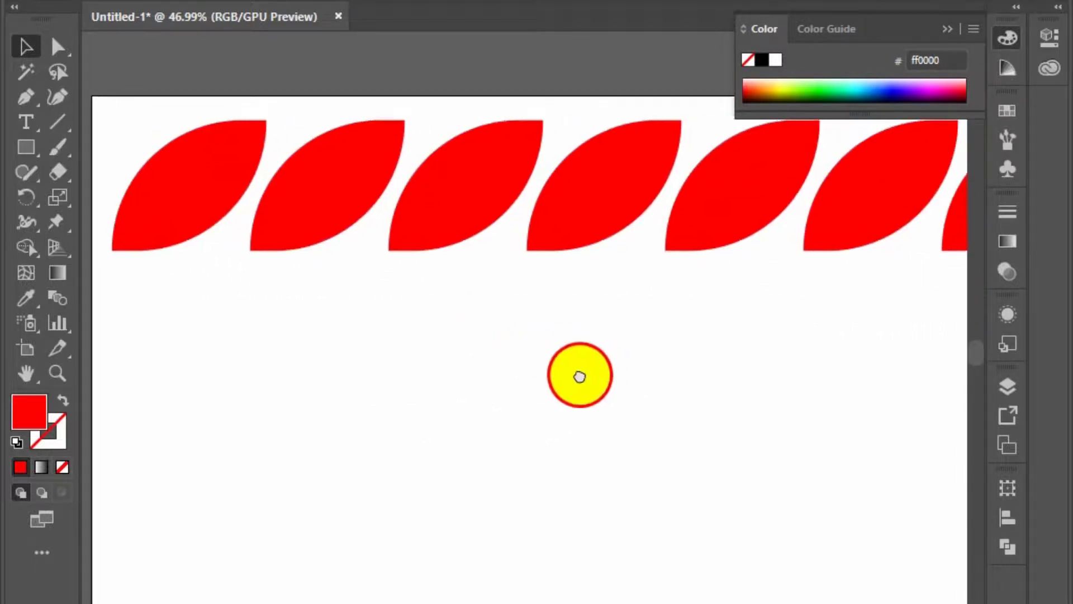
left_click_drag(952, 321, 211, 114)
left_click_drag(350, 181, 345, 325)
key("ctrl+d")
key("ctrl+d")
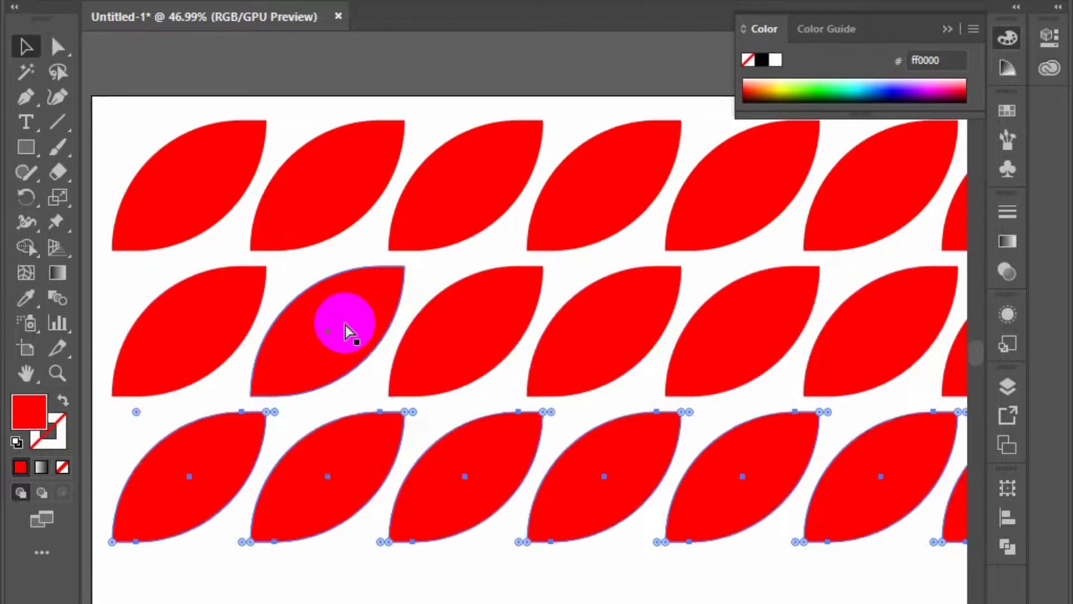
key("ctrl+shift+a")
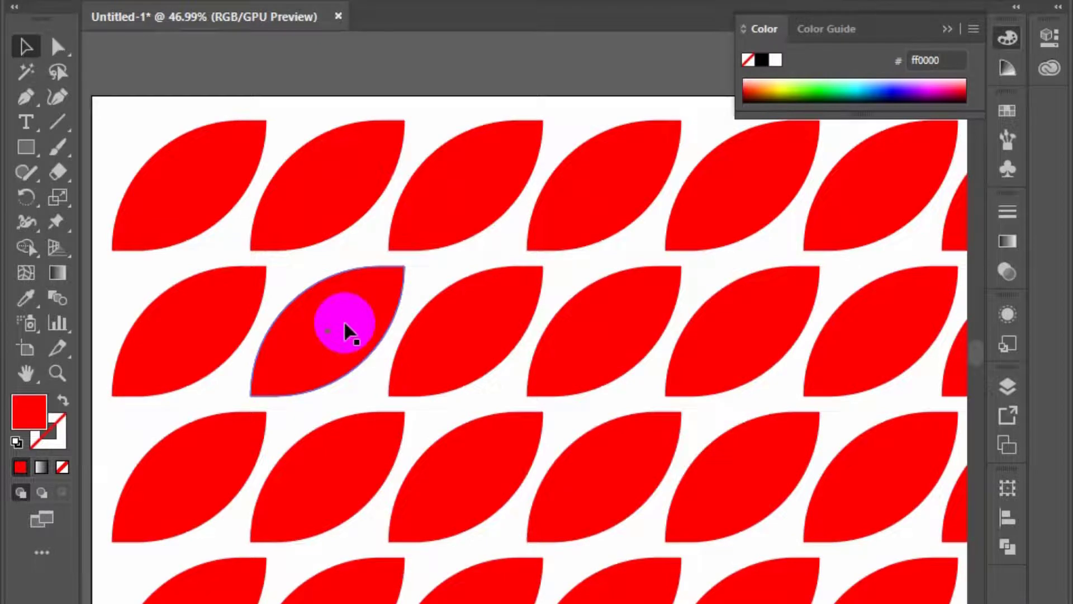
Step: Examine the complete leaf grid against the whole artboard and deselect the bottom row
key("ctrl+minus")
key("ctrl+minus")
key("ctrl+minus")
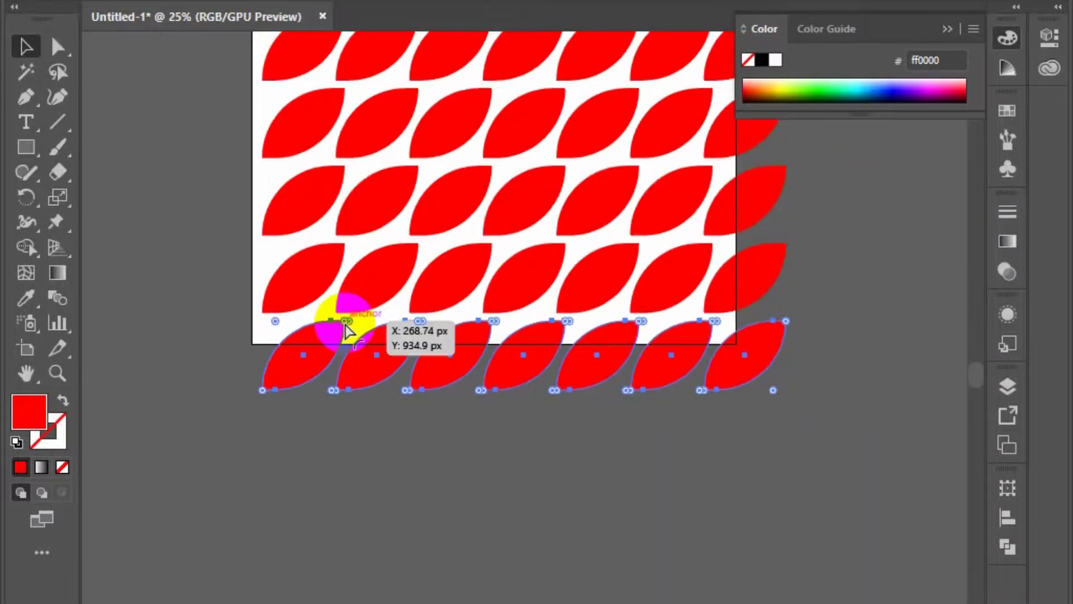
key("ctrl+shift+b")
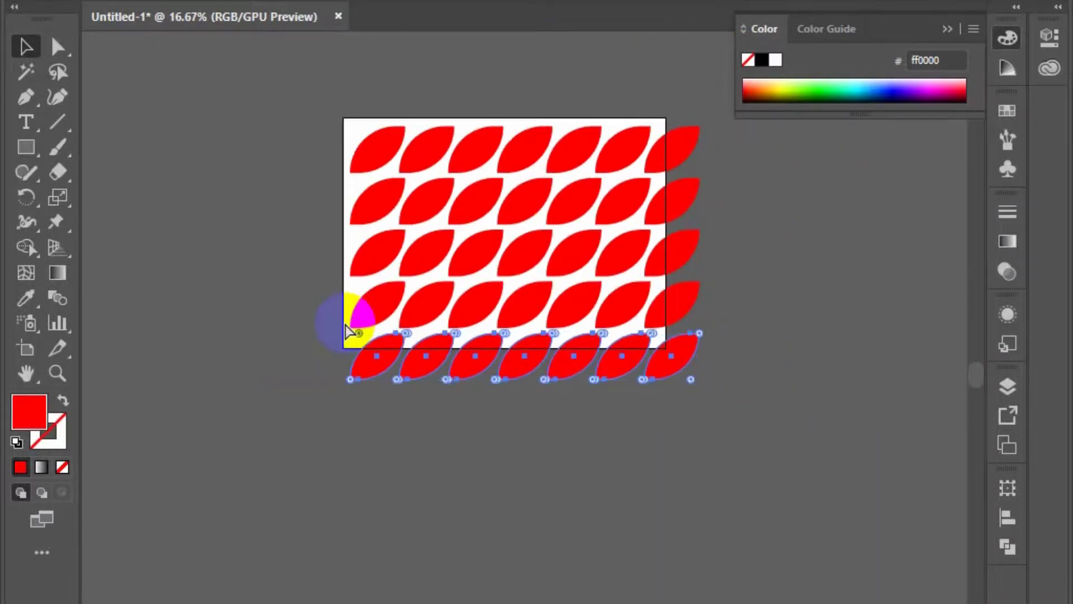
key("ctrl+plus")
key("ctrl+plus")
key("ctrl+minus")
key("ctrl+minus")
key("ctrl+shift+b")
left_click(346, 331)
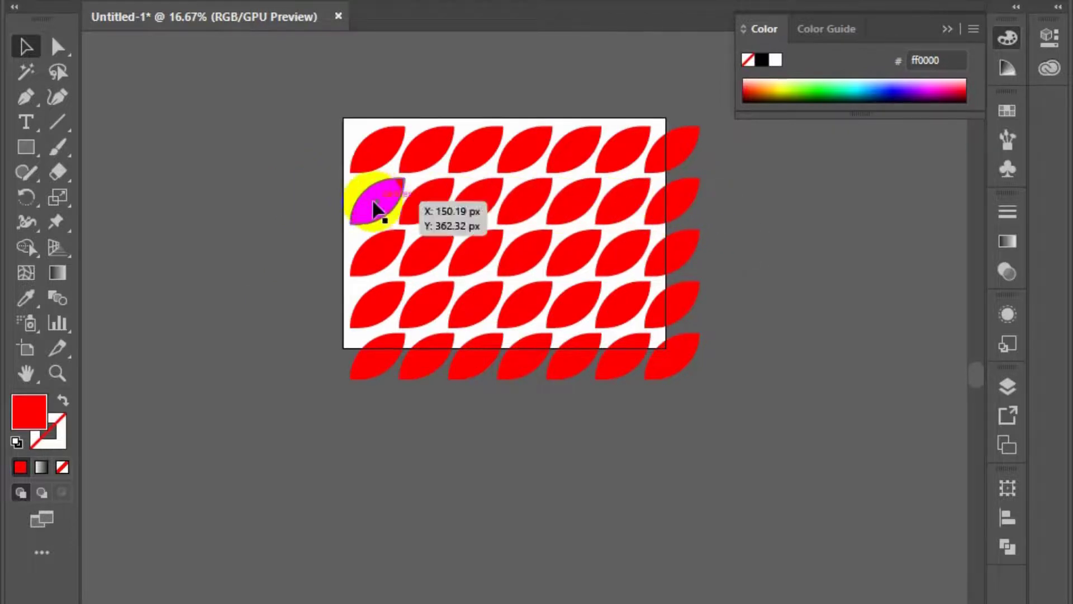
Step: Marquee-select the second row of leaves and the first column in turn with the Selection tool, and deselect
left_click_drag(316, 205, 819, 208)
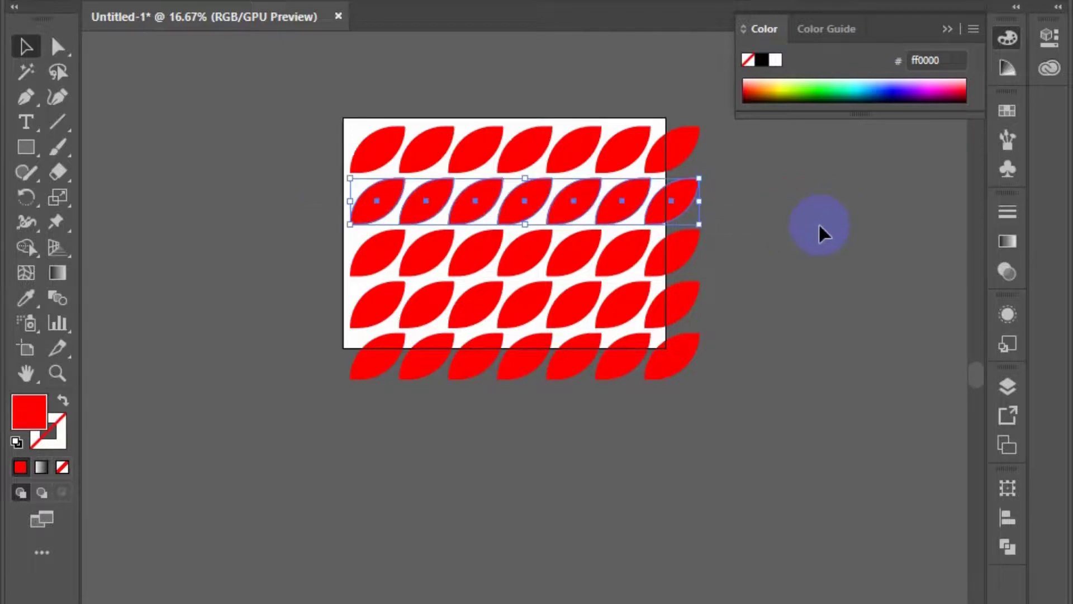
left_click_drag(674, 251, 228, 239)
left_click_drag(345, 128, 374, 428)
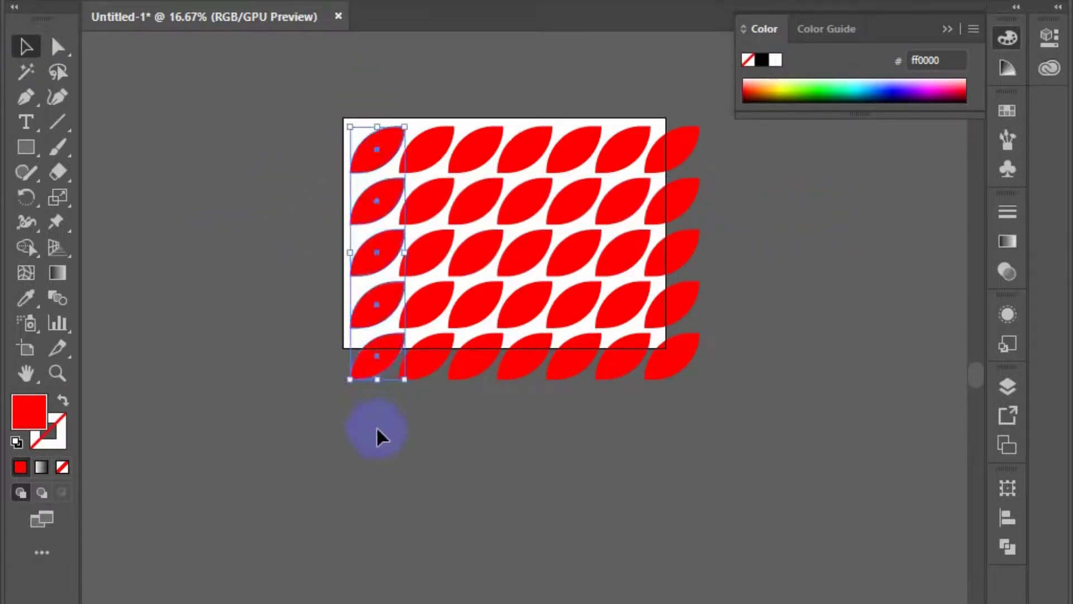
left_click(368, 433)
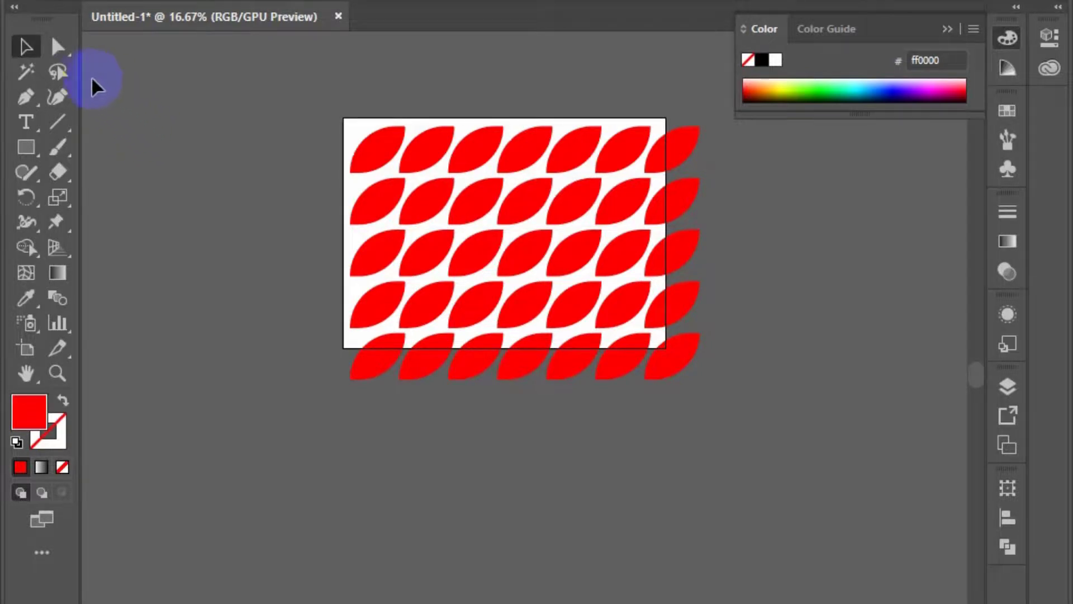
Step: Practise freehand selections of diagonal leaf groups in both directions across the grid with the Lasso tool, and clear the selection
left_click(58, 72)
mouse_move(345, 124)
left_mouse_down()
mouse_move(424, 192)
mouse_move(497, 284)
mouse_move(539, 302)
mouse_move(541, 331)
mouse_move(587, 345)
mouse_move(649, 310)
left_mouse_up()
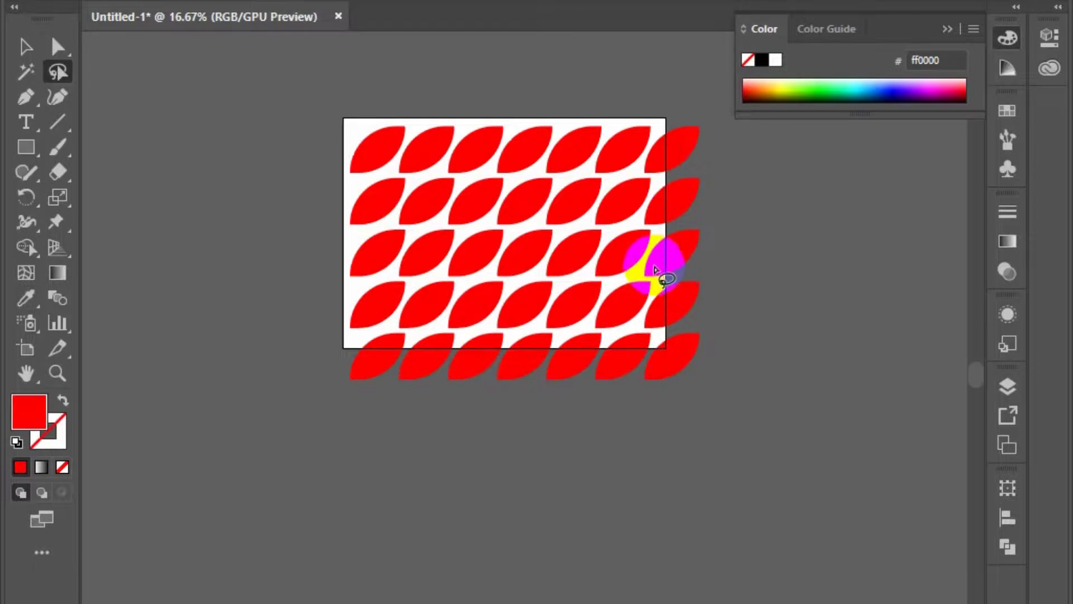
mouse_move(354, 110)
left_mouse_down()
mouse_move(591, 326)
mouse_move(534, 240)
left_mouse_up()
mouse_move(470, 109)
left_mouse_down()
mouse_move(664, 252)
mouse_move(699, 339)
left_mouse_up()
left_click_drag(414, 162, 565, 386)
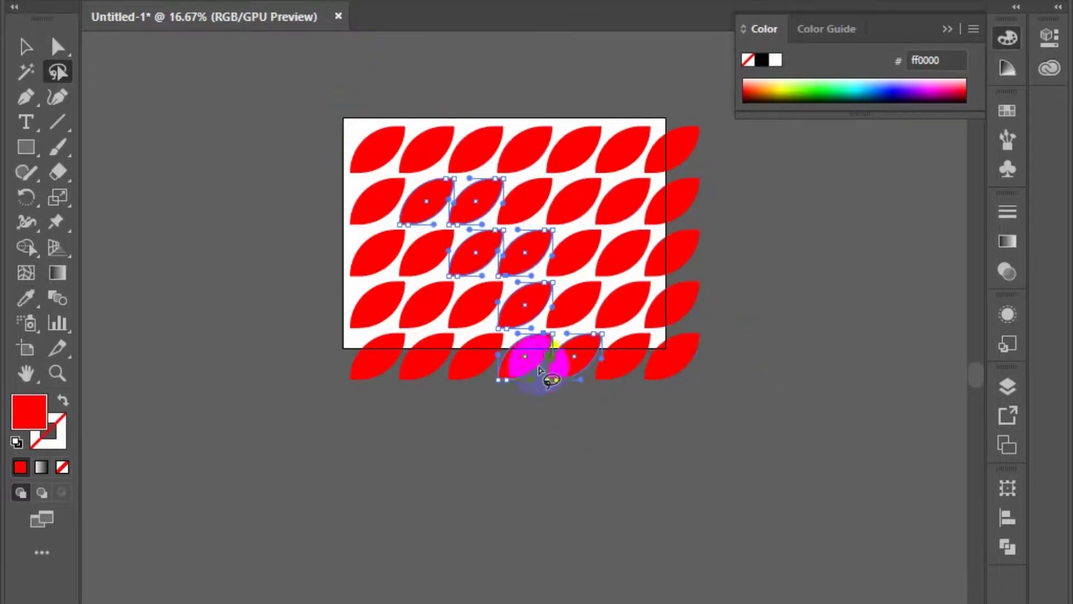
left_click_drag(355, 155, 511, 426)
left_click_drag(414, 121, 649, 429)
left_click_drag(537, 156, 714, 433)
left_click_drag(600, 149, 784, 347)
mouse_move(476, 109)
left_mouse_down()
mouse_move(460, 235)
mouse_move(411, 425)
left_mouse_up()
mouse_move(614, 125)
left_mouse_down()
mouse_move(548, 415)
mouse_move(517, 410)
left_mouse_up()
mouse_move(523, 81)
left_mouse_down()
mouse_move(442, 255)
mouse_move(408, 368)
left_mouse_up()
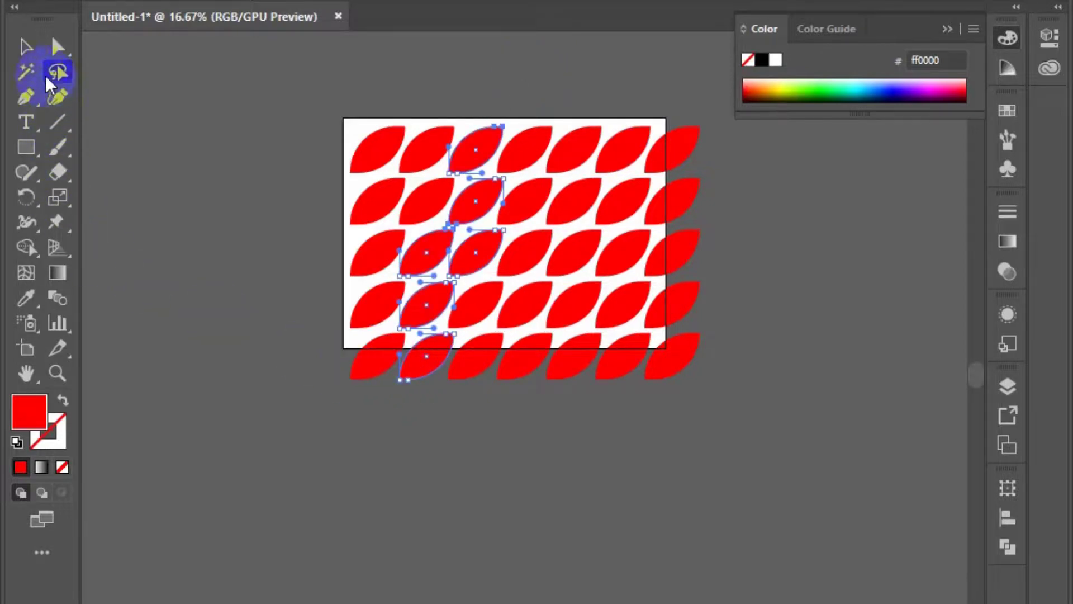
left_click(32, 43)
left_click(173, 263)
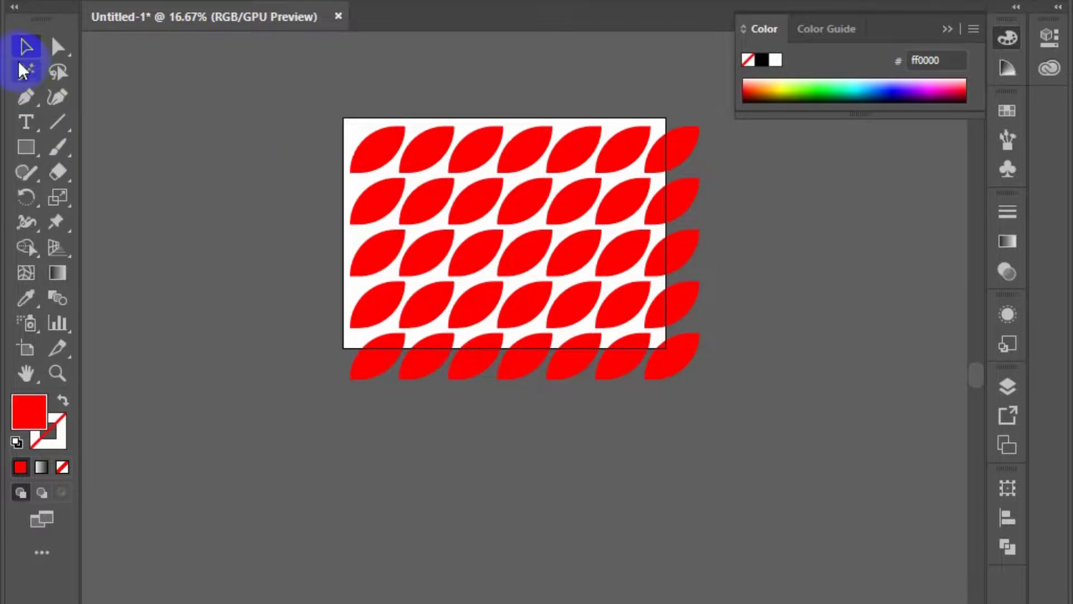
Step: Lasso the four leftmost leaves in rows two and three plus the third and fourth in row four, and fill them green 00aa00
mouse_move(292, 234)
left_mouse_down()
mouse_move(307, 219)
mouse_move(507, 224)
mouse_move(536, 301)
left_mouse_up()
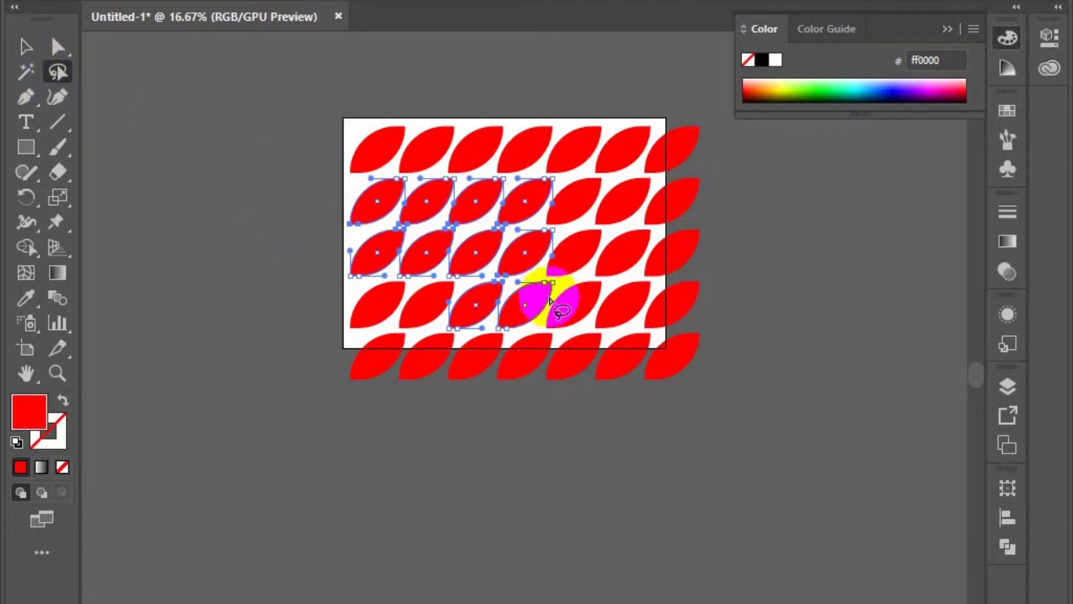
left_click(819, 91)
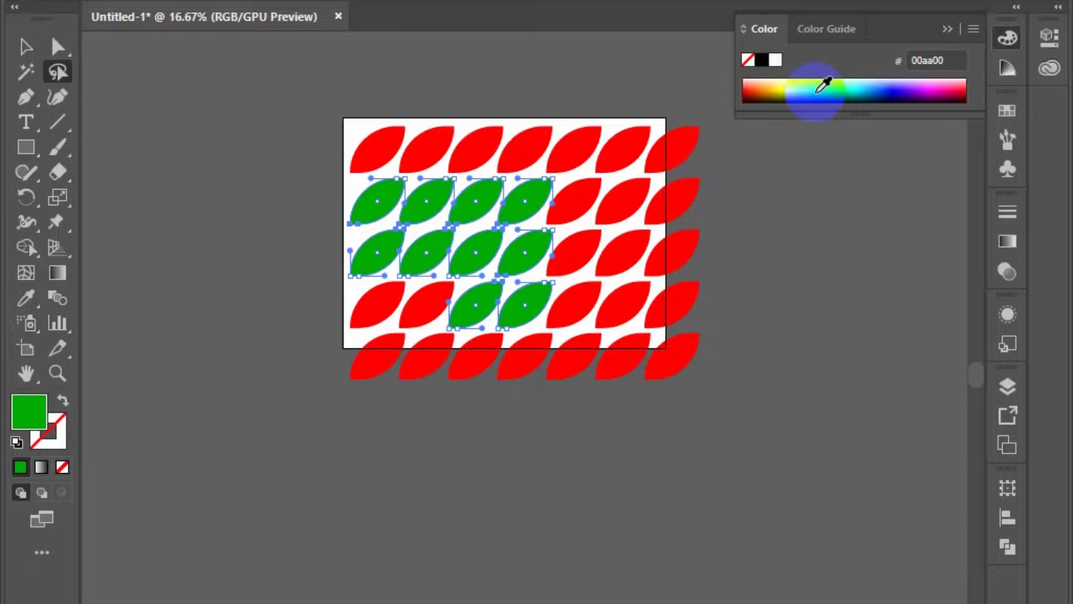
Step: Try a violet 3900aa stroke color for the selected leaves, remove the stroke, and make the fill active
left_click(61, 433)
left_click_drag(826, 91, 901, 85)
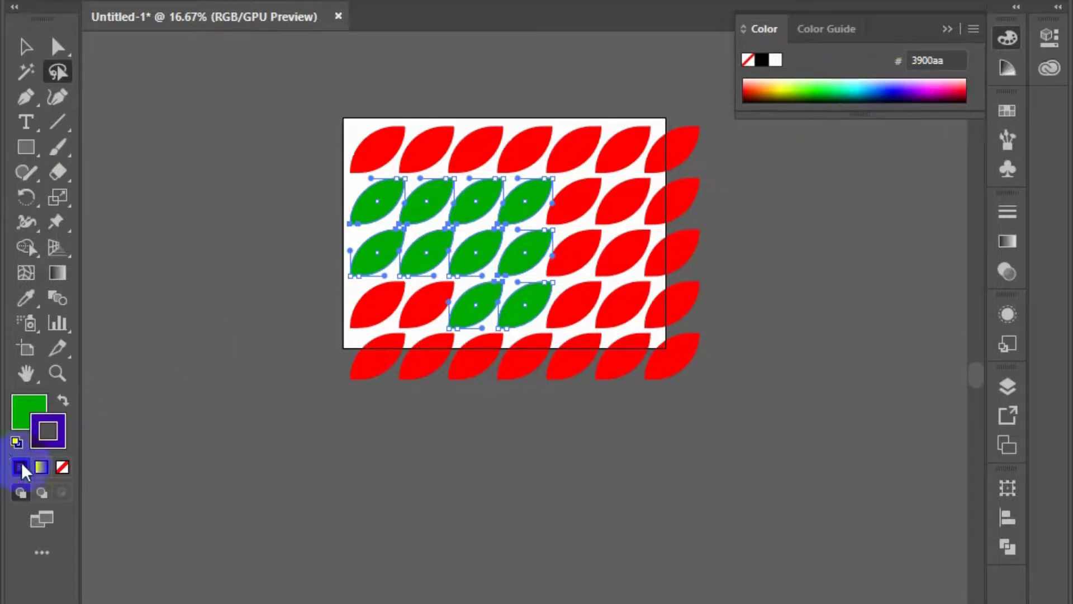
left_click(65, 471)
left_click(25, 408)
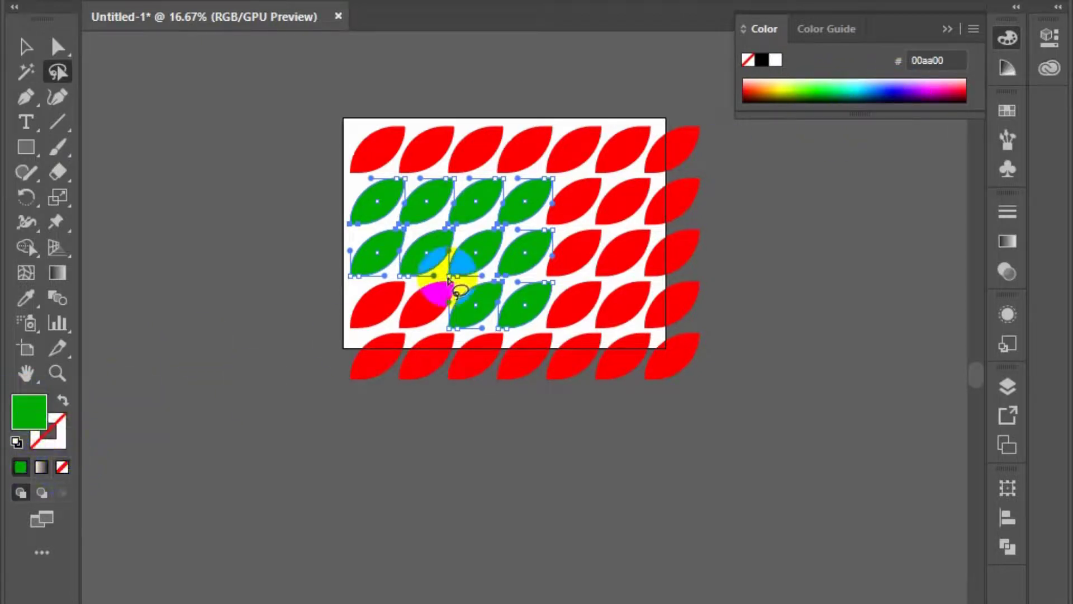
Step: Change the selected leaves' fill to lime green 97e900 and deselect them
left_click(908, 88)
left_click_drag(912, 84, 801, 83)
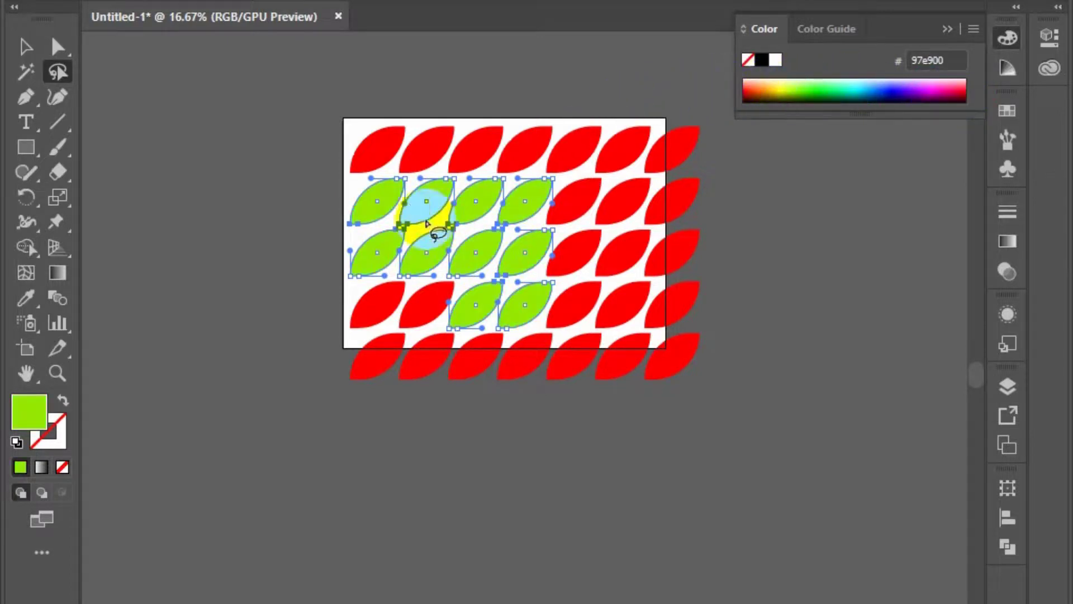
left_click(208, 301)
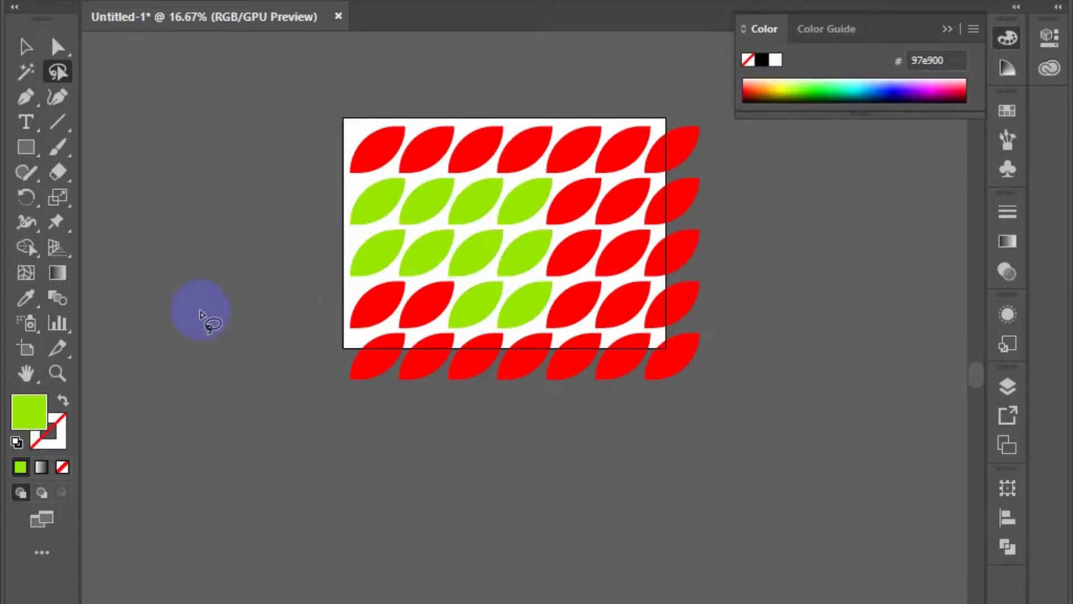
Step: Select the sixth column of leaves, fill it navy blue 1c007f, and deselect it
left_click(18, 42)
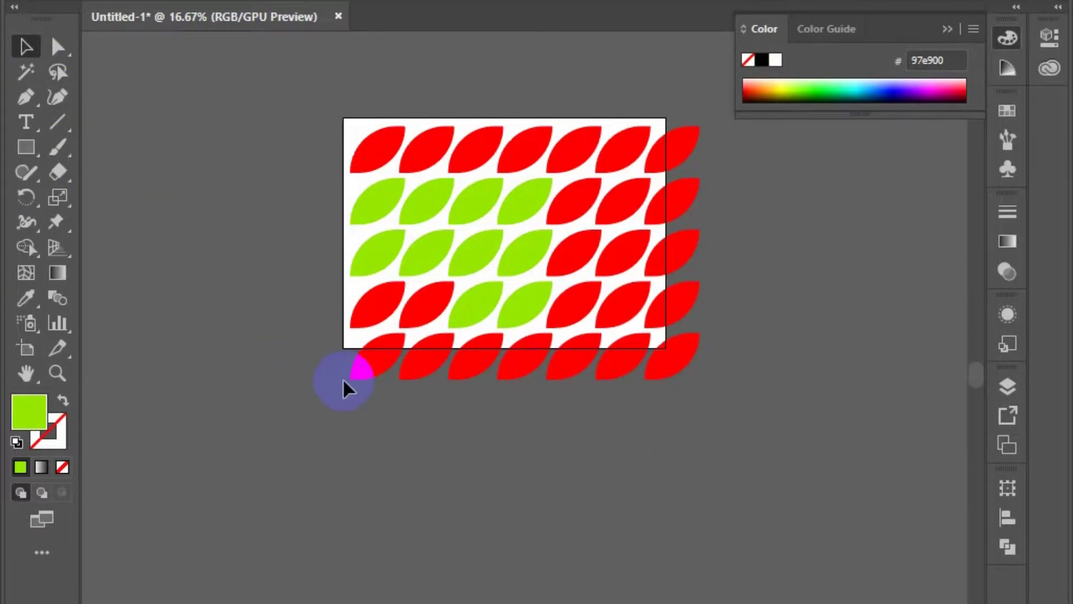
left_click_drag(621, 449, 638, 265)
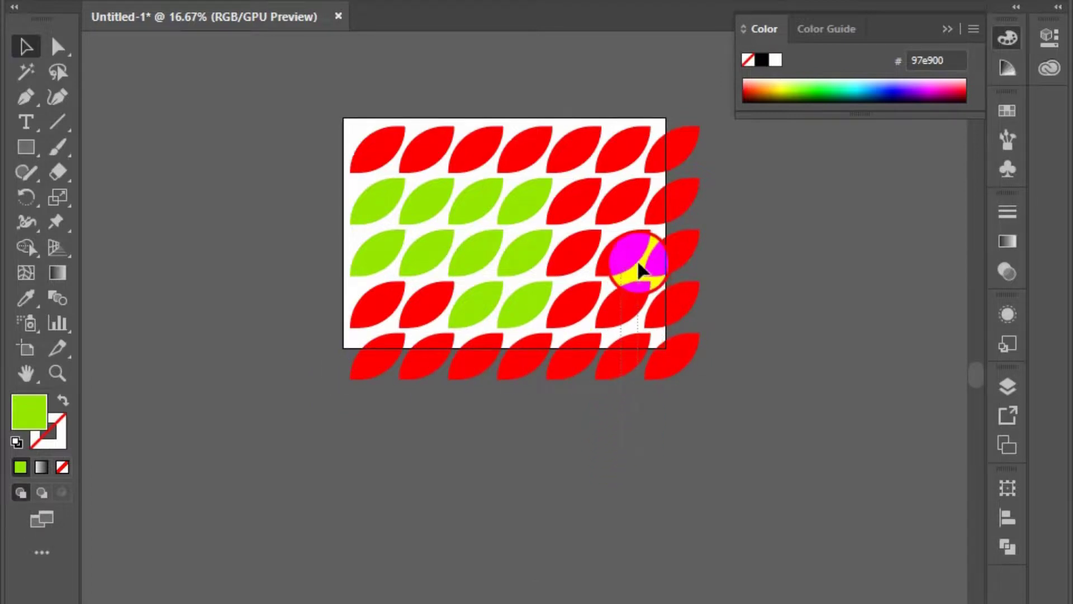
left_click_drag(634, 156, 635, 157)
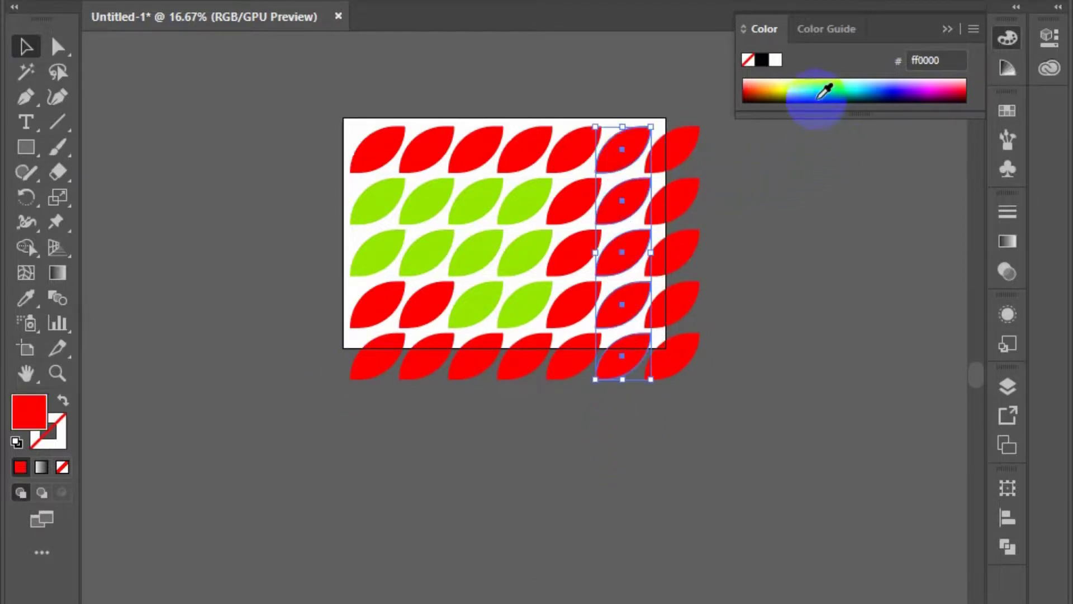
left_click(902, 92)
left_click(203, 127)
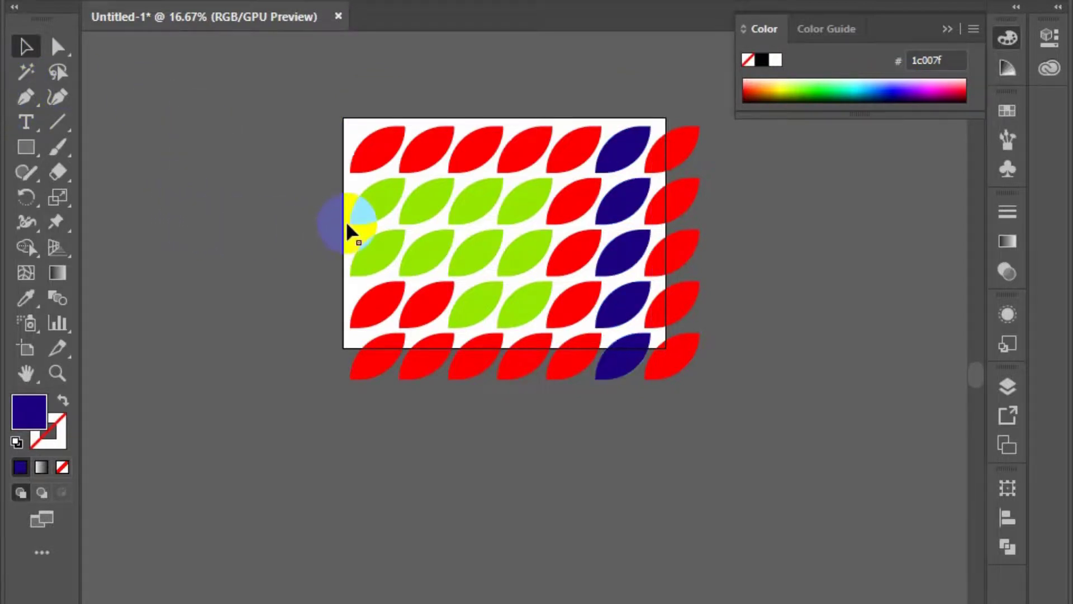
Step: Try selecting the lime green leaves in rows two to four with the Selection tool, and clear the selection
left_click(453, 259)
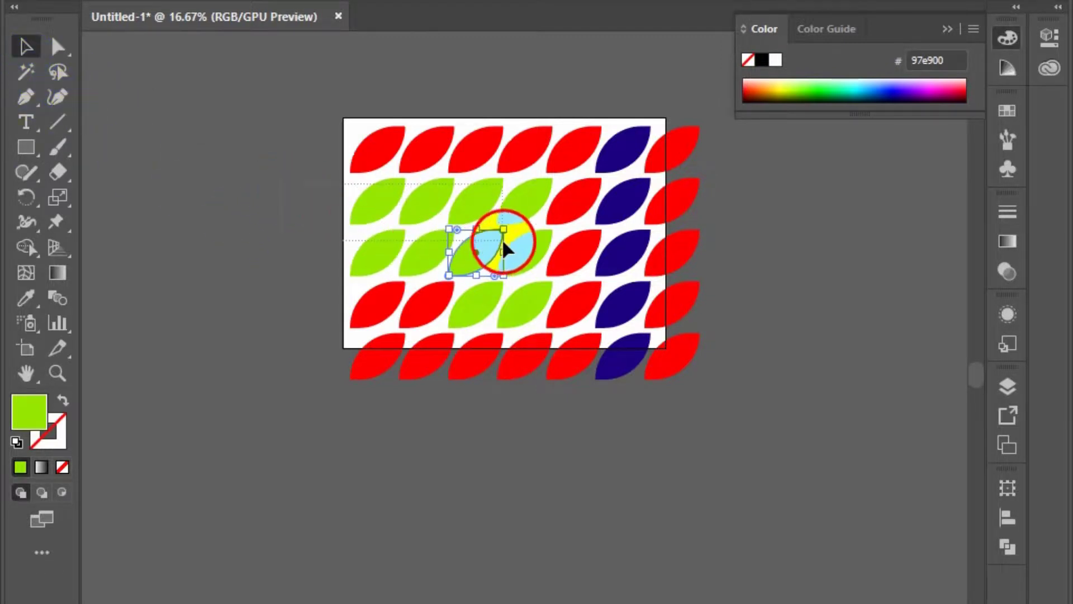
left_click_drag(518, 242, 526, 308)
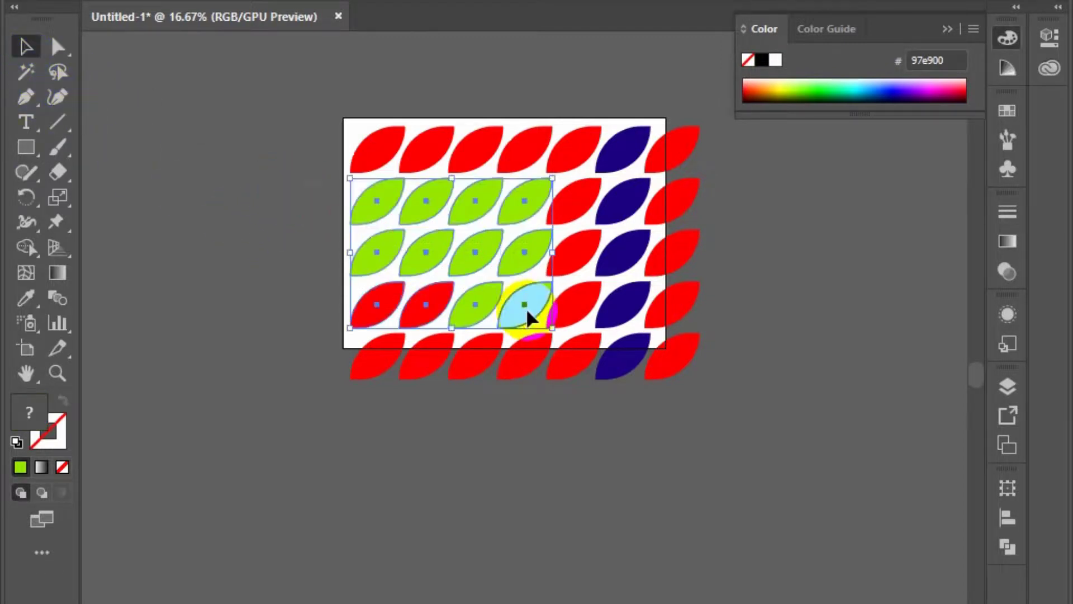
left_click(372, 304)
left_click(210, 346)
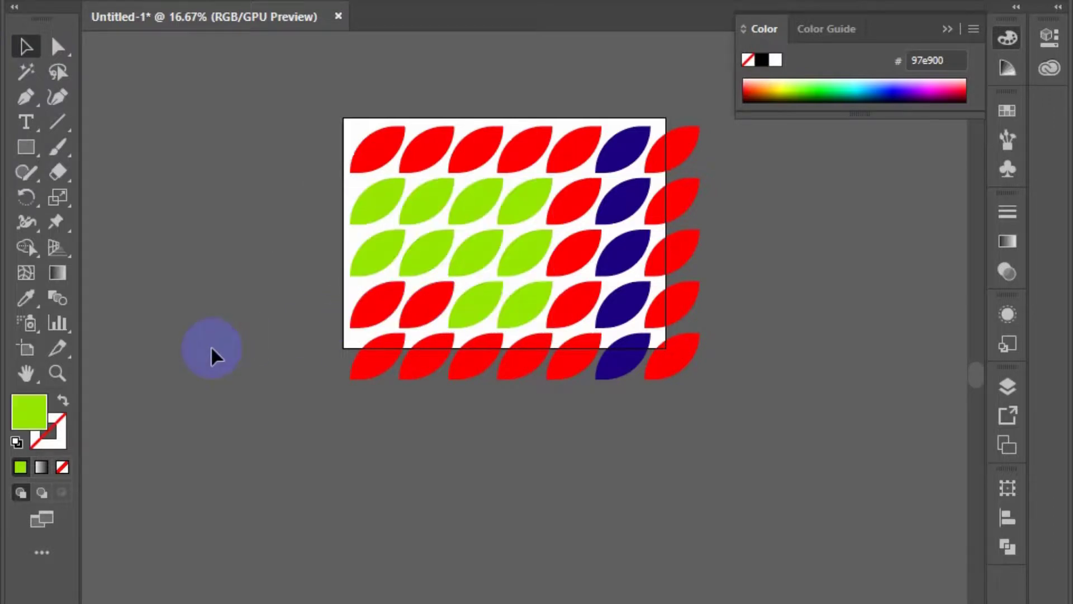
Step: Practise selecting only the ten lime green leaves with the Lasso tool, and deselect them
mouse_move(260, 189)
left_mouse_down()
mouse_move(494, 207)
mouse_move(526, 255)
mouse_move(494, 314)
mouse_move(467, 247)
left_mouse_up()
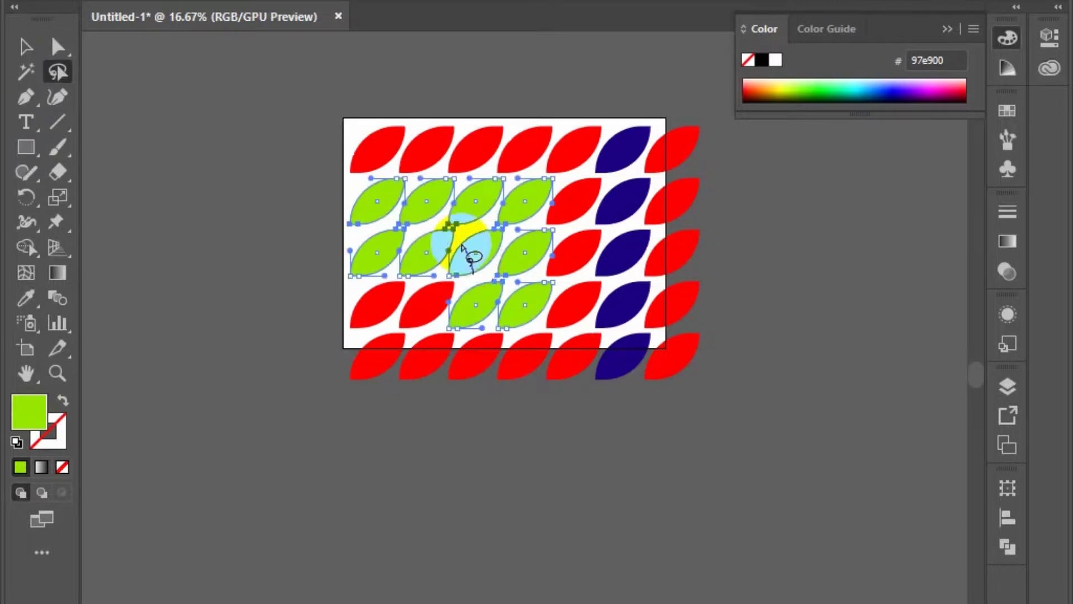
mouse_move(356, 193)
left_mouse_down()
mouse_move(380, 240)
mouse_move(451, 241)
mouse_move(463, 210)
left_mouse_up()
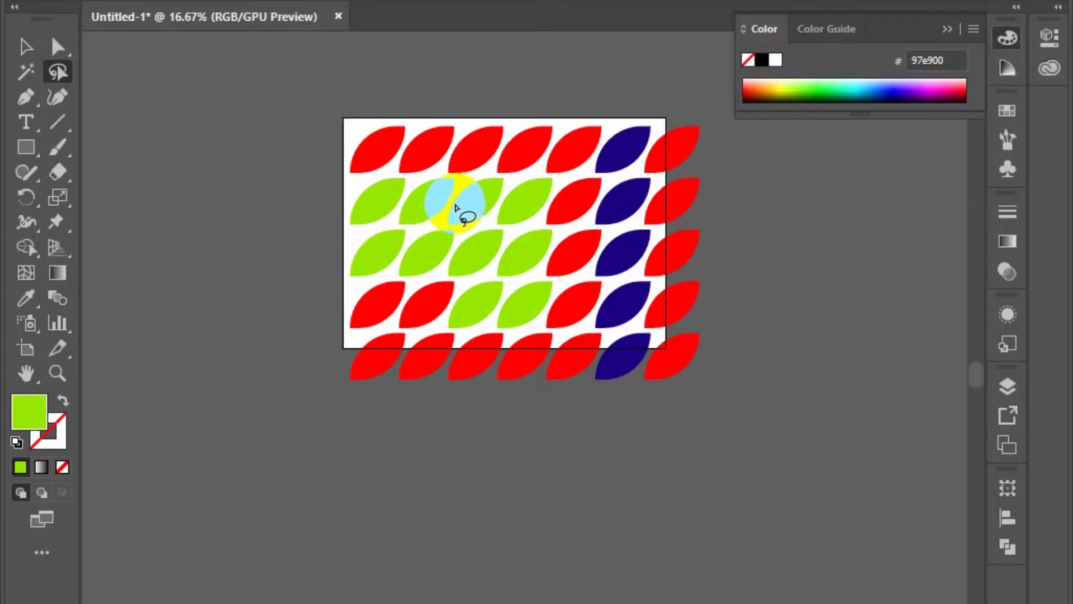
mouse_move(307, 210)
left_mouse_down()
mouse_move(508, 203)
mouse_move(517, 300)
mouse_move(474, 259)
mouse_move(352, 247)
mouse_move(352, 295)
left_mouse_up()
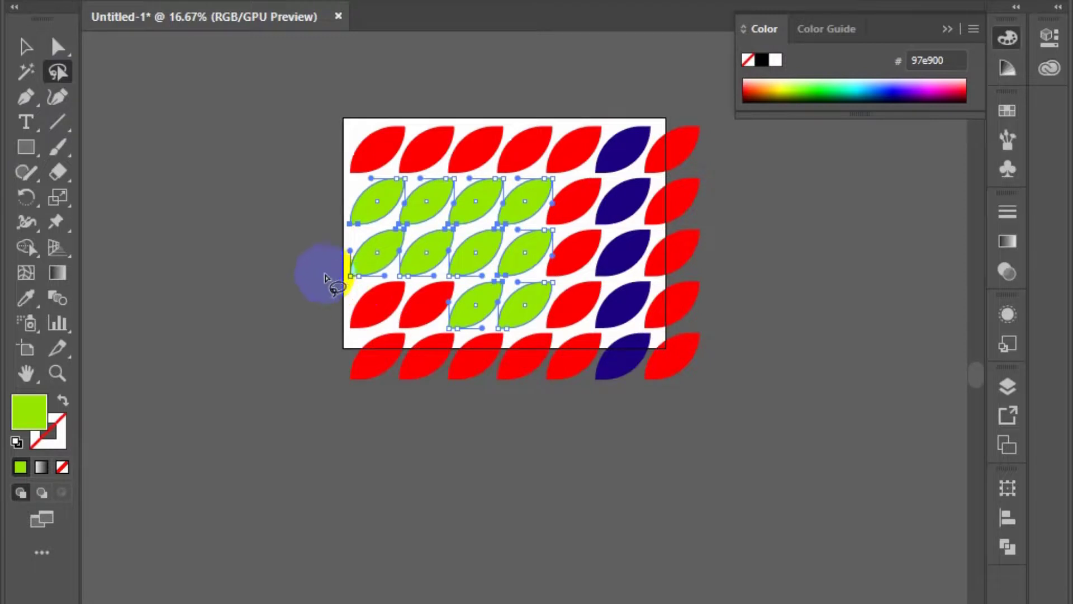
left_click(26, 46)
left_click(312, 216)
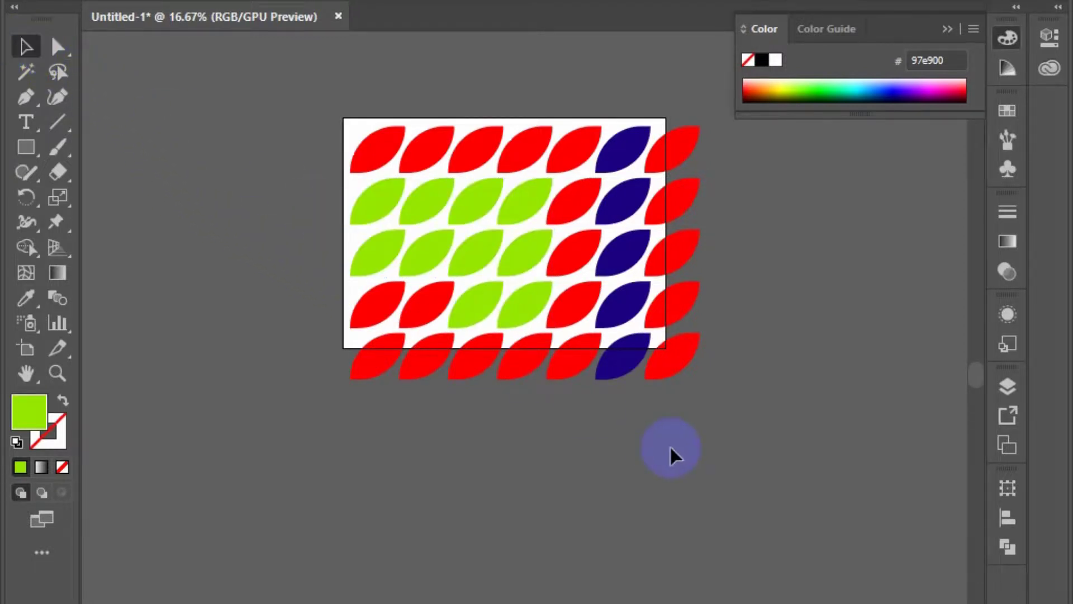
Step: Move the whole leaf grid above and left of the artboard, copy it beside itself, and repeat the copy three times to form a row
key("ctrl+minus")
key("ctrl+minus")
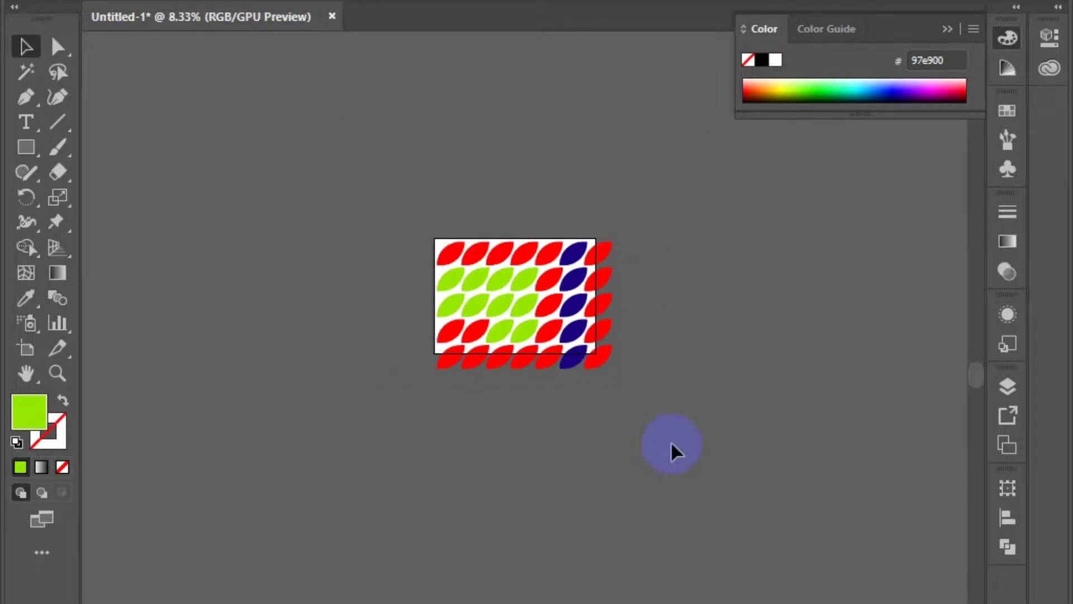
key("ctrl+a")
left_click_drag(556, 291, 379, 183)
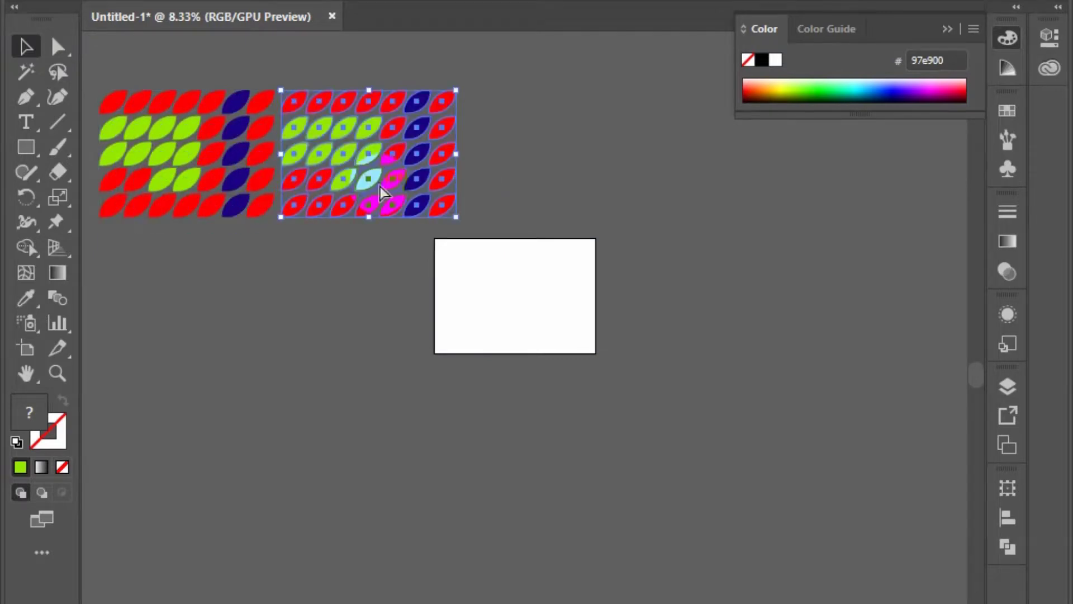
key("ctrl+d")
key("ctrl+d")
key("ctrl+d")
left_click(817, 369)
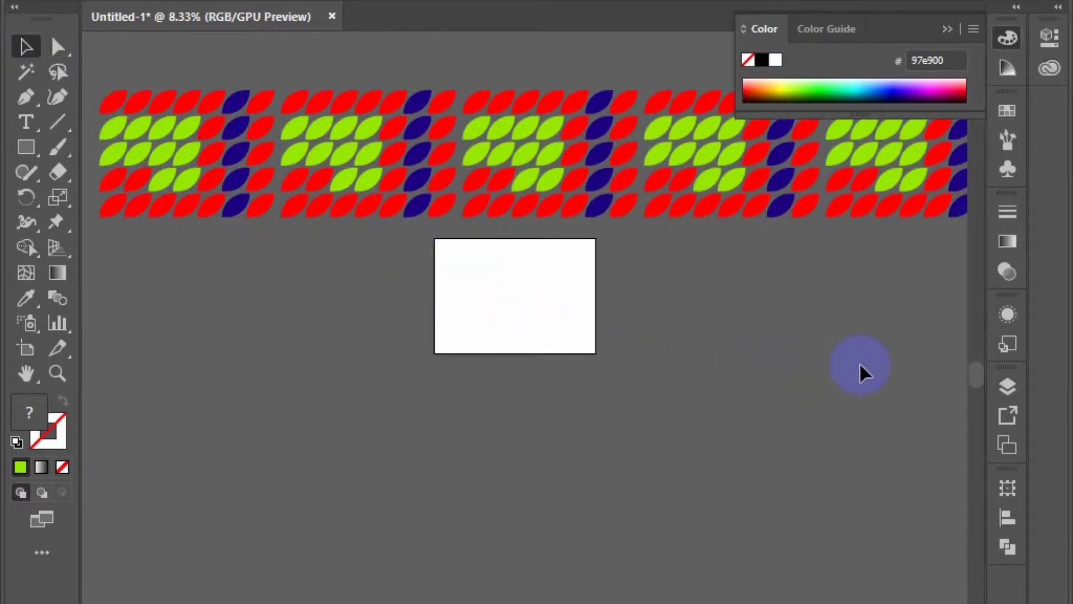
Step: Select the whole row of leaf blocks, copy it directly below, repeat the copy three more times, and deselect everything
key("ctrl+a")
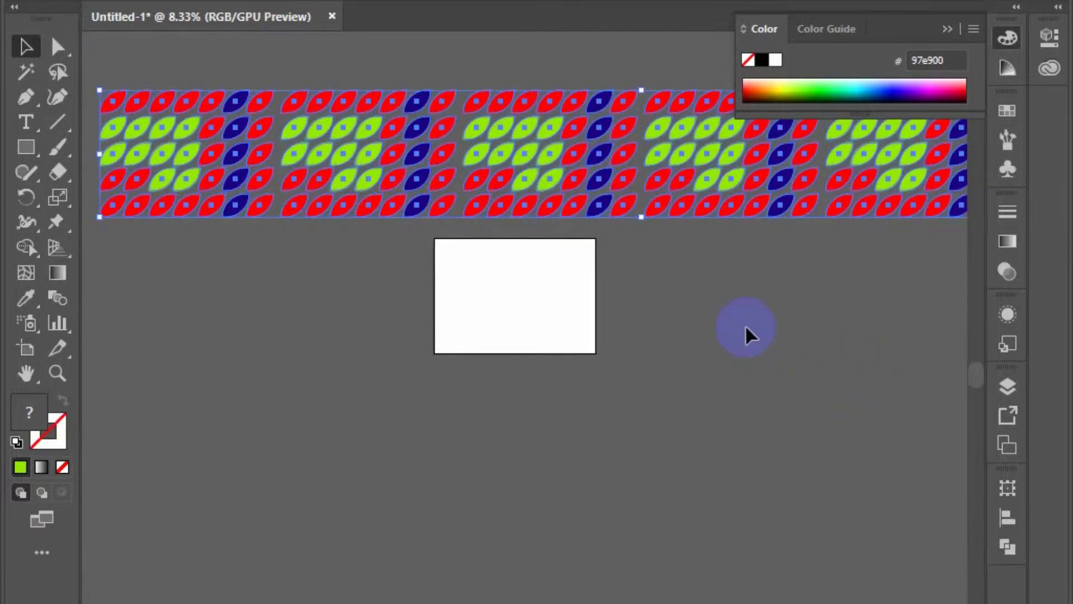
left_click_drag(492, 203, 478, 337)
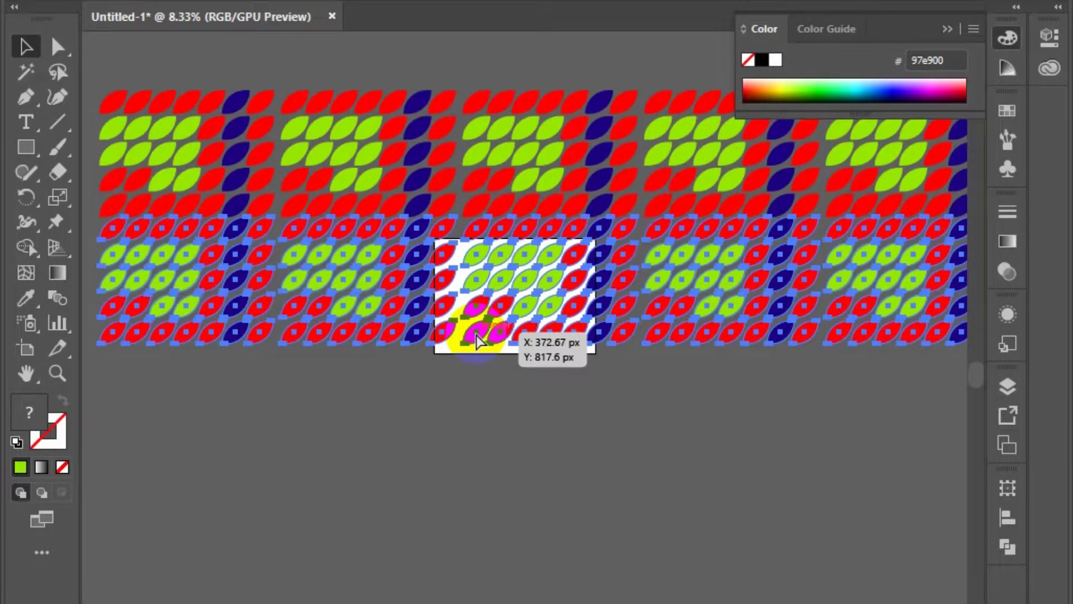
key("ctrl+d")
key("ctrl+d")
key("ctrl+d")
key("ctrl+shift+a")
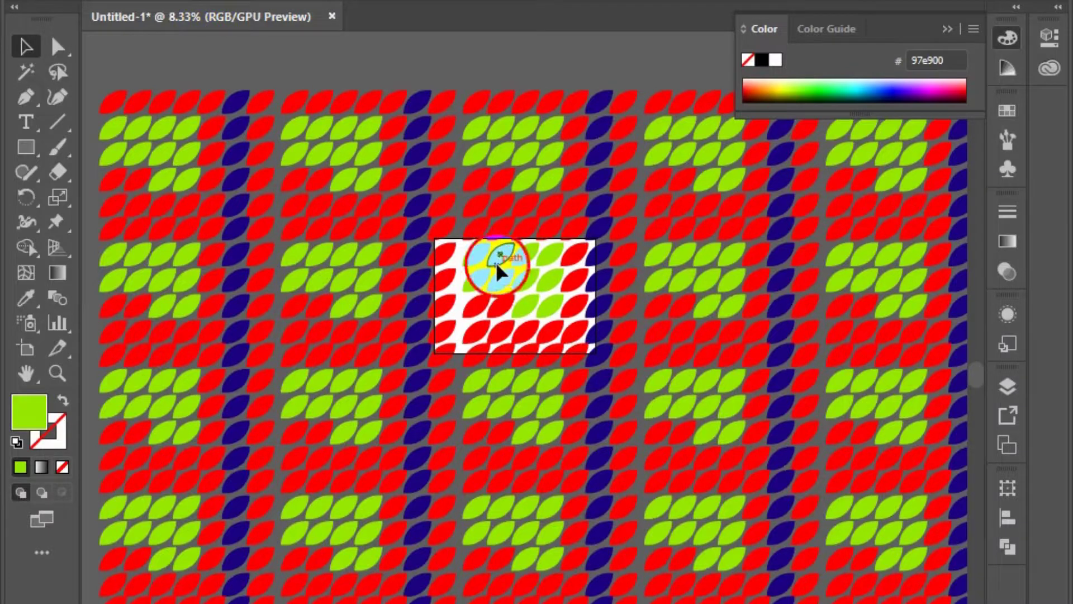
Step: Try selecting same-colored leaves across the blocks one by one, with the Lasso tool, and with a marquee over the navy column
left_click(500, 128)
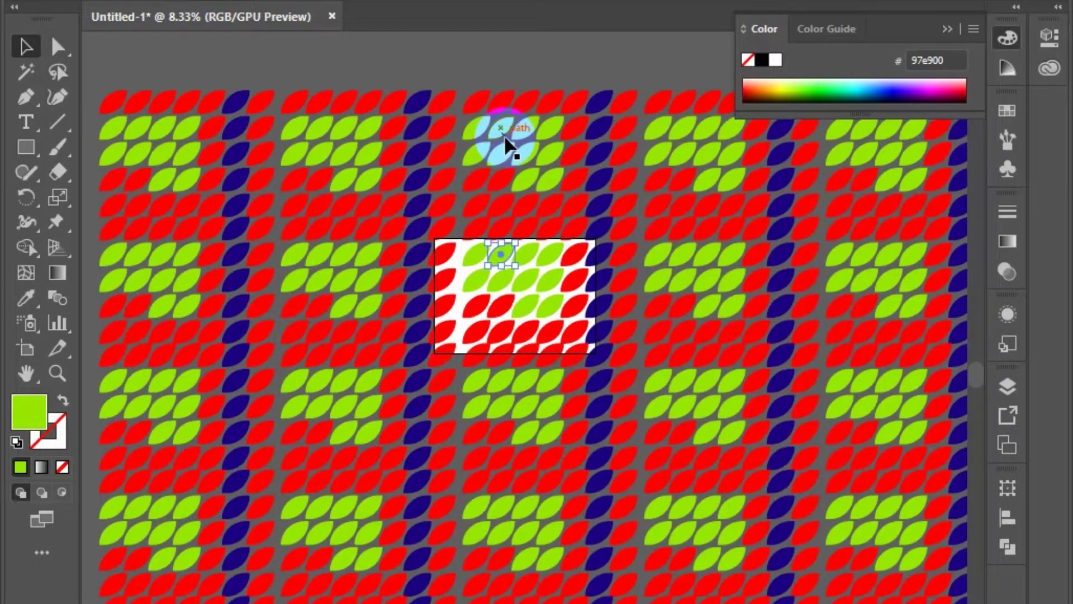
left_click(58, 72)
mouse_move(92, 120)
left_mouse_down()
mouse_move(175, 118)
mouse_move(190, 165)
mouse_move(100, 149)
mouse_move(276, 72)
mouse_move(631, 255)
mouse_move(595, 273)
mouse_move(581, 307)
mouse_move(647, 333)
mouse_move(615, 329)
mouse_move(616, 371)
left_mouse_up()
left_click(297, 425)
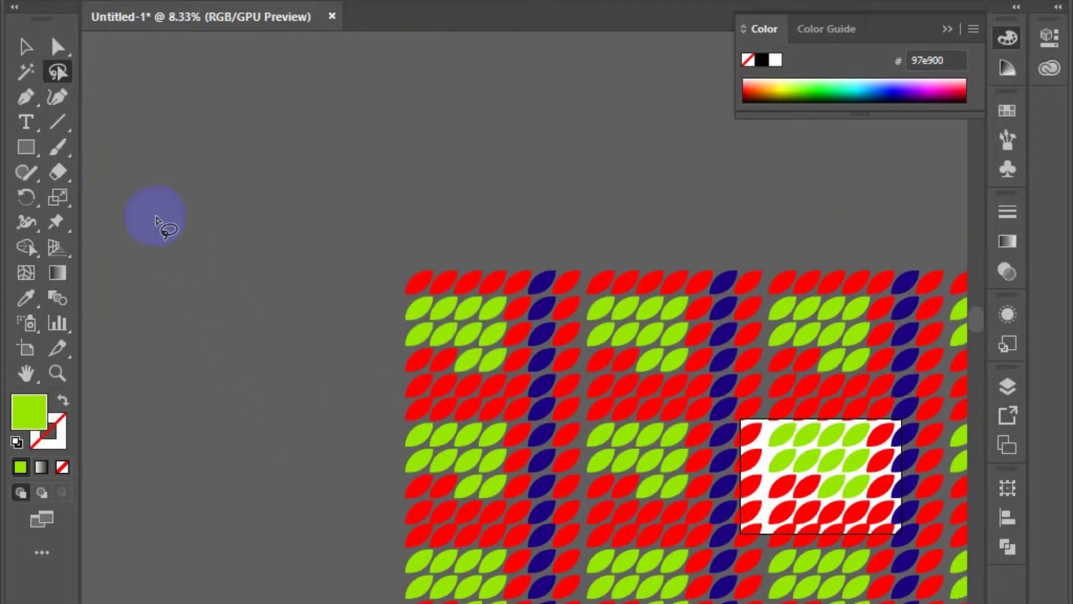
left_click(526, 348)
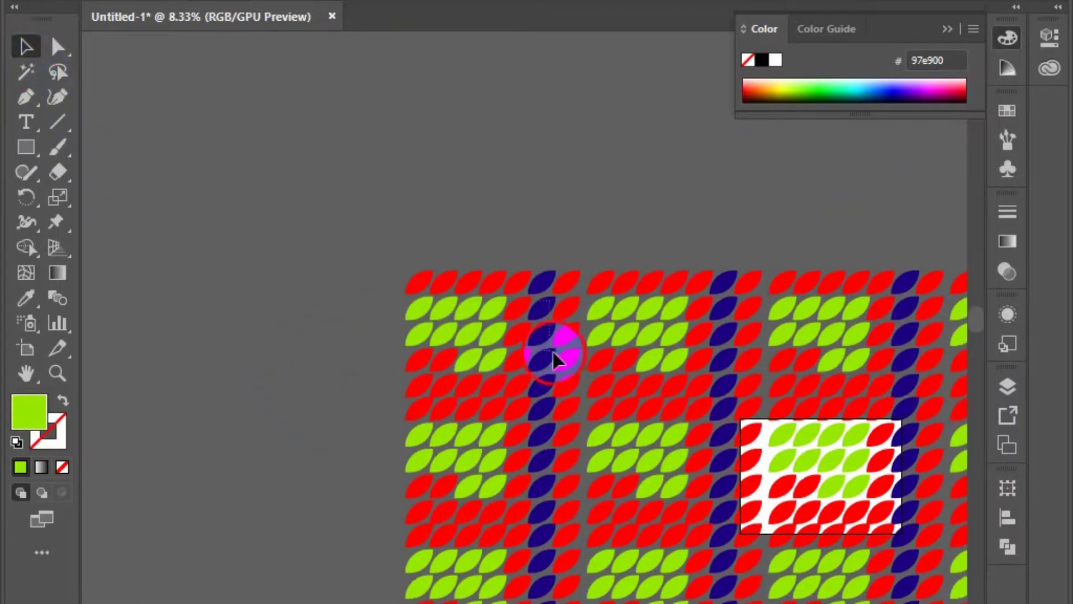
left_click(147, 140)
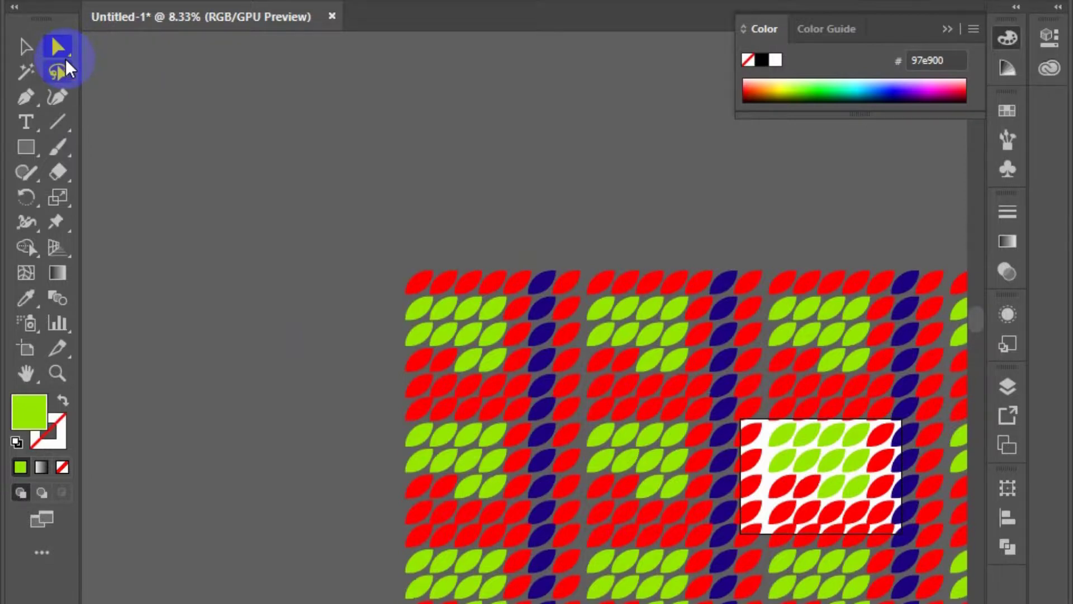
Step: Lasso the ten lime green leaves in the pattern's top-left block and clear the selection
left_click(69, 77)
mouse_move(393, 341)
left_mouse_down()
mouse_move(485, 319)
mouse_move(500, 362)
mouse_move(482, 371)
mouse_move(473, 321)
mouse_move(416, 305)
mouse_move(406, 330)
mouse_move(470, 330)
left_mouse_up()
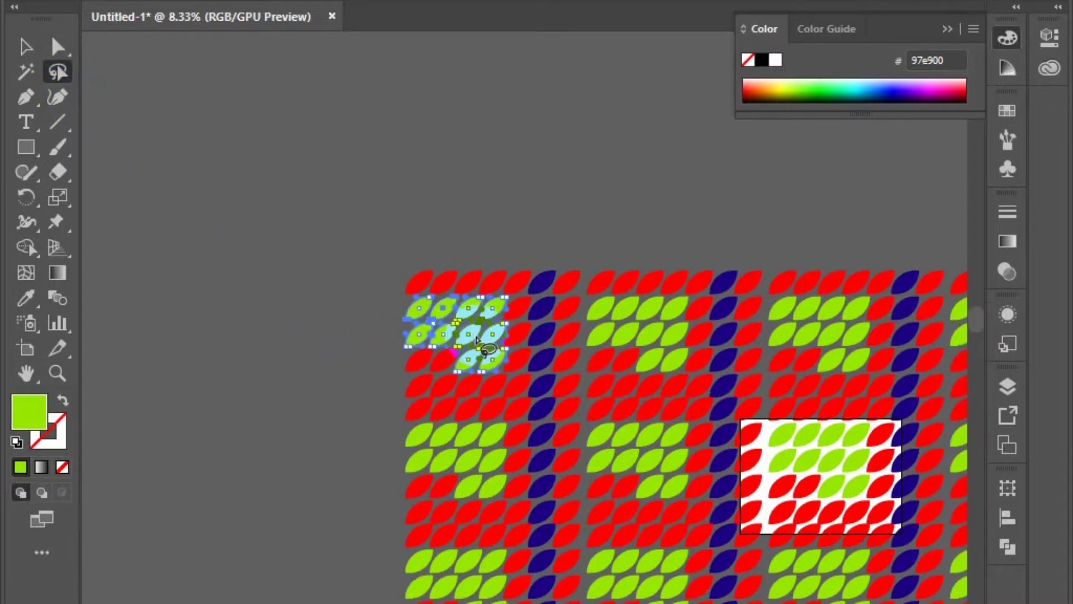
left_click(37, 48)
left_click(245, 160)
Step: Select every lime green leaf in the pattern with the Magic Wand tool, inspect the selection across the blocks, and deselect
left_click(29, 76)
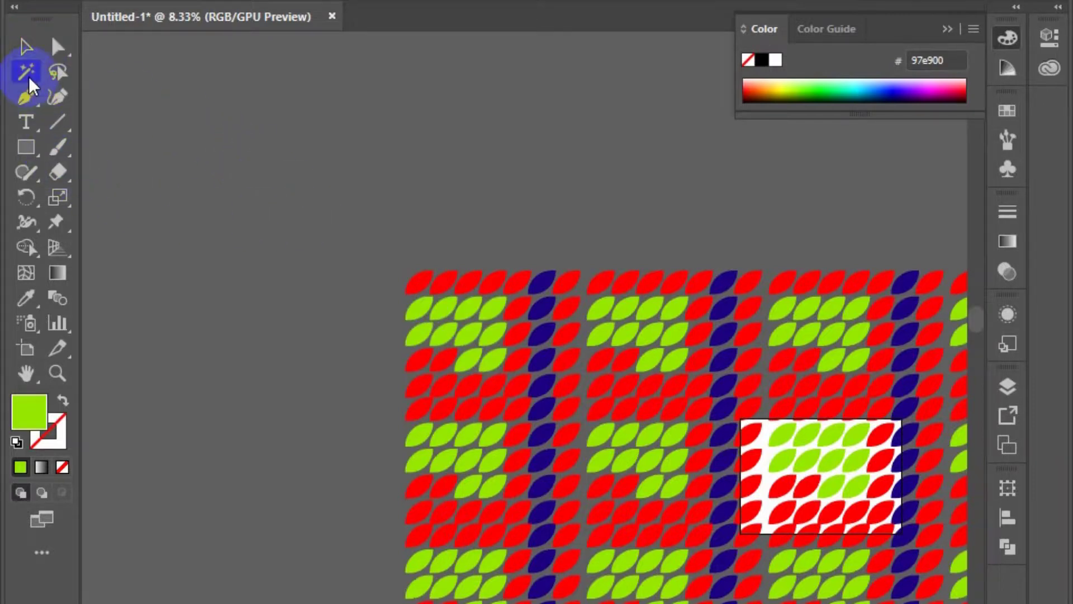
left_click(424, 308)
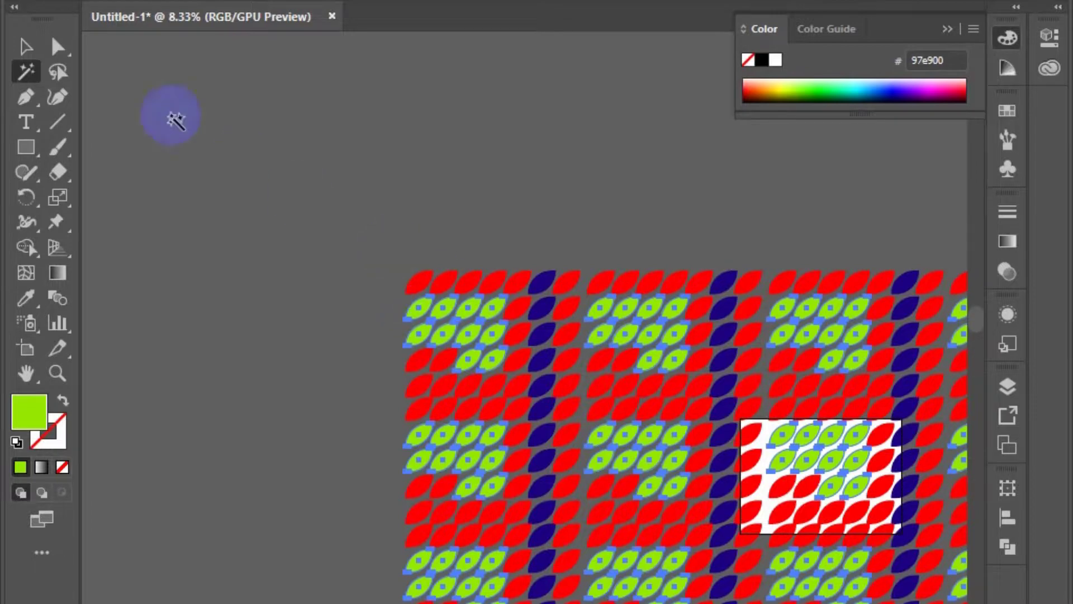
left_click(13, 42)
left_click_drag(336, 282, 170, 142)
left_click_drag(335, 306, 267, 259)
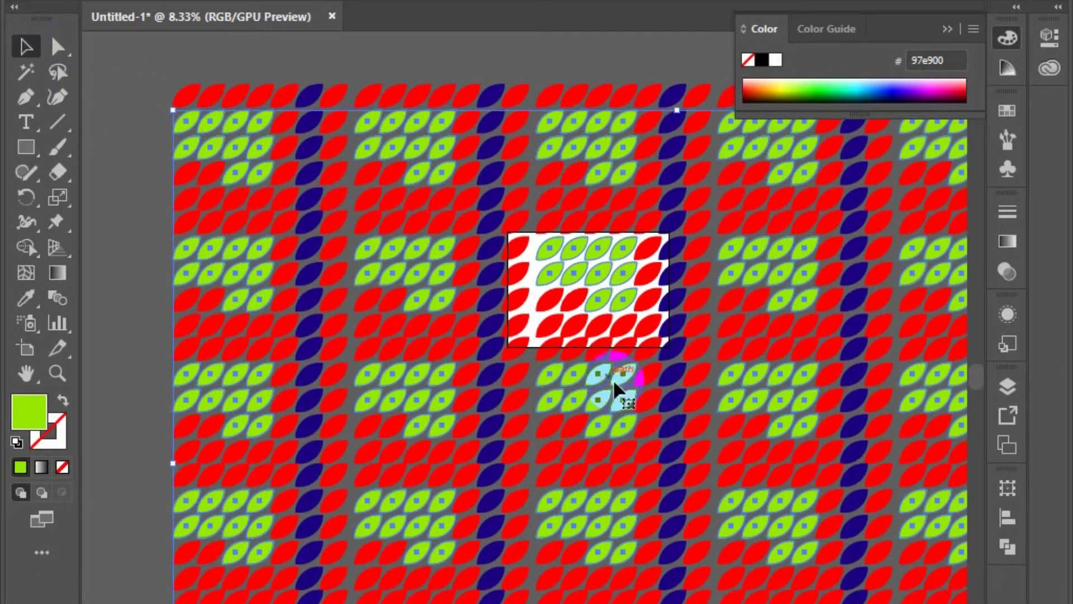
left_click(395, 63)
Step: Use the Magic Wand tool to select all red leaves, all navy leaves, and all lime green leaves in turn
left_click(28, 64)
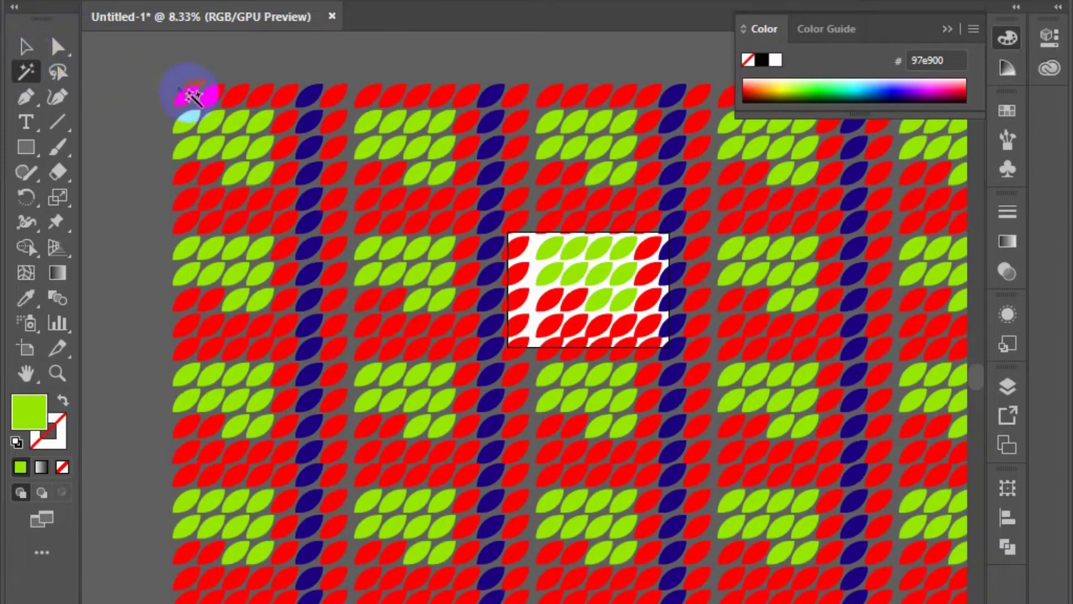
left_click(219, 96)
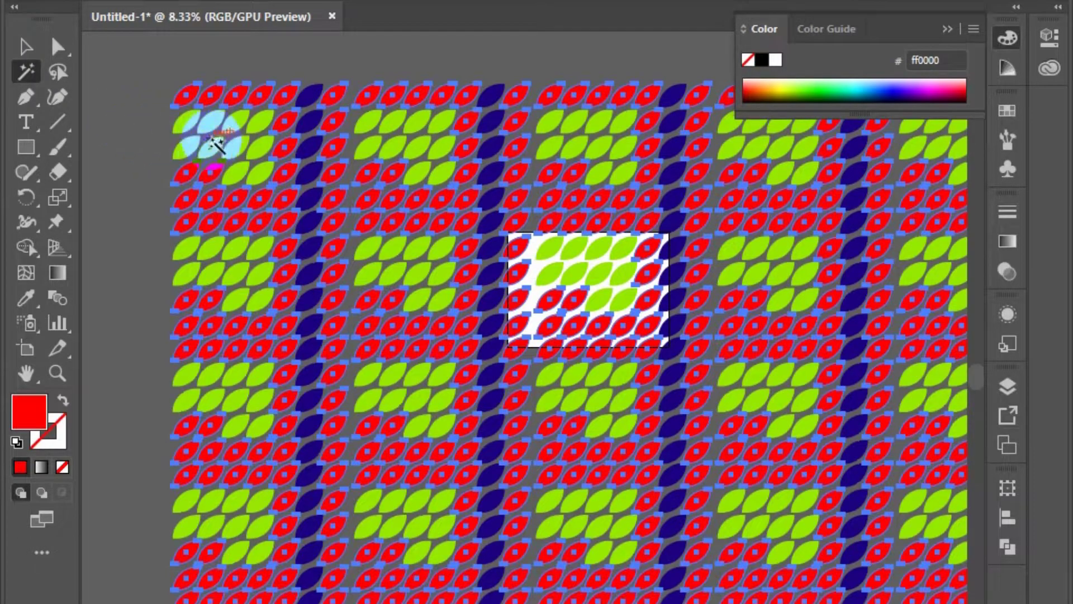
left_click(309, 123)
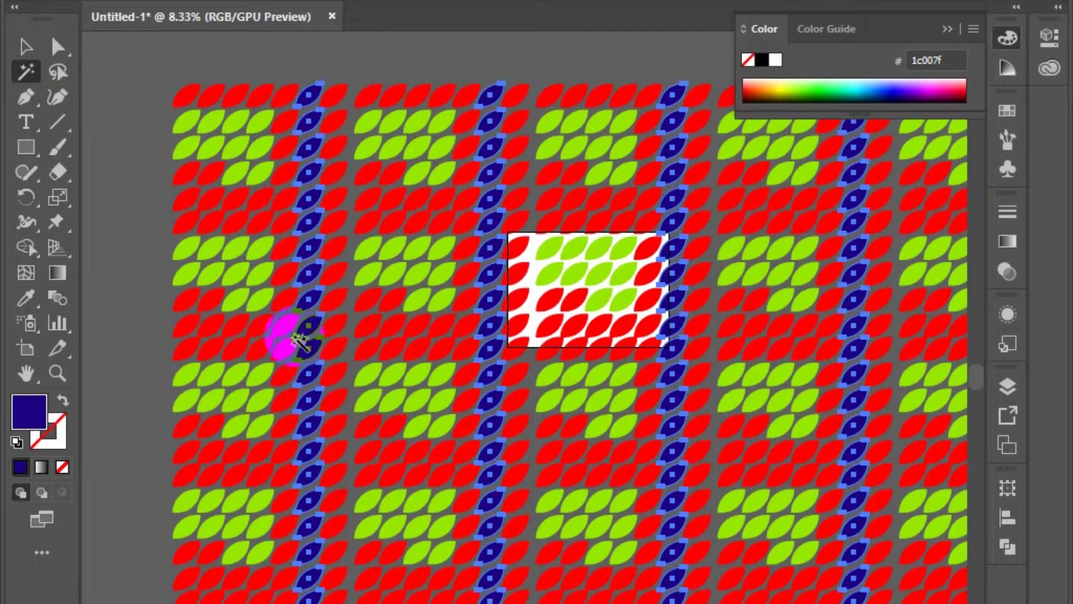
left_click(201, 123)
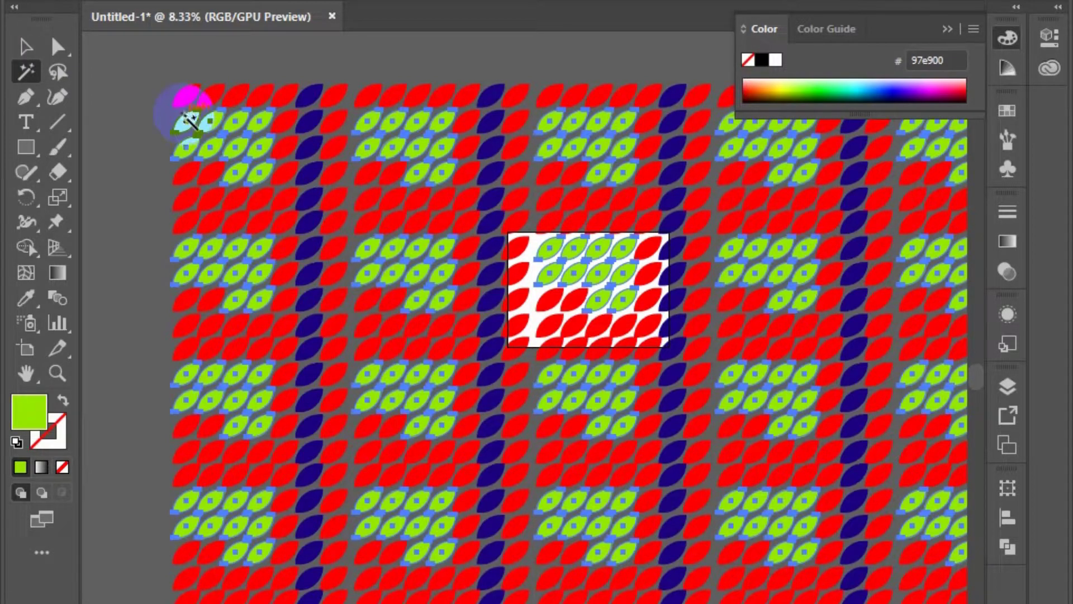
Step: Clear the current selection and delete all the leaf artwork from the document
left_click(25, 41)
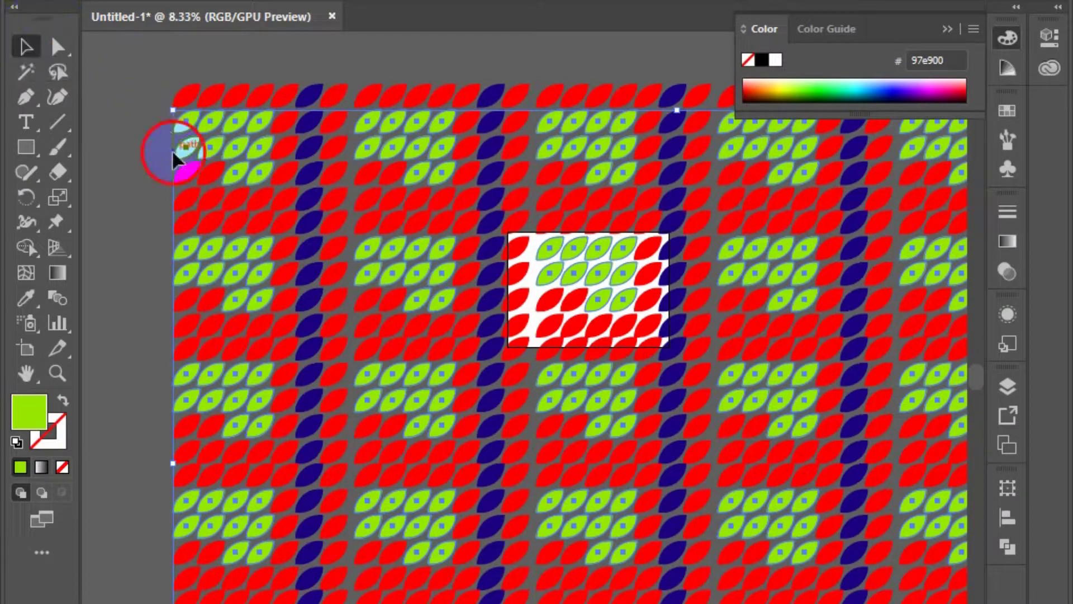
left_click(146, 106)
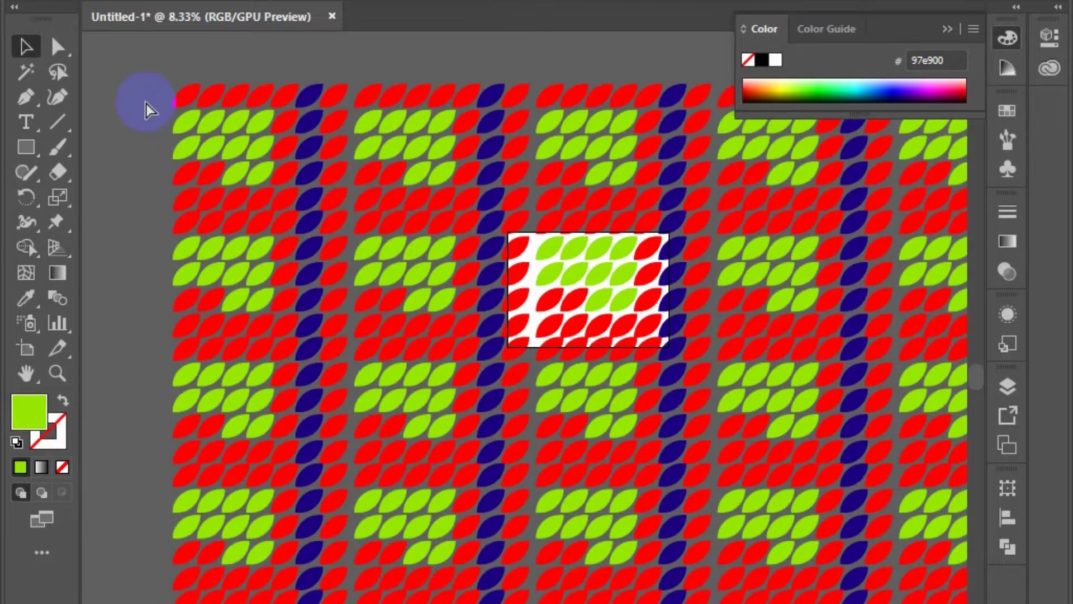
key("ctrl+a")
key("Delete")
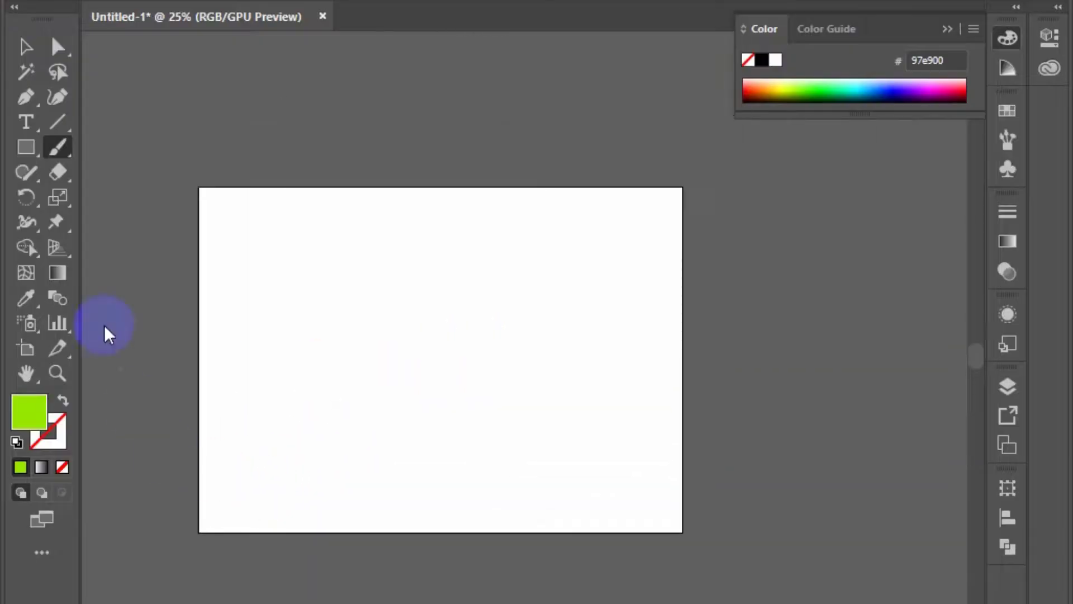
Step: Draw a lime green rectangle near the artboard's upper-left corner and pull its lower-right anchor diagonally outward into a long point
left_click(26, 147)
mouse_move(243, 226)
left_mouse_down()
mouse_move(455, 346)
mouse_move(273, 275)
mouse_move(393, 390)
mouse_move(269, 258)
mouse_move(291, 233)
mouse_move(253, 233)
left_mouse_up()
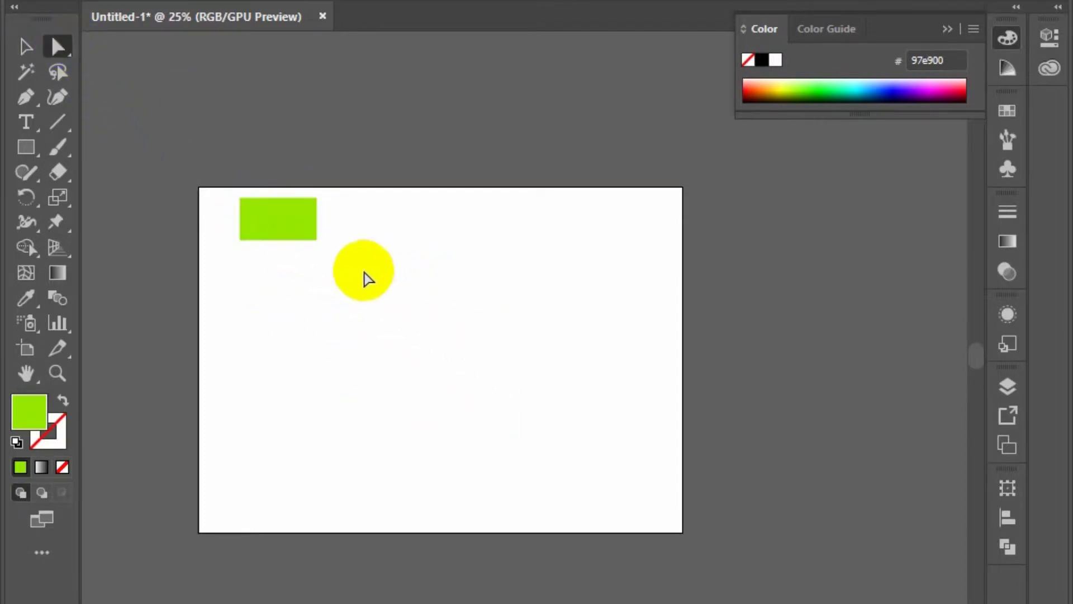
left_click_drag(317, 240, 491, 388)
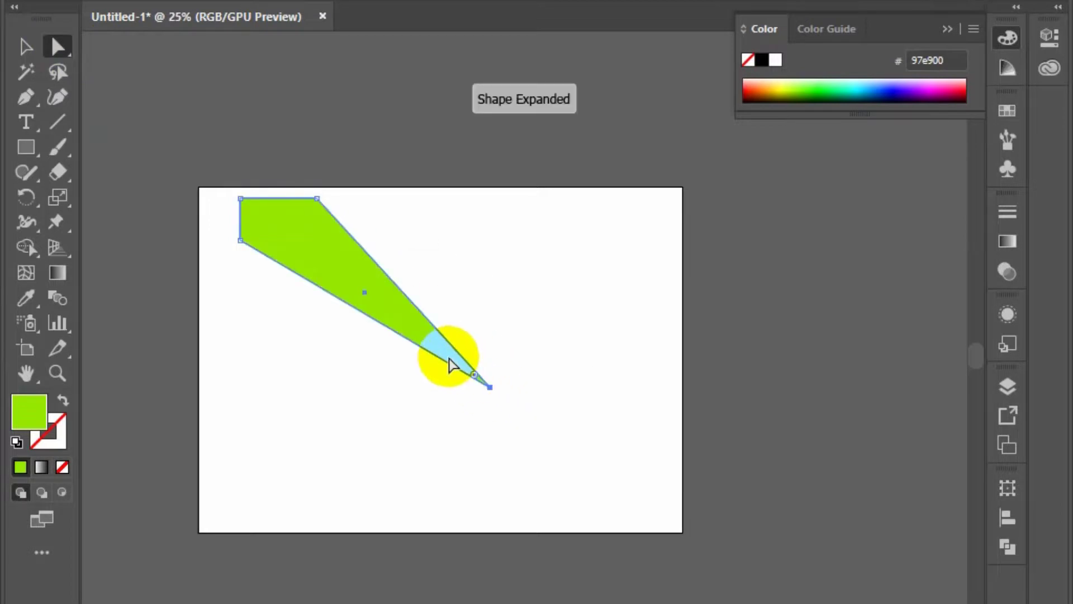
left_click(21, 48)
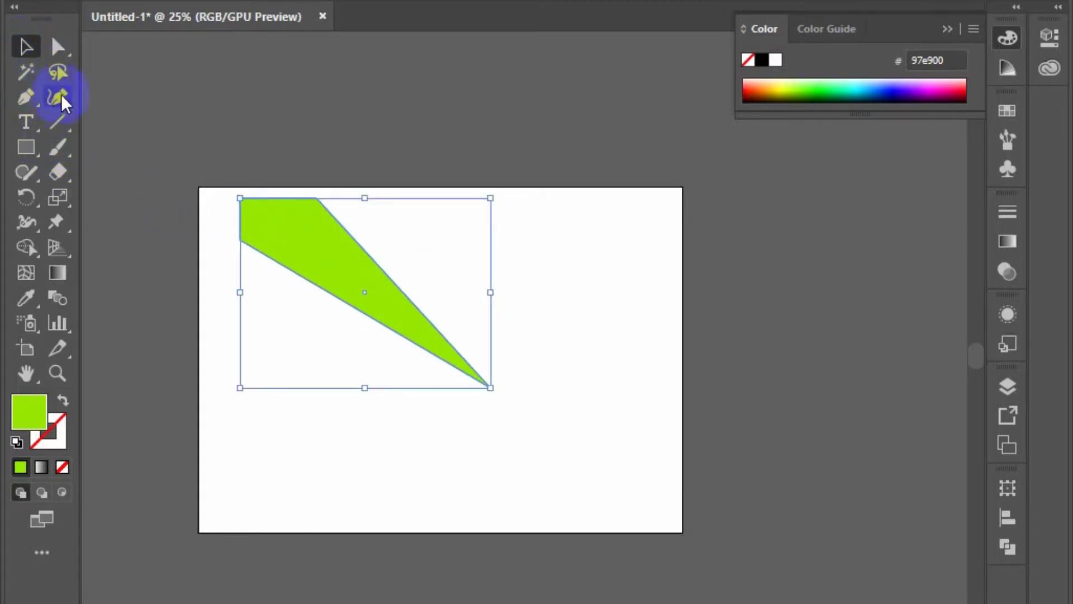
Step: Select the whole green pointed shape by encircling it with the Lasso tool, and deselect it
left_click(49, 69)
left_click_drag(438, 191, 156, 460)
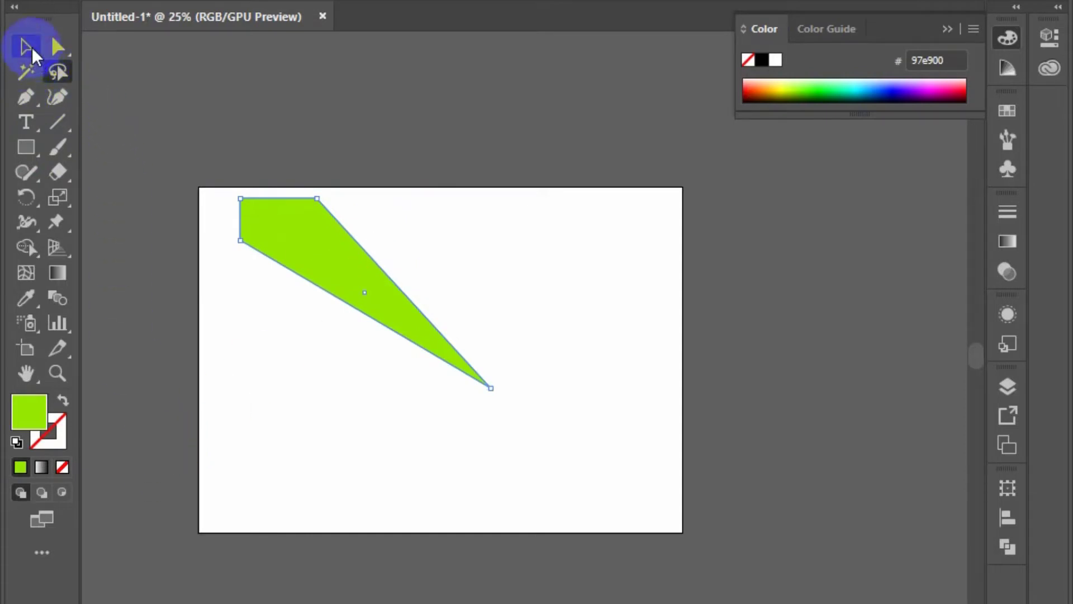
left_click(25, 44)
left_click(261, 410)
Step: Select the green pointed shape by its fill color with the Magic Wand tool, and clear the selection
left_click(26, 72)
left_click(382, 302)
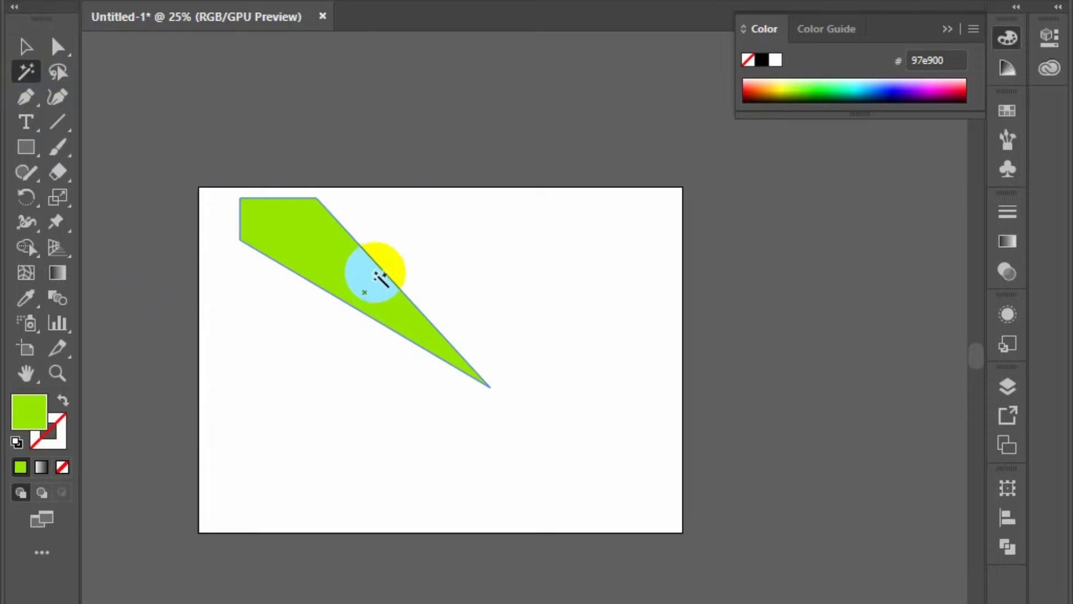
left_click(501, 352)
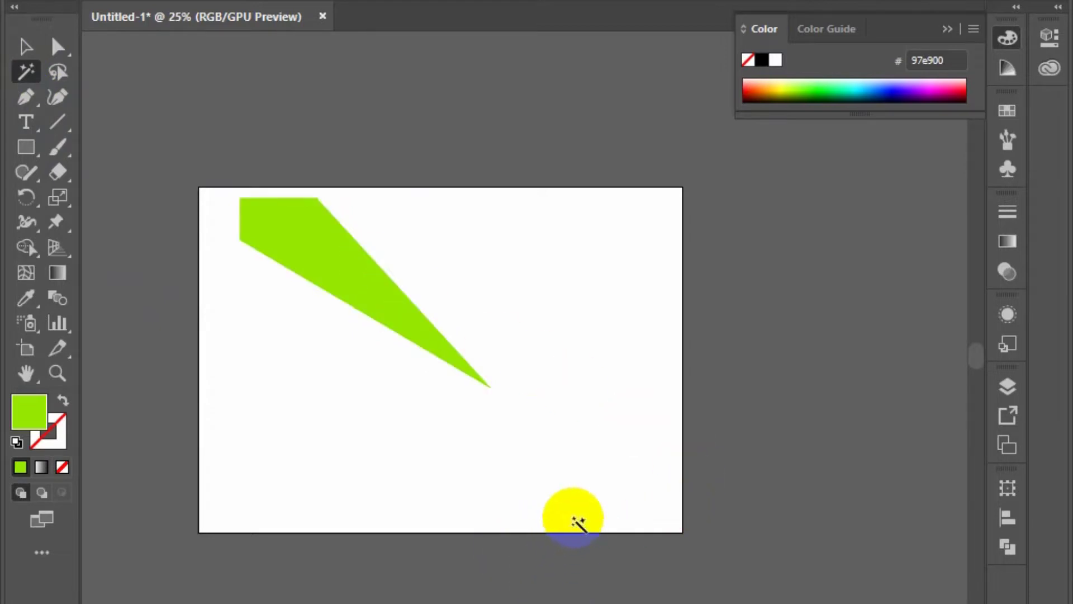
Step: Select the green pointed shape with the Selection tool, move it slightly down the artboard, and deselect it
left_click(26, 46)
key("ctrl+a")
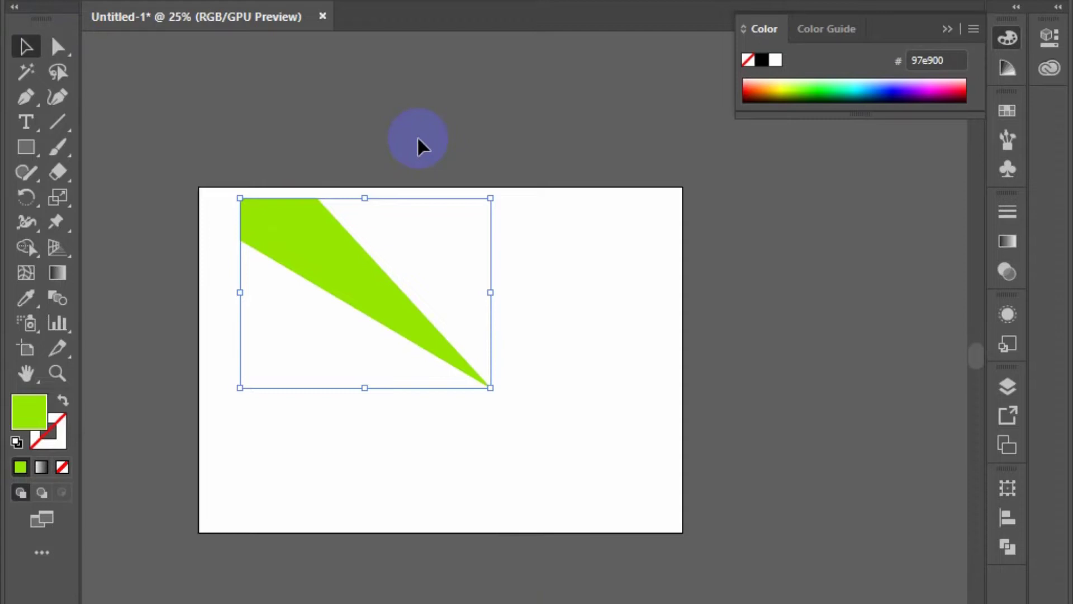
left_click(417, 115)
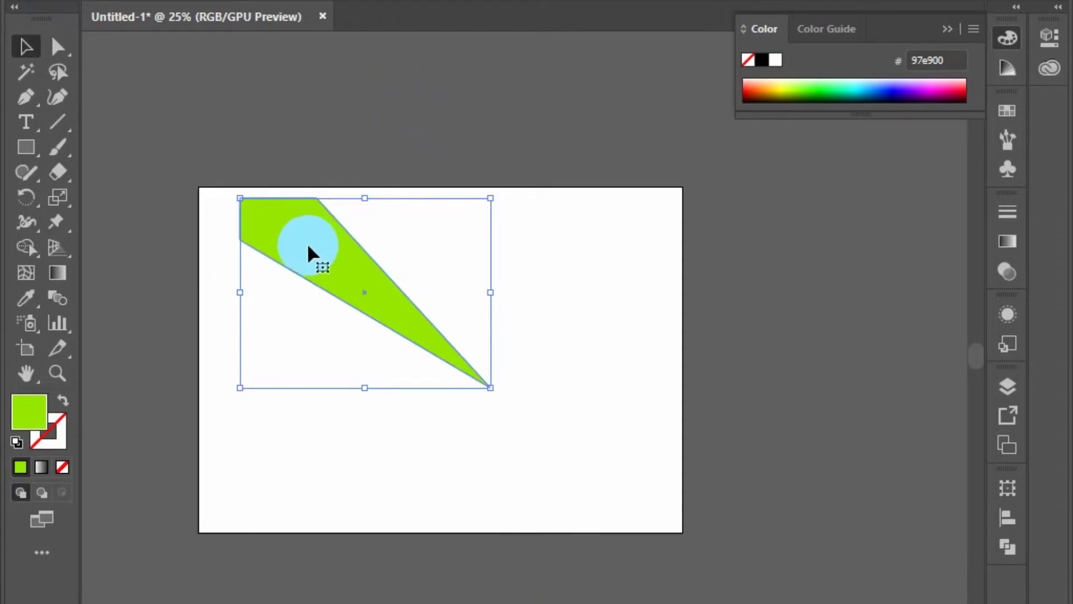
left_click_drag(307, 247, 304, 276)
left_click(244, 207)
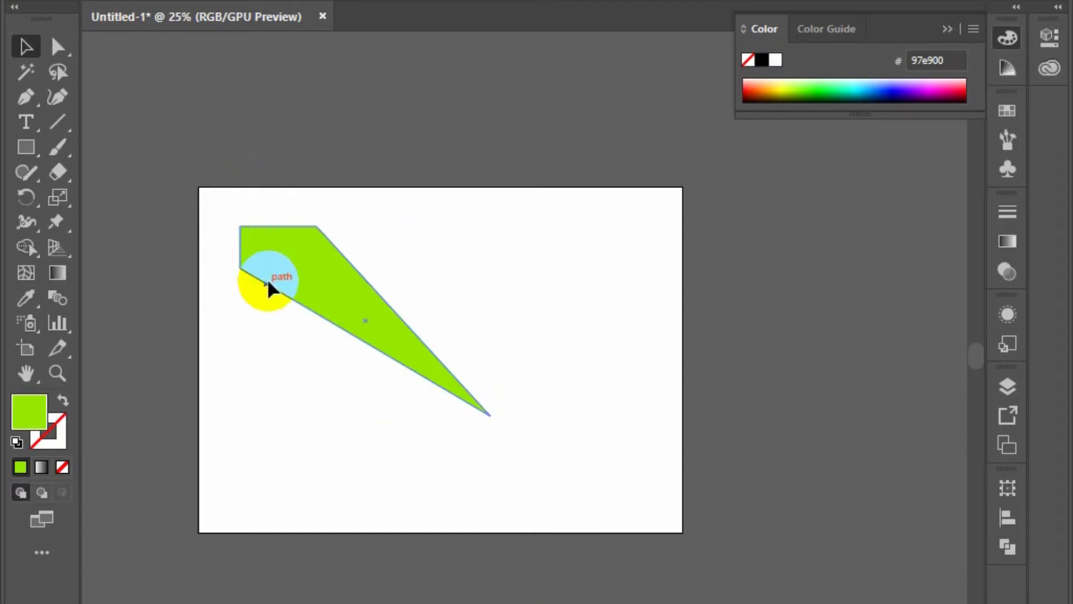